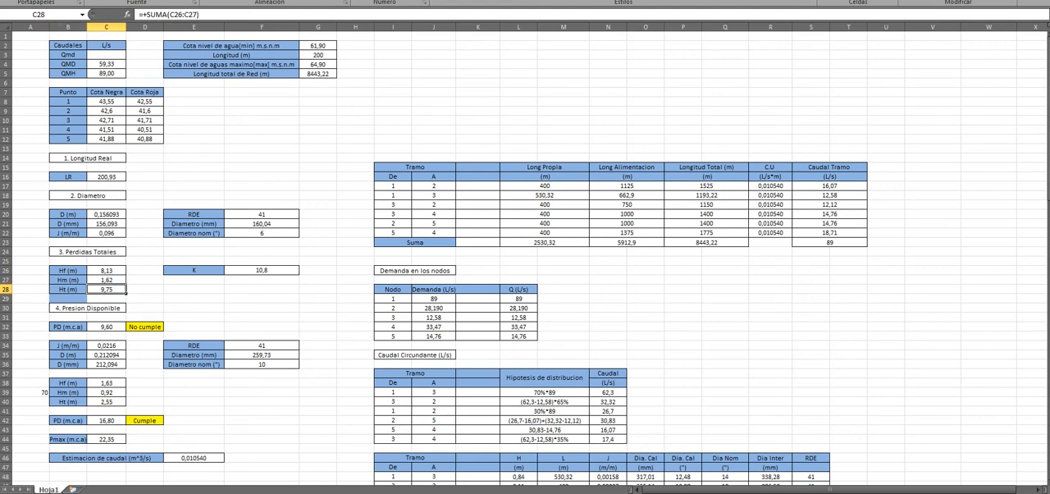
Step: Inspect the friction and minor loss cells under Perdidas Totales, along with the K coefficient cell
click(106, 271)
click(107, 280)
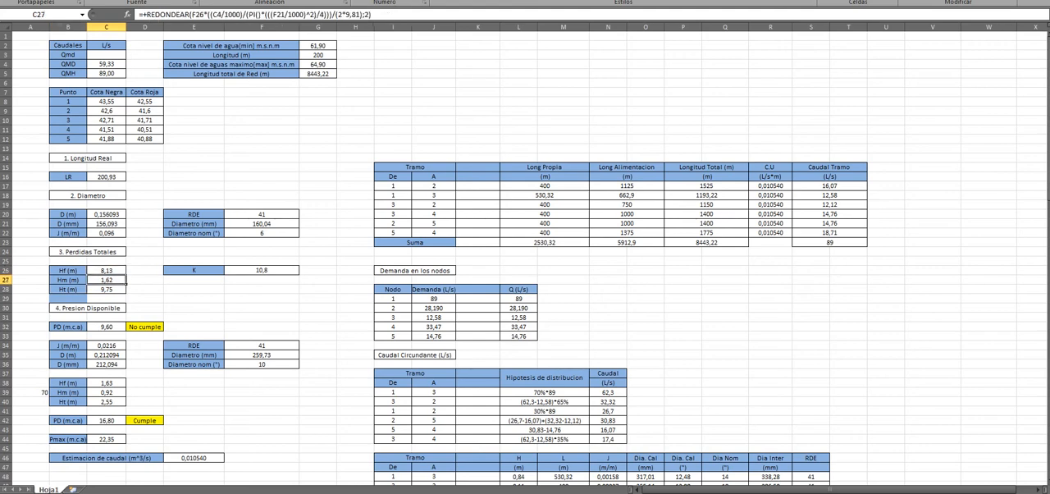
click(262, 270)
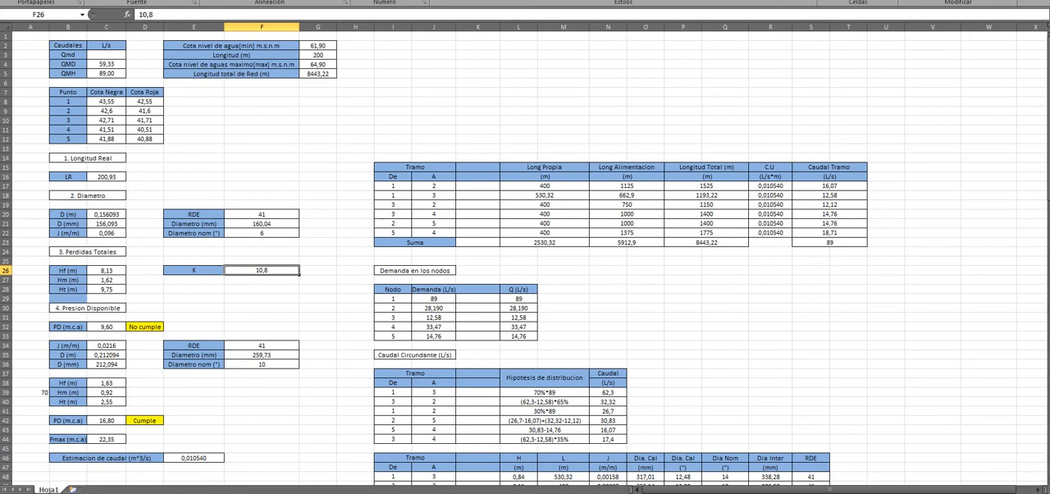
scroll(538, 379, down, 4)
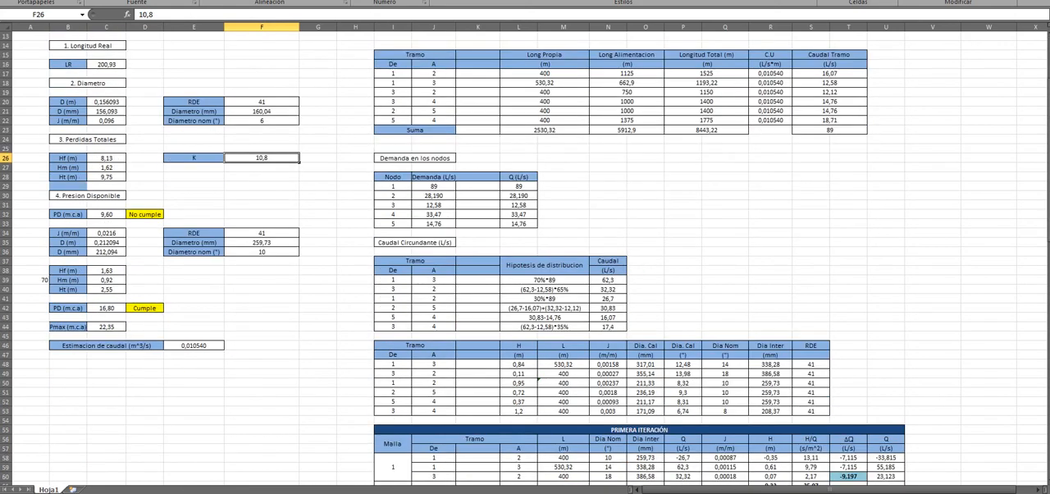
Step: Find the Presion Disponible section in the sheet and highlight its PD formula in section 1.4 of the Word report
click(87, 196)
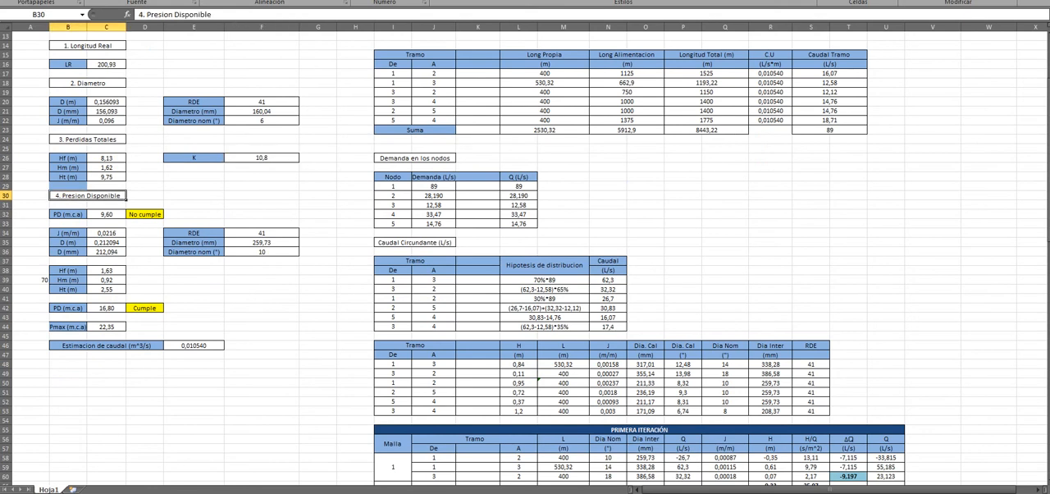
key(alt+Tab)
scroll(544, 106, down, 3)
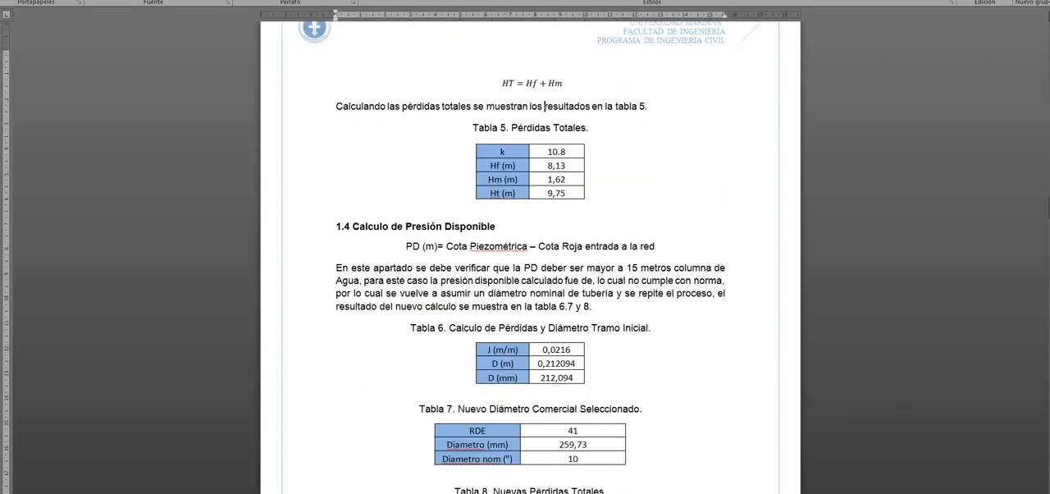
drag(406, 247, 661, 246)
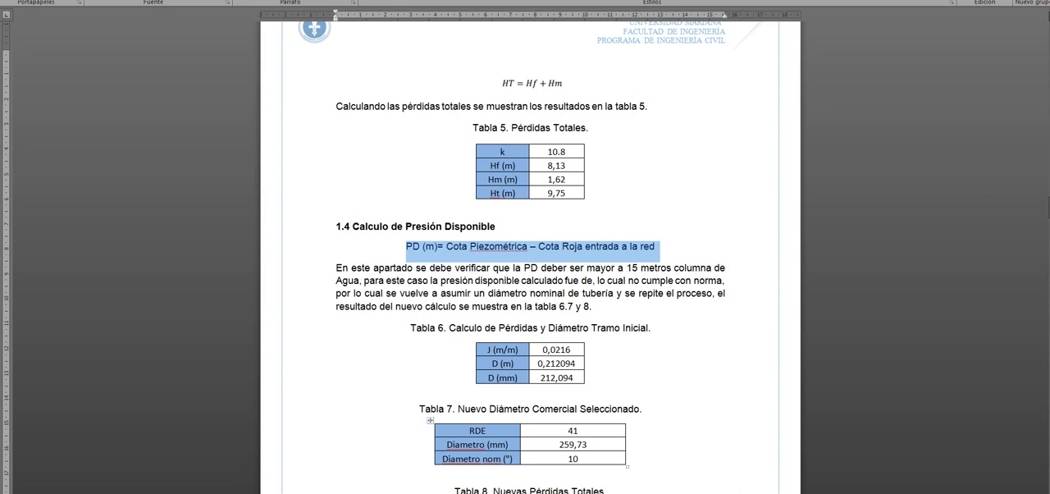
Step: Return to the Excel sheet and inspect the first PD formula in C32 and its compliance check in D32
key(alt+Tab)
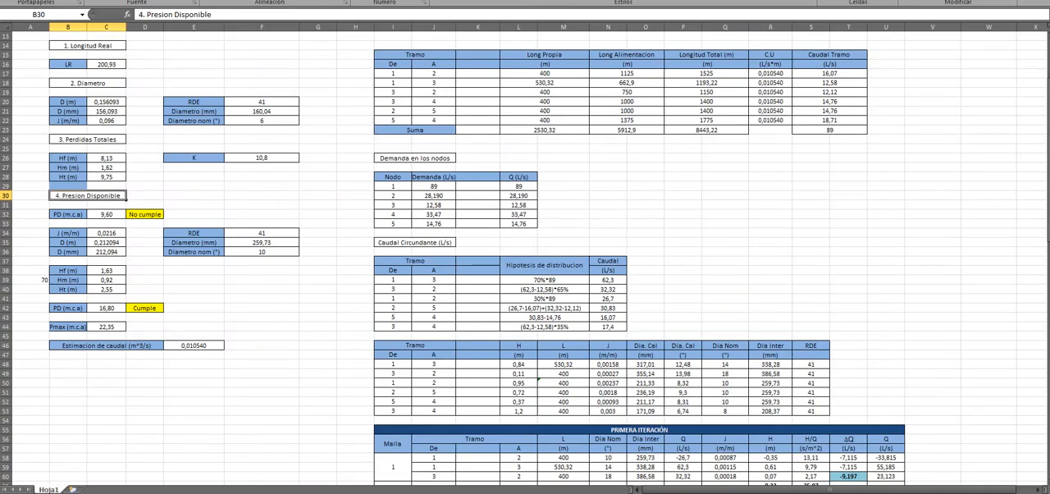
click(107, 214)
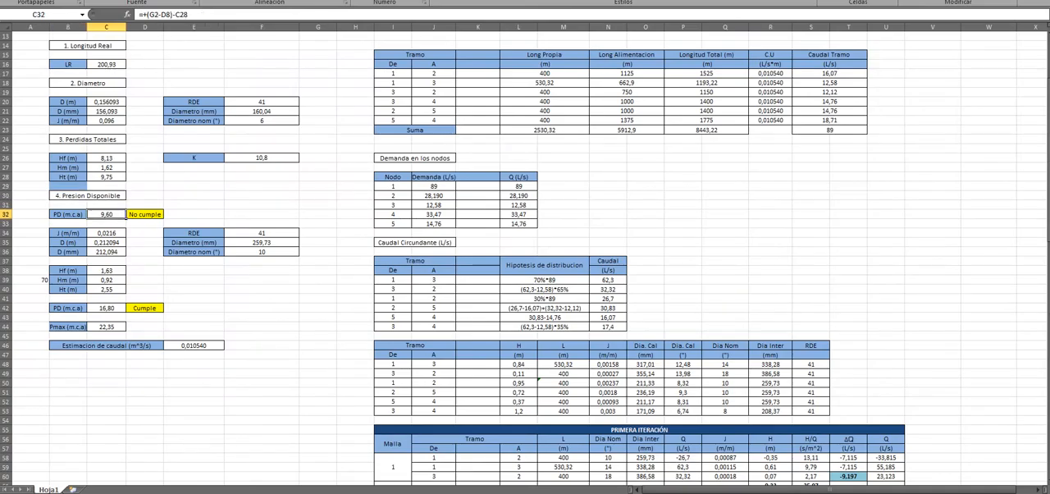
click(145, 214)
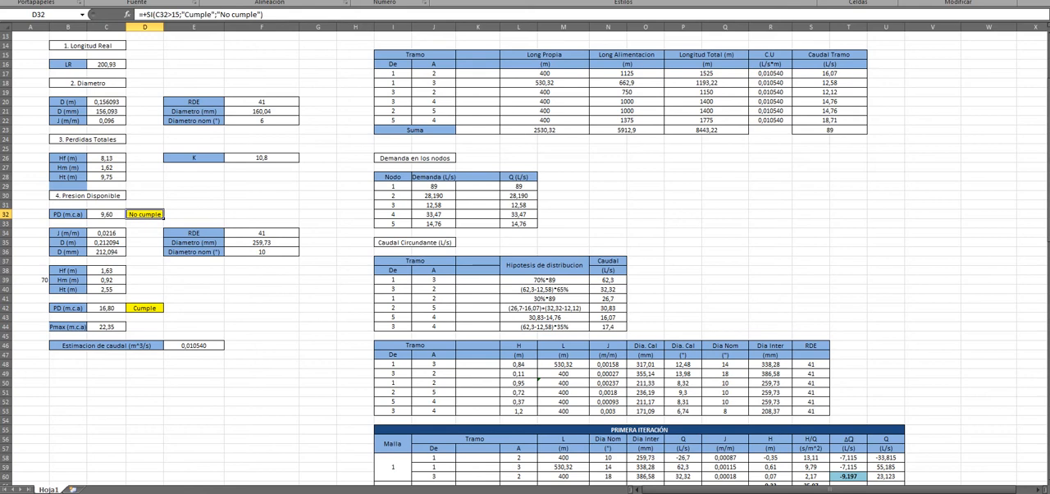
key(Left)
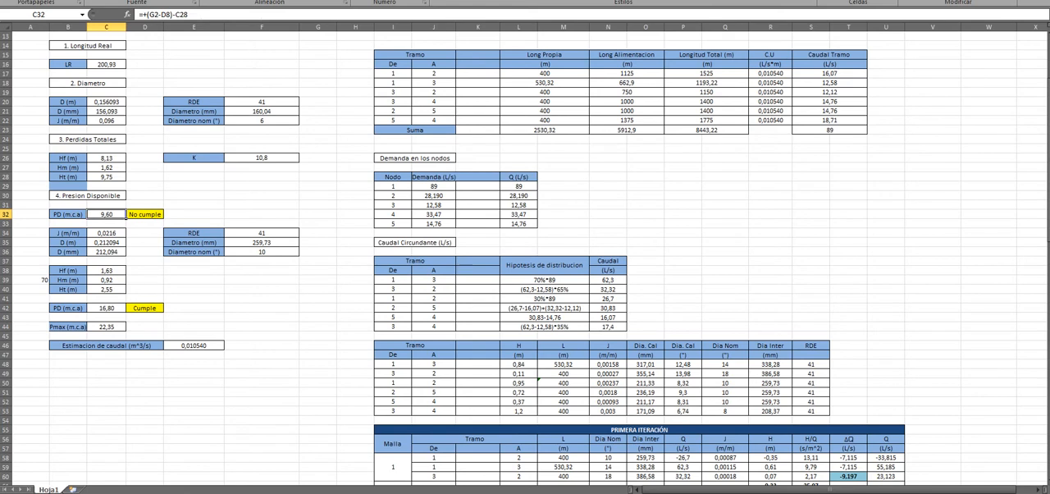
Step: Select the recalculated J and D block in B34:C36, labels included
key(Down)
key(Down)
key(Left)
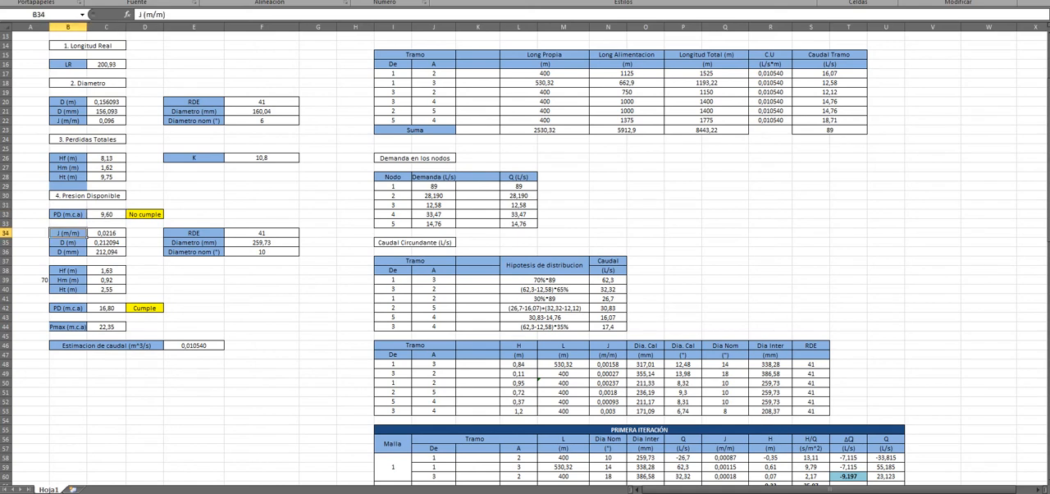
key(shift+Down)
key(shift+Down)
key(shift+Right)
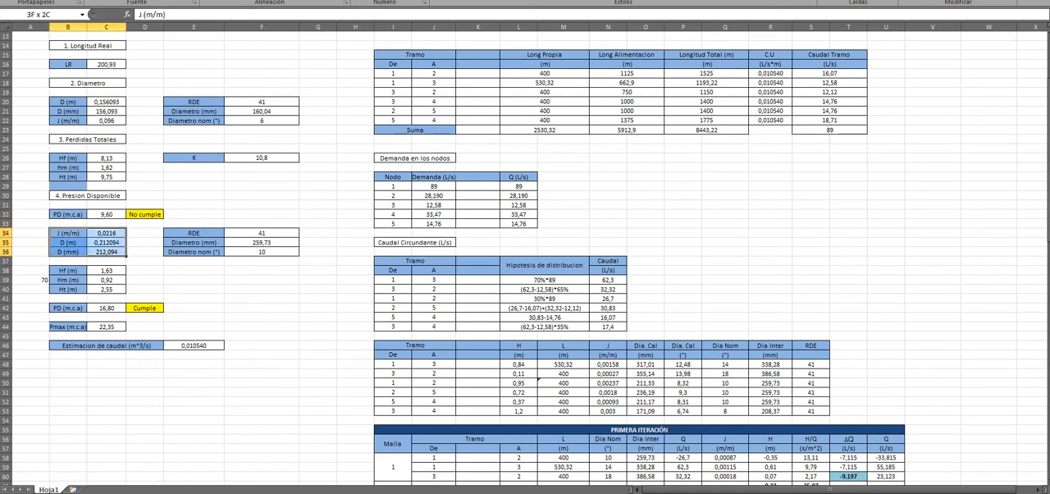
Step: Select the new RDE and diameter block in E34:F36 and compare its nominal diameter with the original one in F22
key(Right)
key(Right)
key(Right)
key(shift+Down)
key(shift+Down)
key(shift+Right)
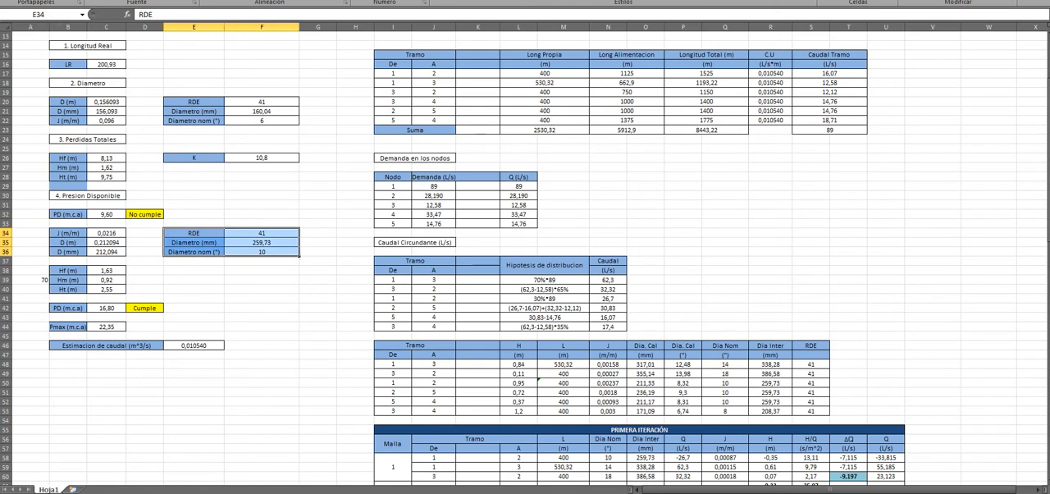
click(262, 252)
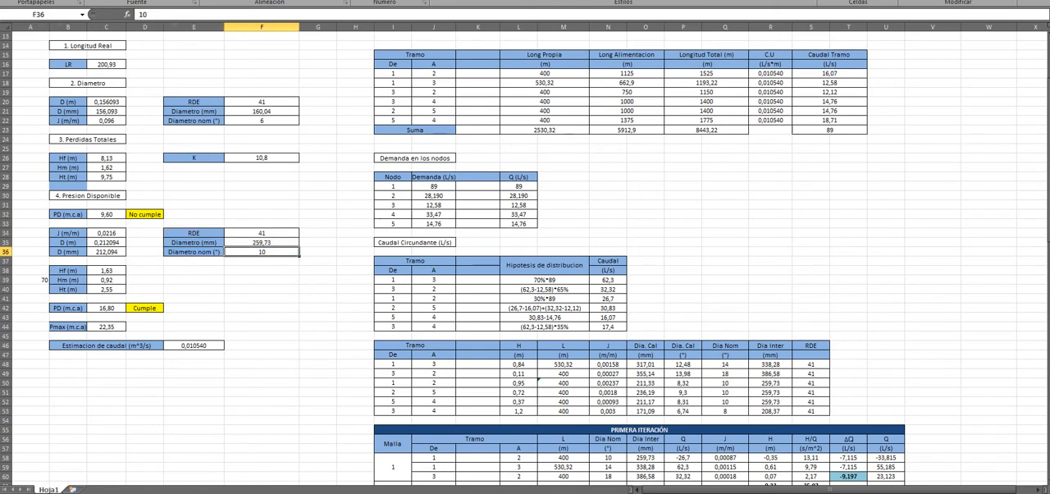
click(262, 121)
click(262, 252)
Step: Review the new losses in B38:C40, the PD formula in C42 and its compliance check in D42
drag(68, 270, 106, 289)
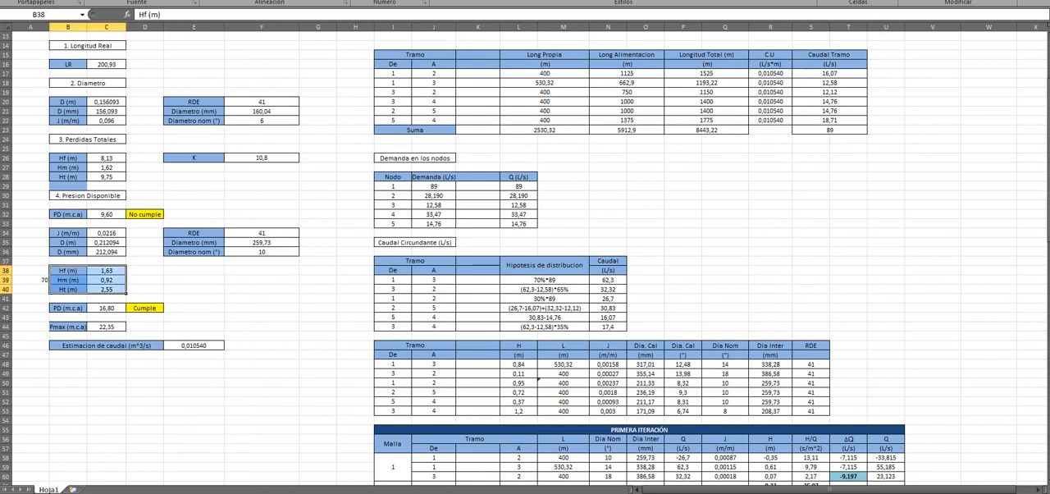
click(85, 310)
click(125, 311)
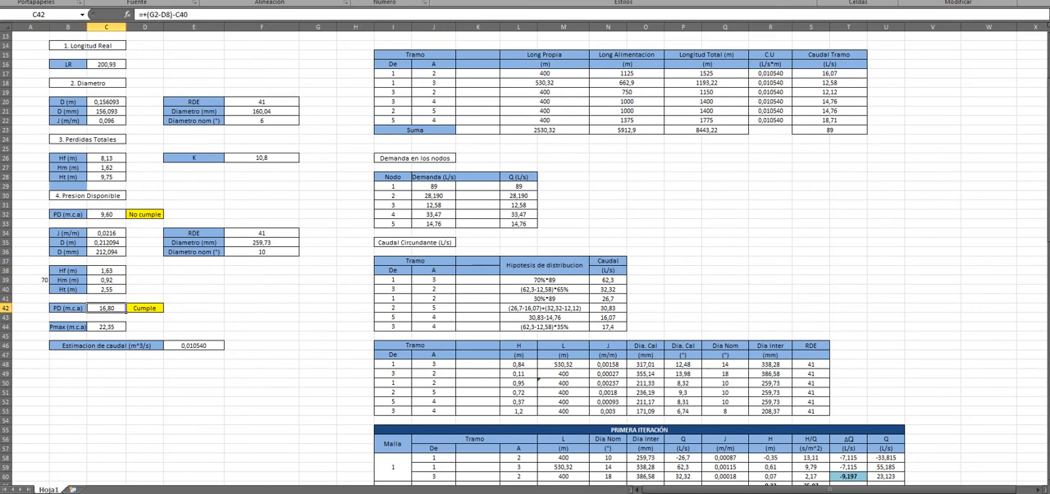
key(Right)
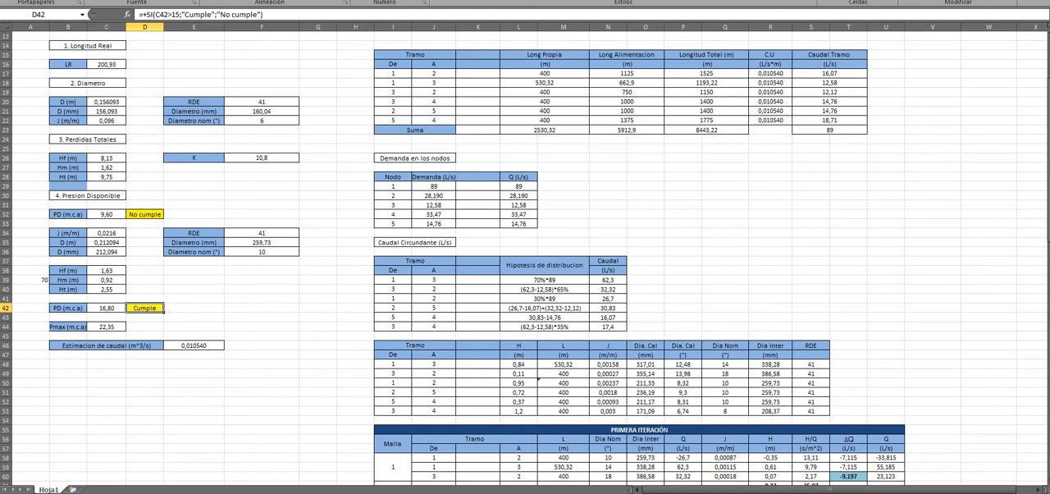
Step: Switch to the Word report and highlight Tablas 6, 7 and 8 with their captions
mouse_move(322, 492)
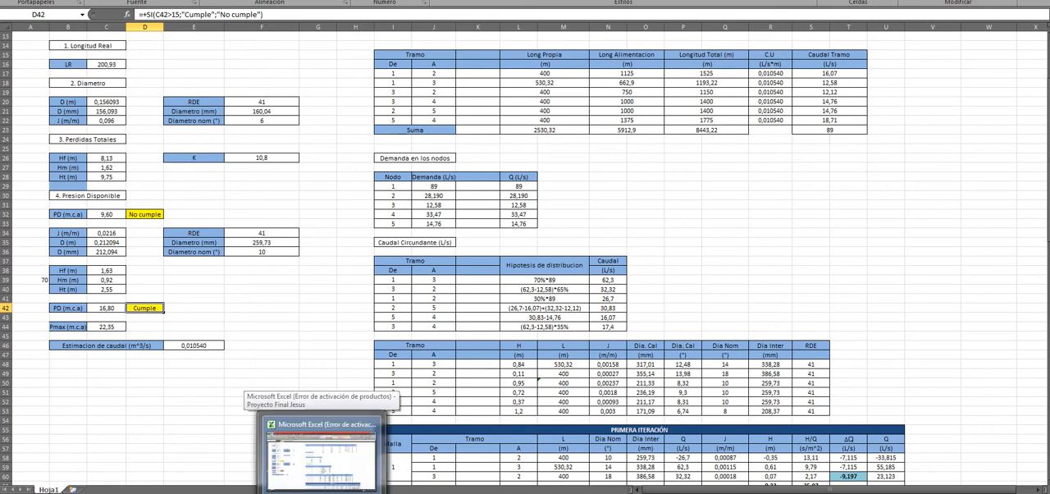
click(361, 493)
scroll(530, 246, down, 6)
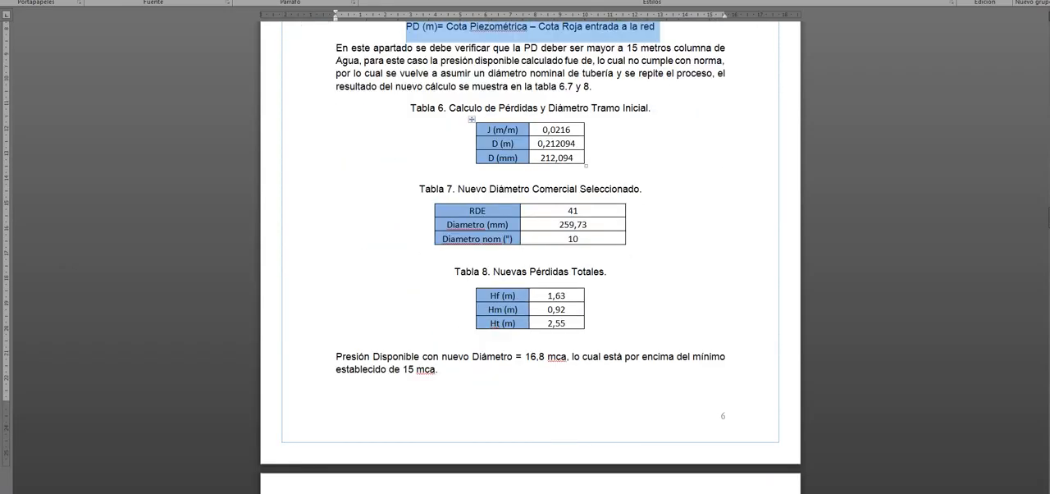
drag(410, 109, 584, 340)
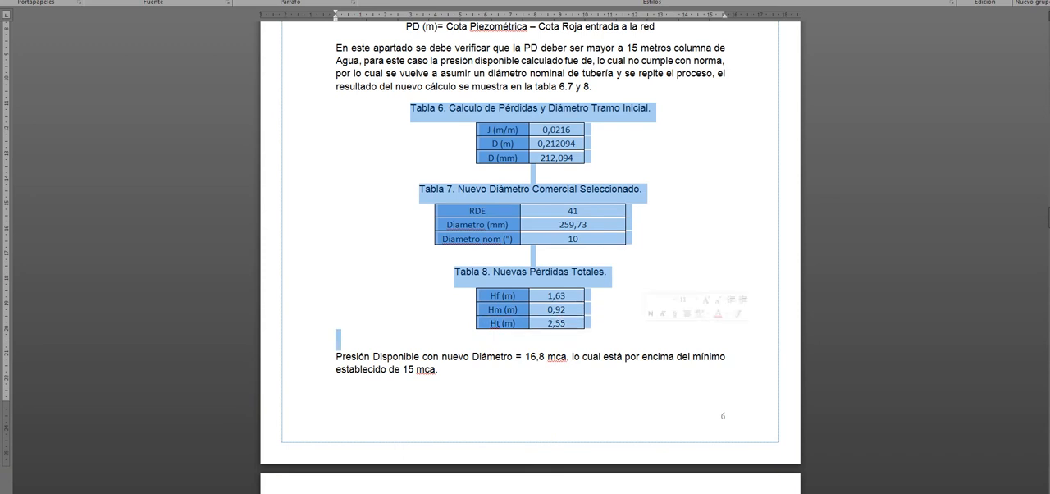
Step: Highlight the available pressure value for the new diameter in the sentence below Tabla 8
scroll(530, 309, down, 1)
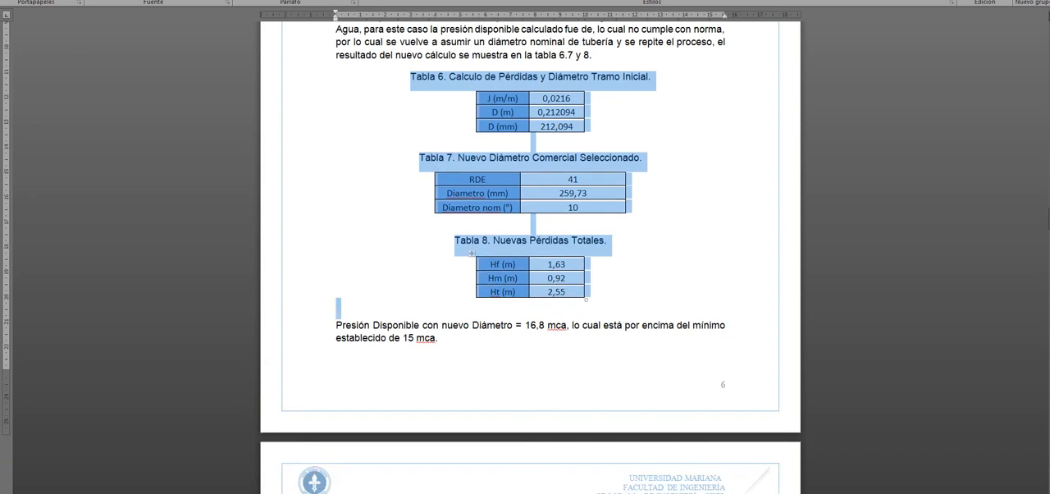
scroll(530, 308, down, 3)
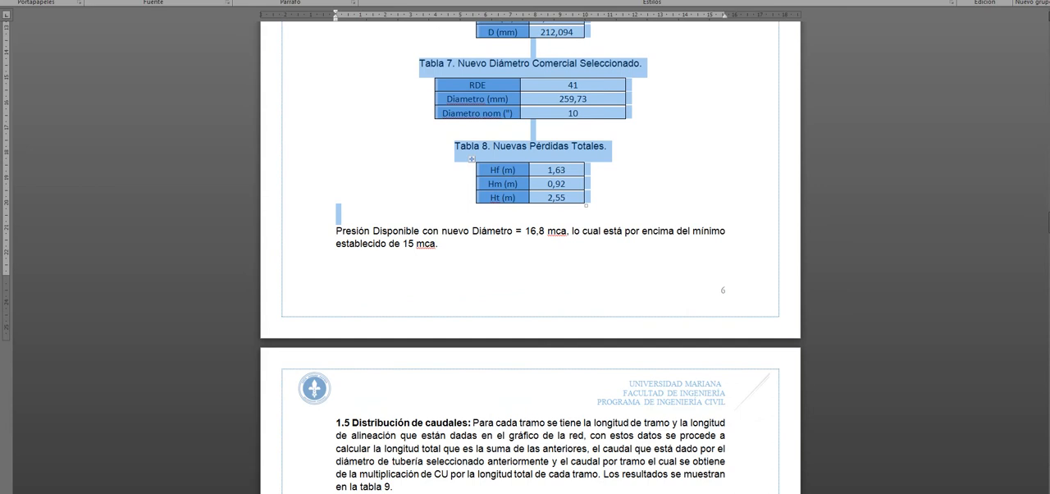
drag(525, 232, 567, 231)
Step: Review section 1.5 of the report, highlighting the Distribución de caudales heading and the CU mention, and select the flow distribution table
scroll(530, 308, down, 9)
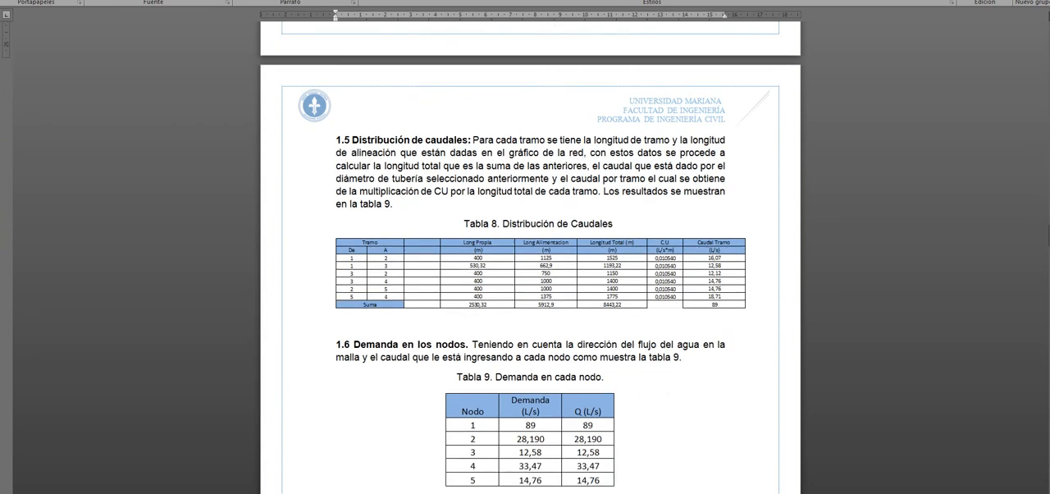
drag(352, 140, 468, 139)
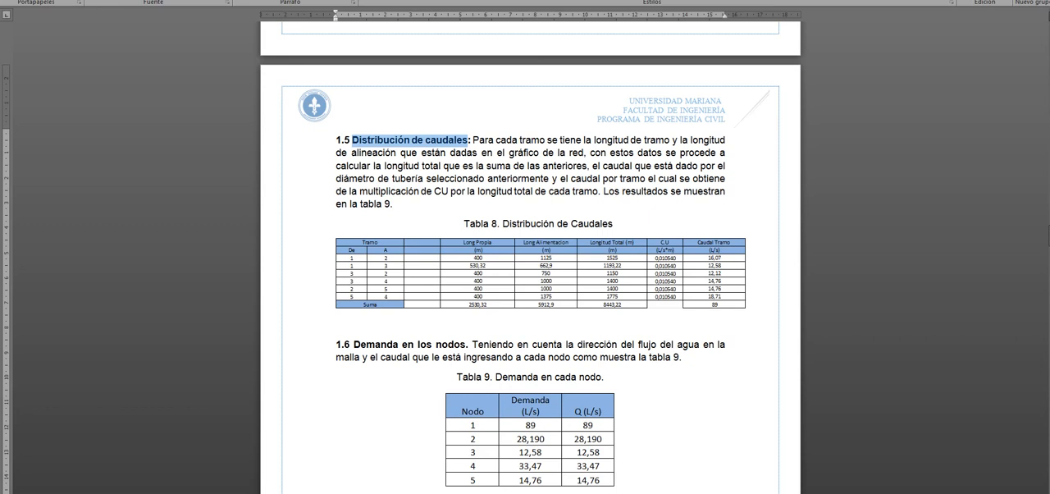
drag(430, 191, 448, 191)
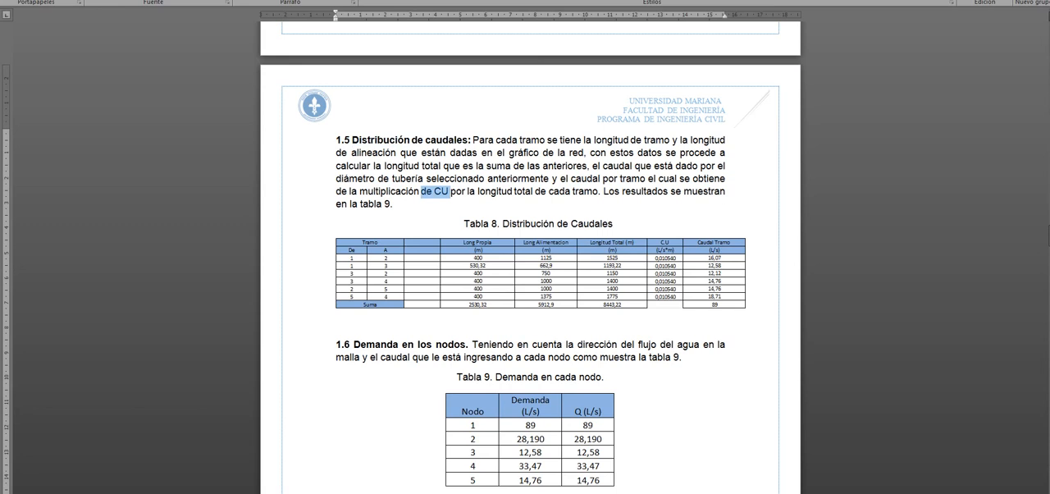
click(542, 273)
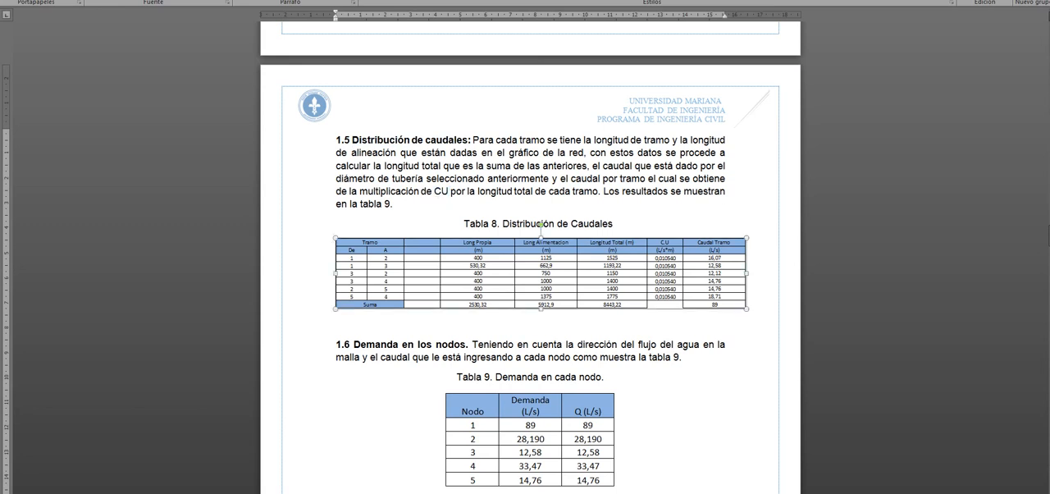
Step: Return to the Excel flow distribution table and examine the Tramo node cells and the Long Propia values
key(alt+Tab)
scroll(525, 259, up, 2)
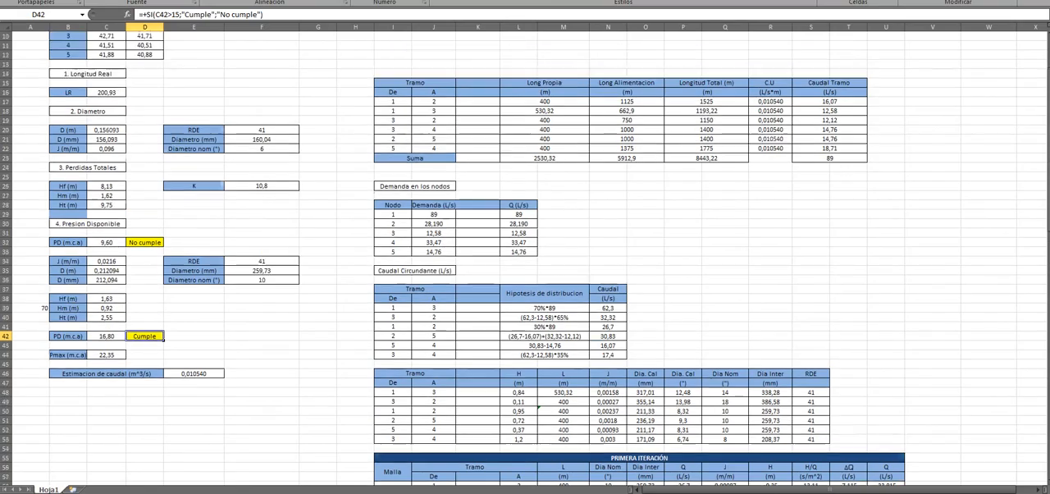
scroll(525, 258, down, 1)
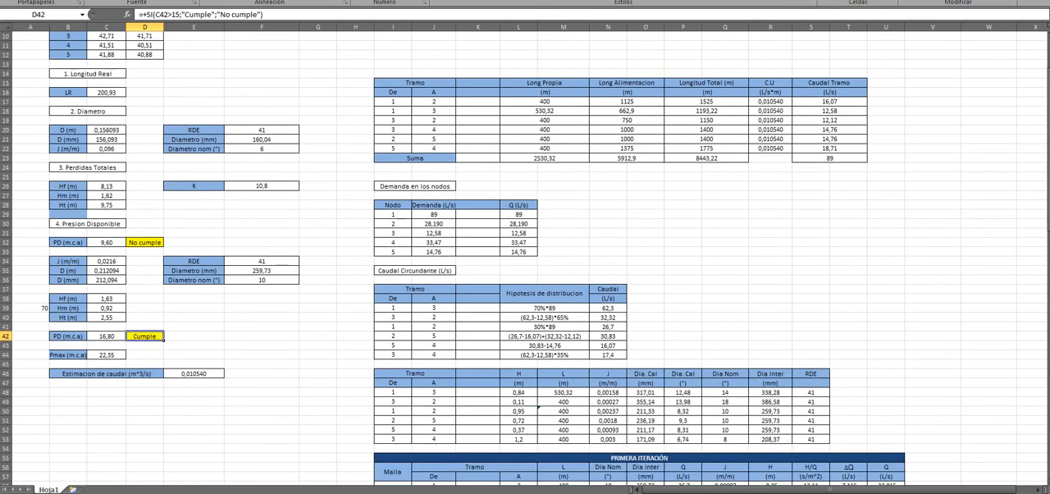
click(393, 102)
click(434, 102)
click(434, 121)
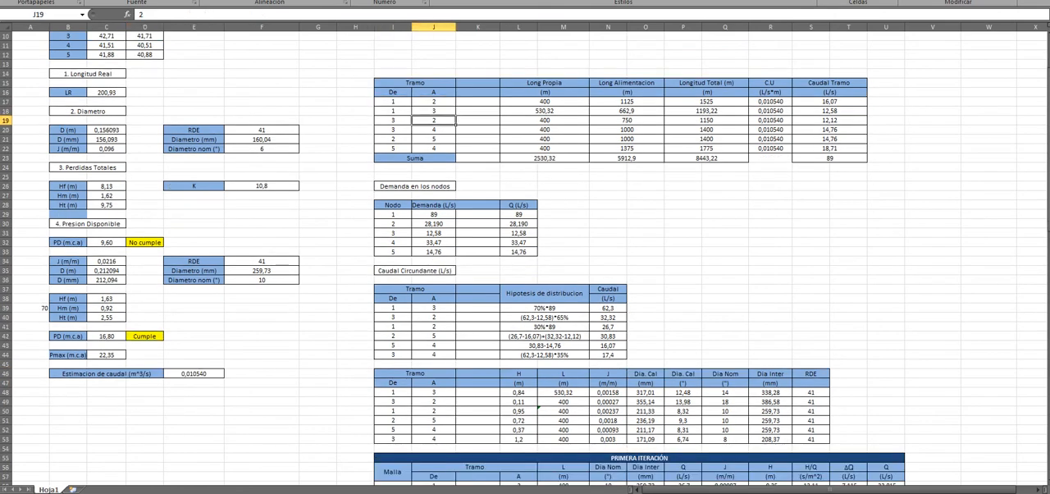
click(545, 102)
click(544, 121)
click(545, 139)
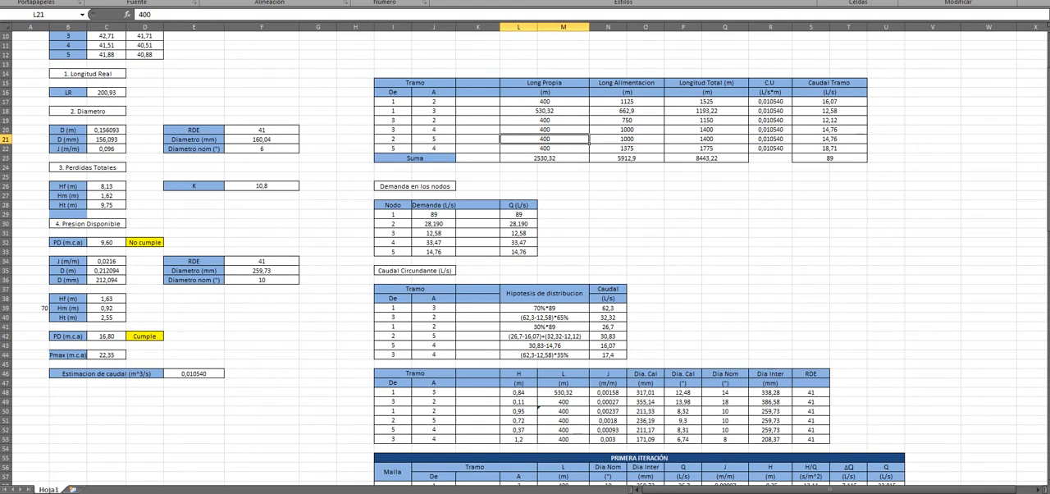
Step: Examine the Long Alimentacion values and the Longitud Total formula for tramo 1-2 in P17
click(627, 111)
click(627, 121)
click(626, 111)
click(627, 102)
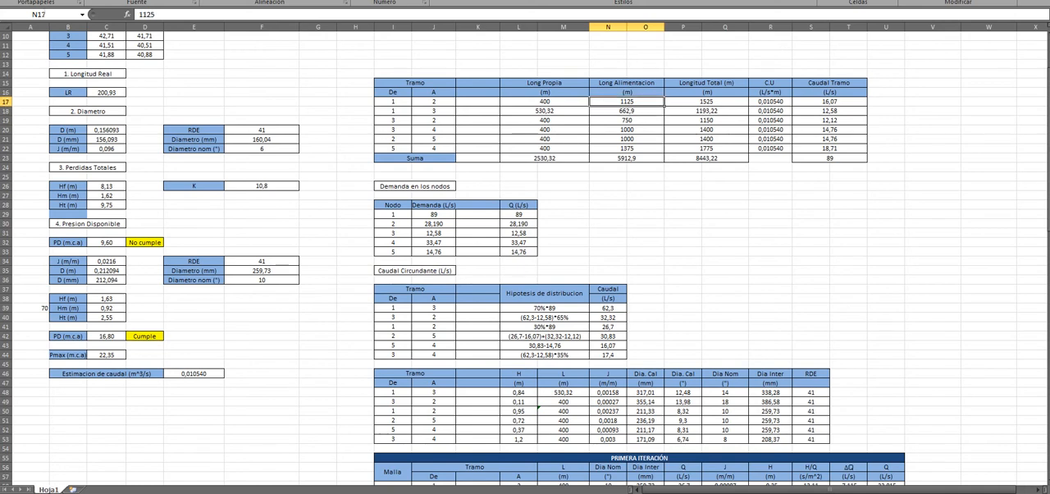
click(706, 101)
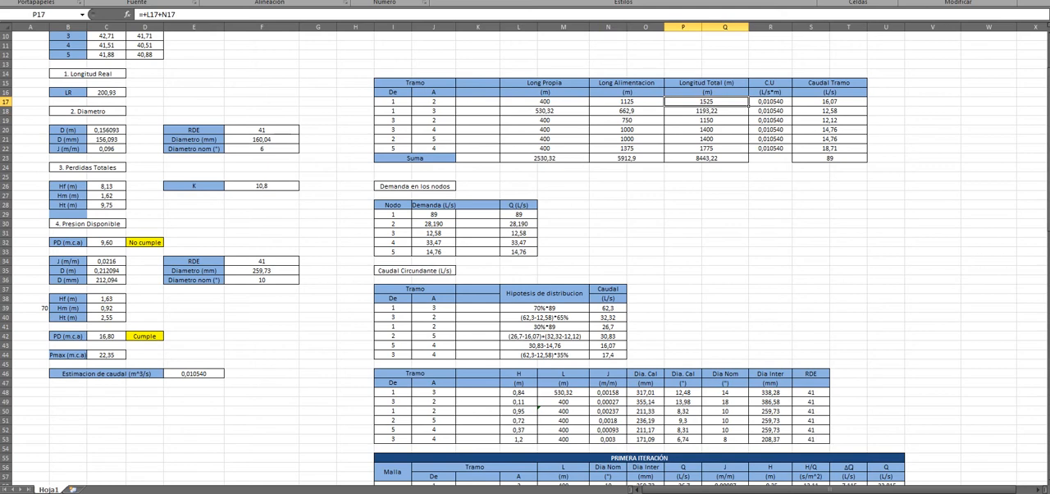
Step: Examine the lengths of tramo 1-3 and trace the C.U formula in R18 back to the Estimacion de caudal cell
click(544, 111)
click(627, 111)
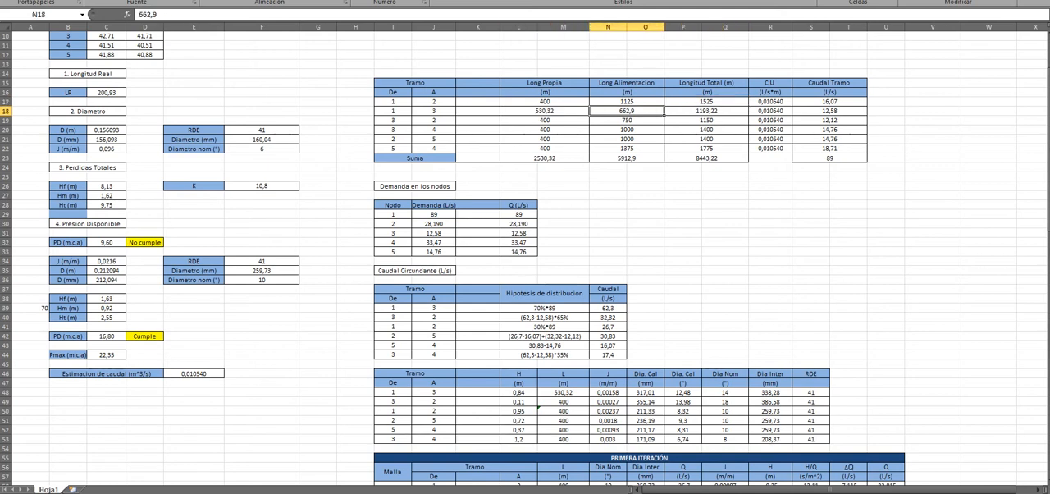
click(770, 111)
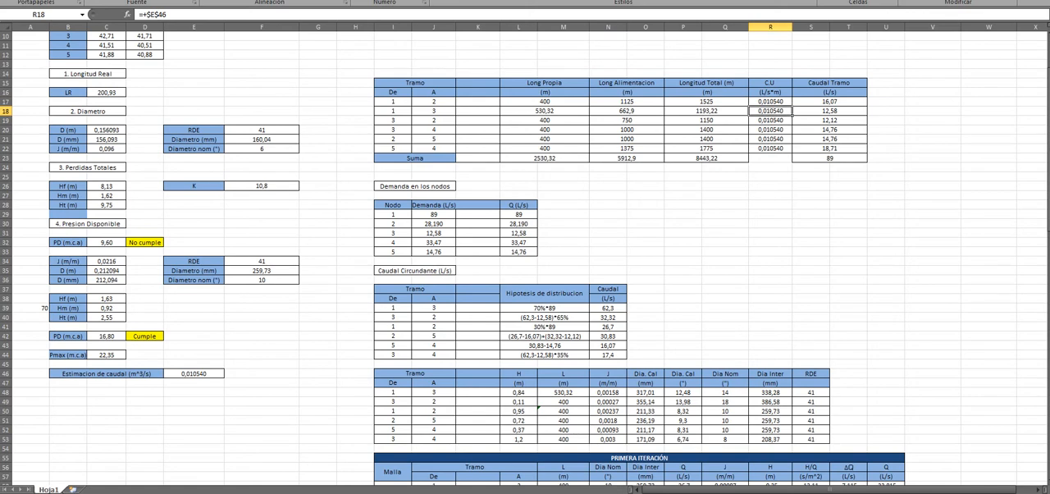
key(F2)
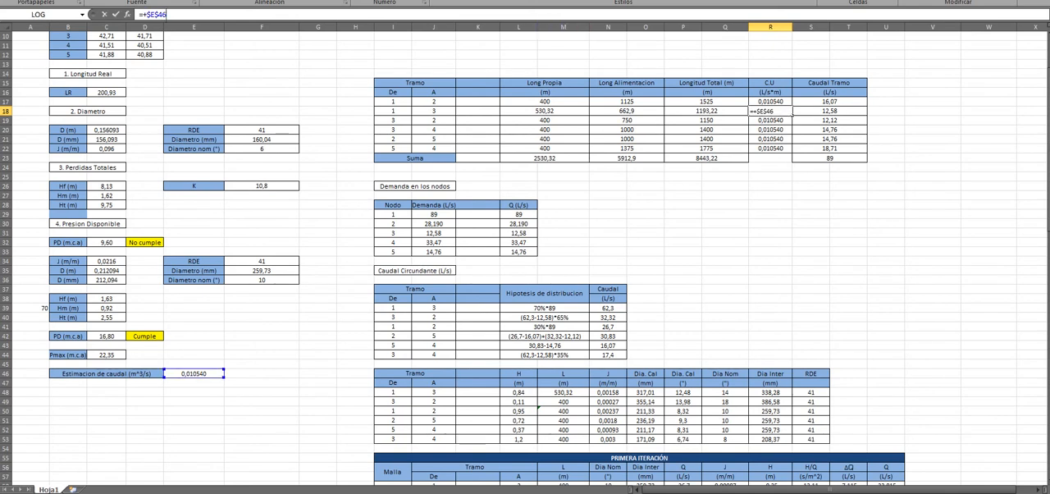
click(193, 373)
click(262, 271)
click(262, 280)
click(770, 110)
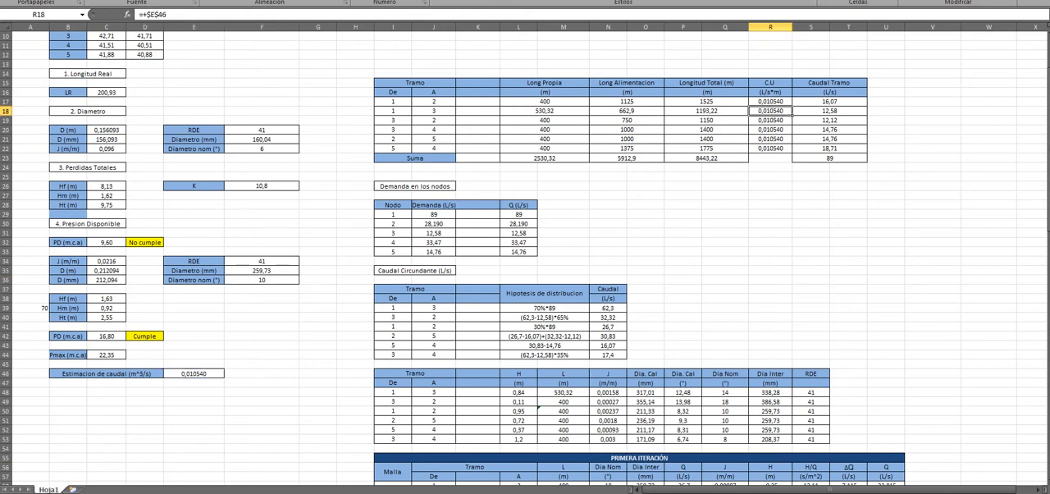
Step: Check the Caudal Tramo formulas against the Longitud Total and C.U cells of tramo 1-2, continuing through to tramo 5-4
click(829, 102)
drag(708, 102, 769, 102)
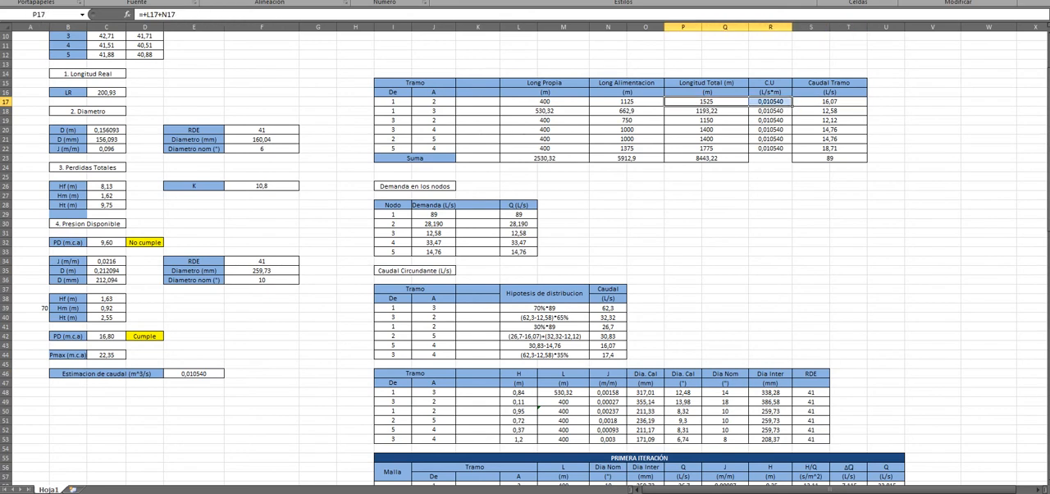
click(829, 111)
click(829, 130)
click(829, 148)
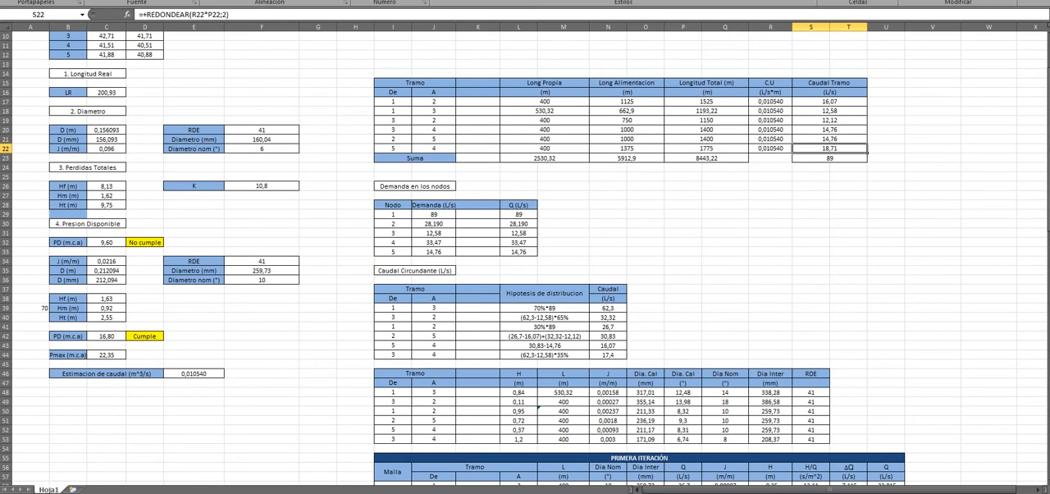
click(769, 214)
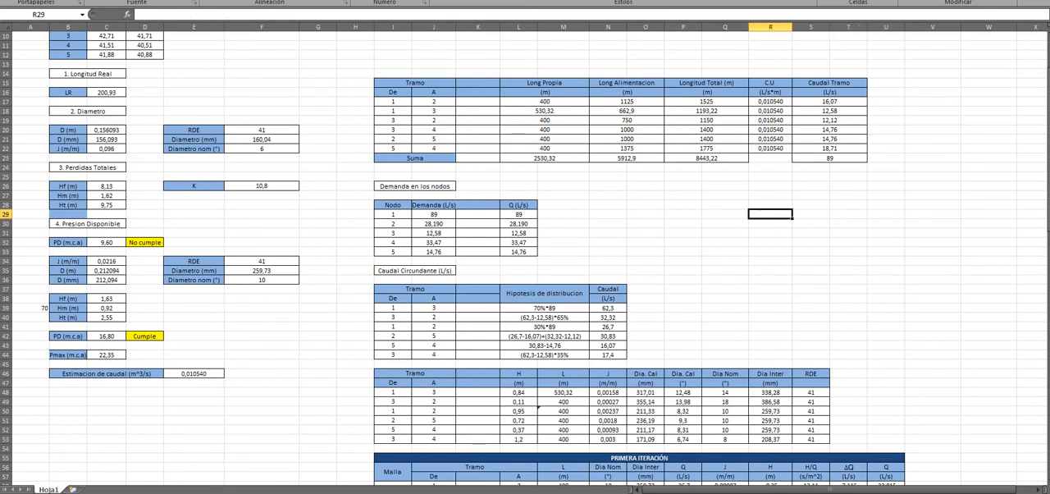
Step: Go to the Demanda en los nodos table and trace node 1's demand formula in J29 to the Caudal Tramo sum
scroll(525, 258, down, 1)
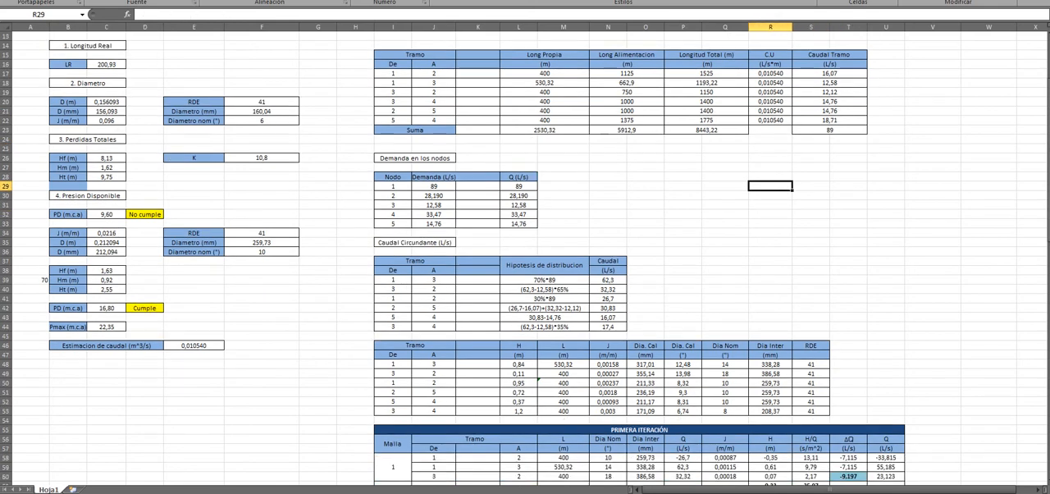
click(415, 157)
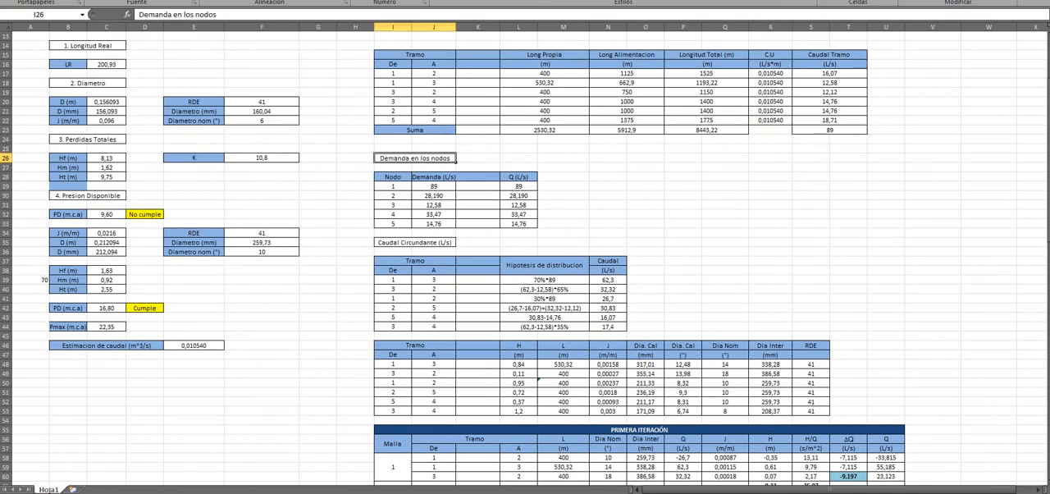
click(434, 186)
double_click(447, 186)
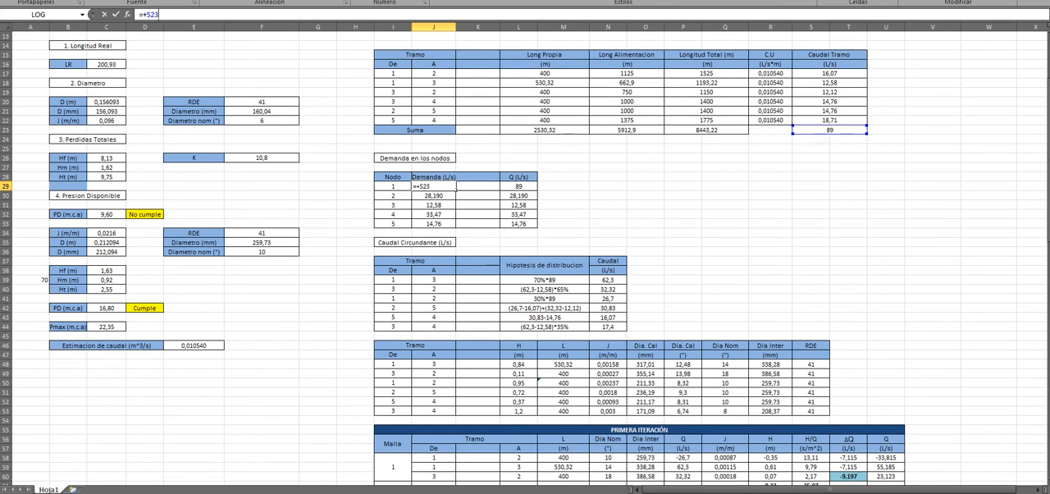
click(770, 186)
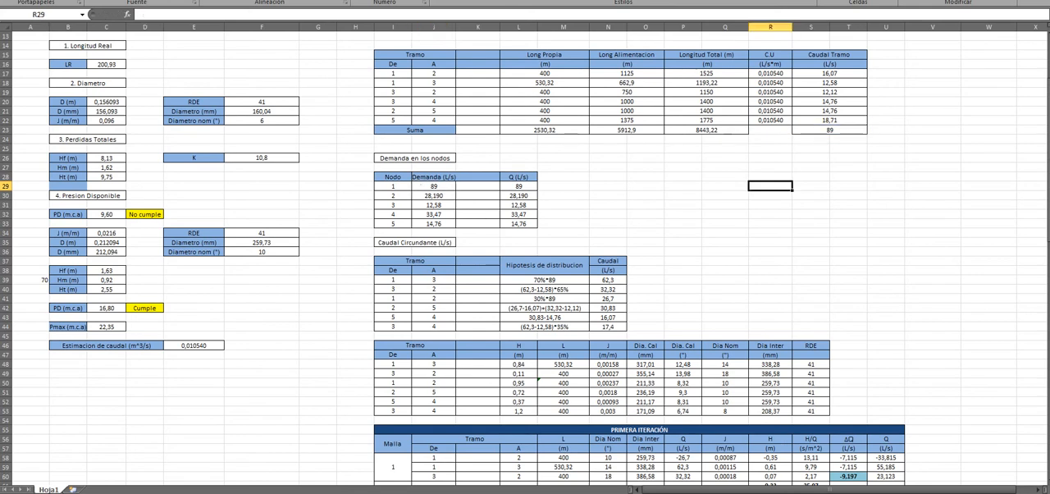
click(810, 140)
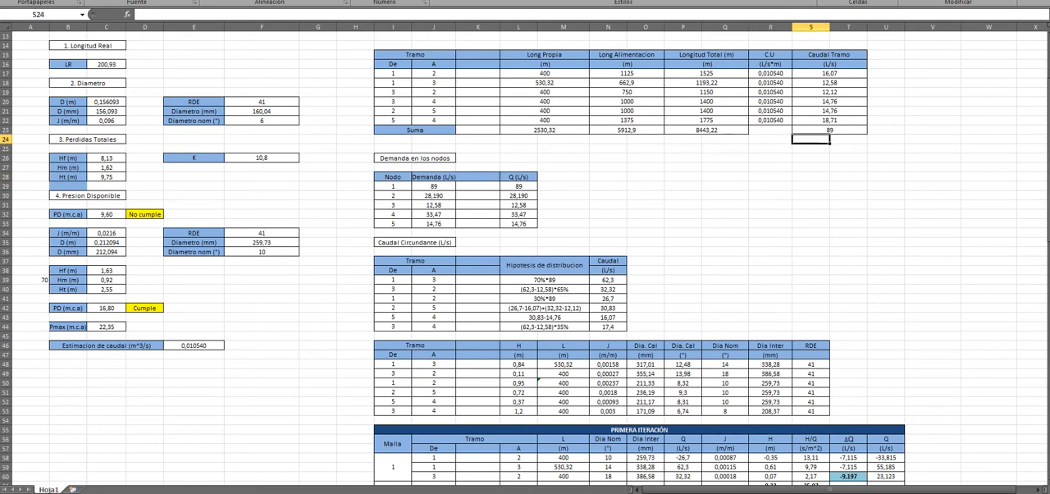
Step: Select the Q values of all five nodes in L29:L33 and inspect the node 3 formula in L31
drag(518, 186, 518, 223)
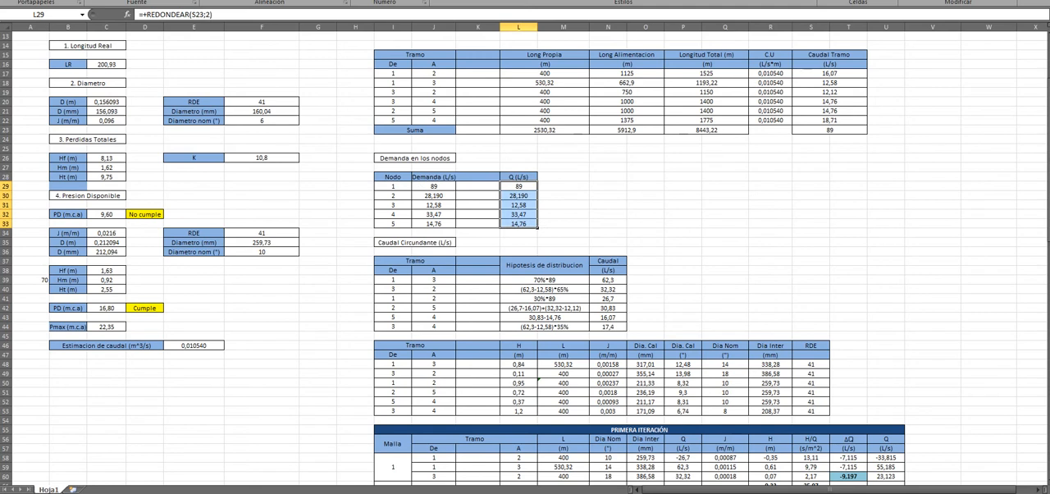
click(518, 205)
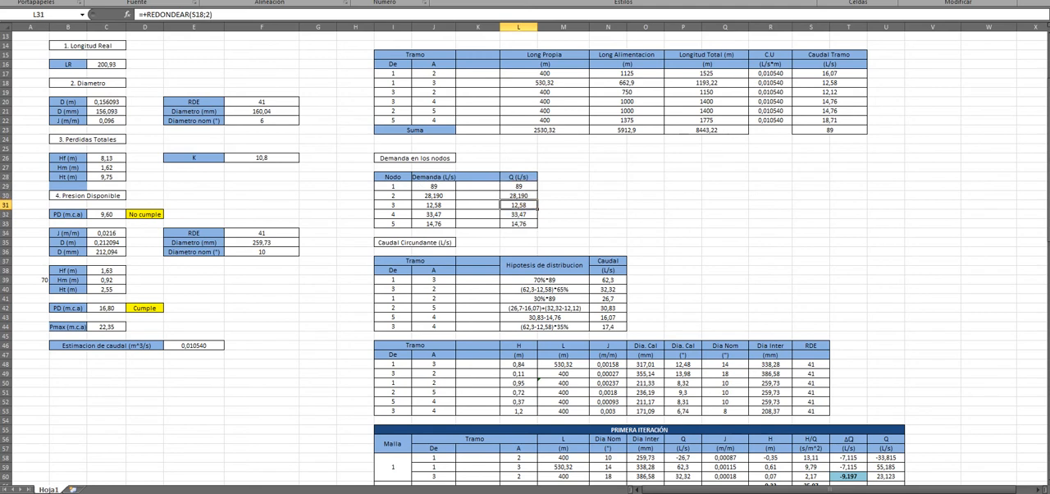
scroll(518, 205, down, 5)
scroll(525, 258, down, 1)
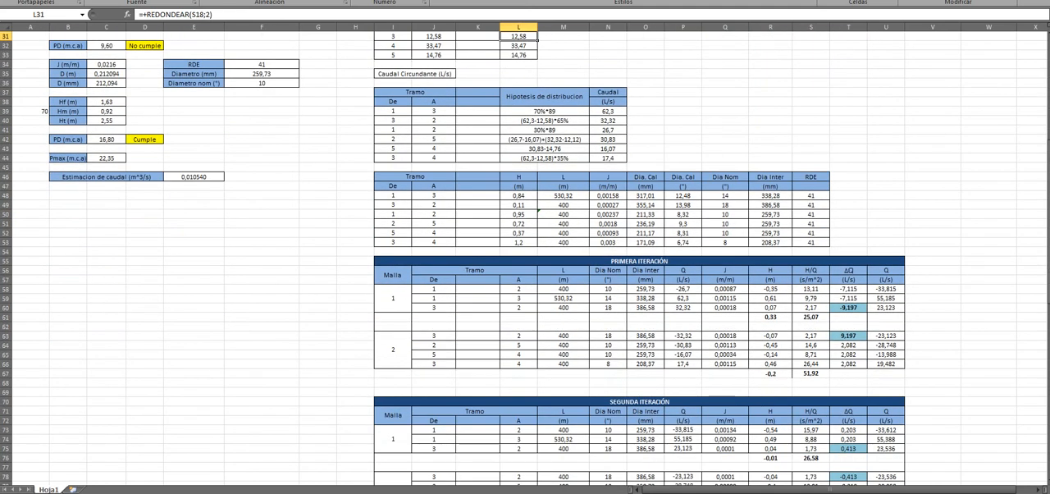
Step: Switch to the Word report and highlight the section 1.6 explanation, followed by the Demanda and Q values in Tabla 9
key(alt+Tab)
scroll(529, 310, down, 5)
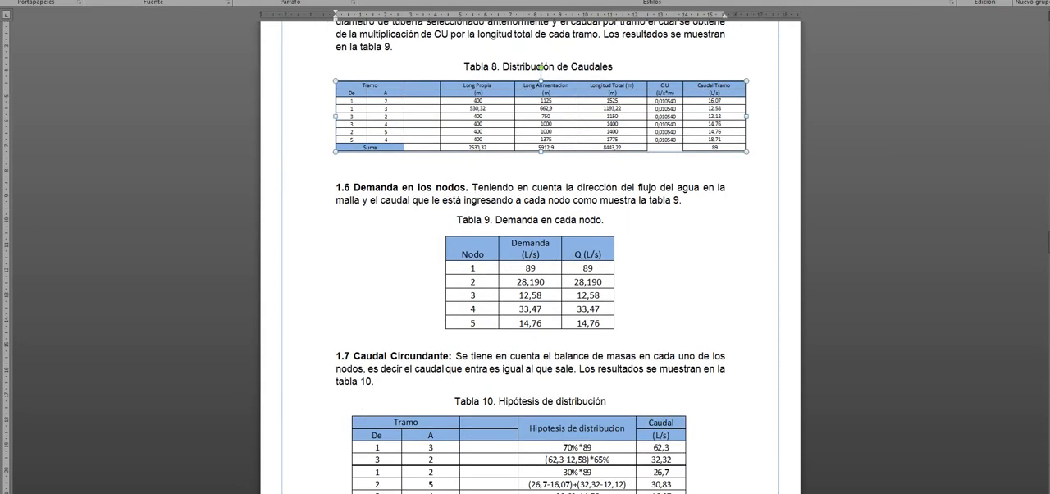
drag(472, 187, 683, 200)
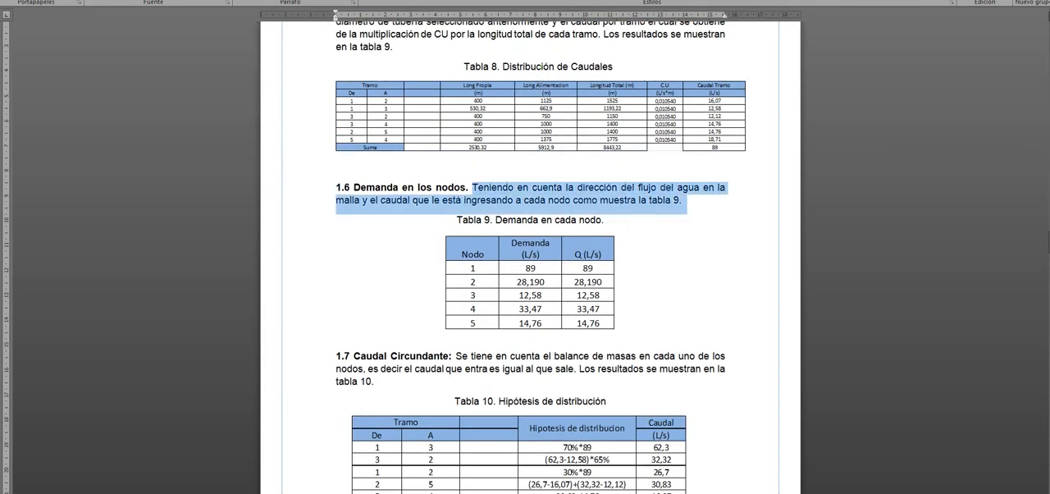
drag(517, 268, 607, 323)
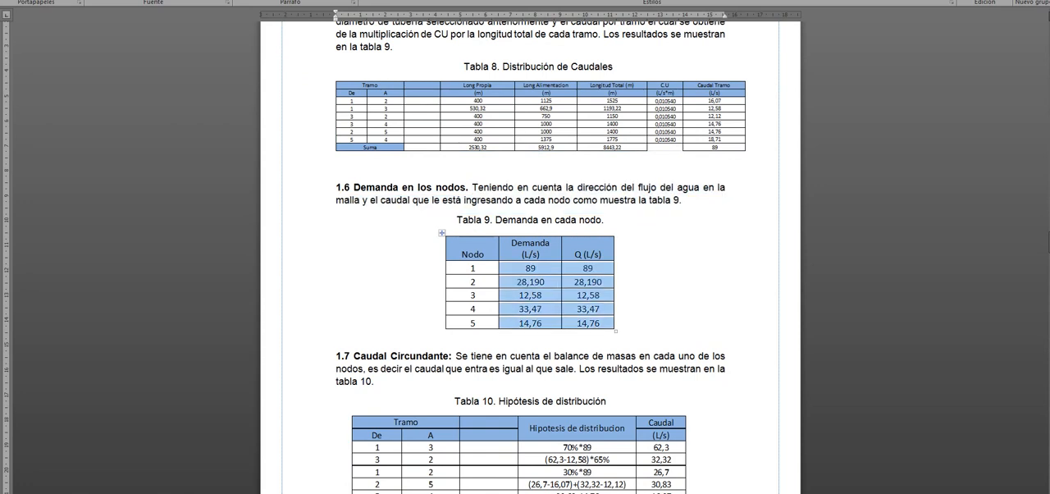
Step: Review section 1.7 Caudal Circundante and the distribution hypotheses in Tabla 10 of the report
scroll(529, 254, down, 2)
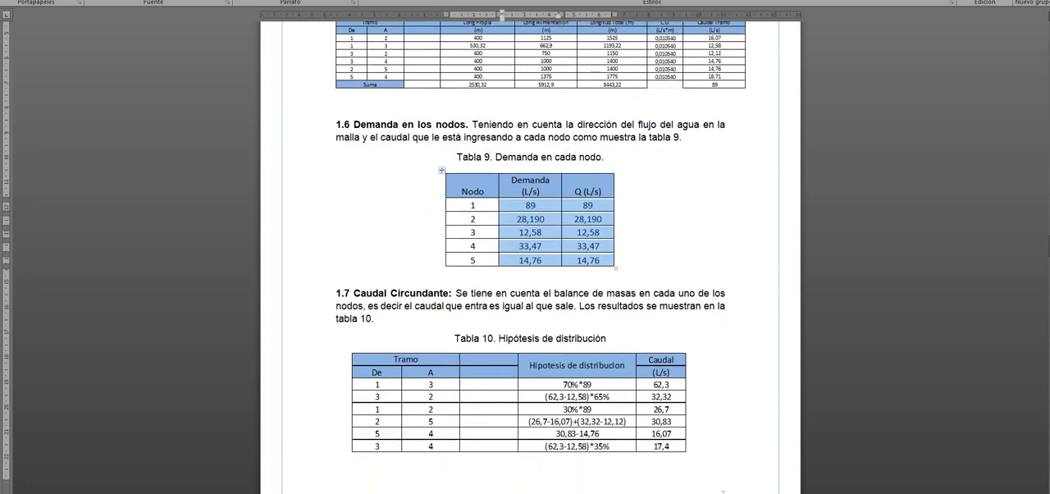
scroll(529, 254, down, 2)
scroll(530, 254, down, 2)
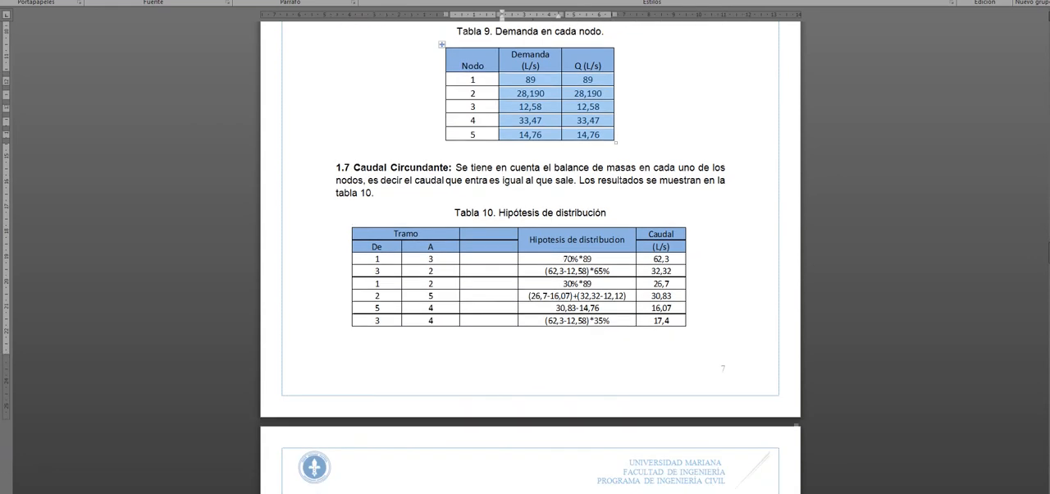
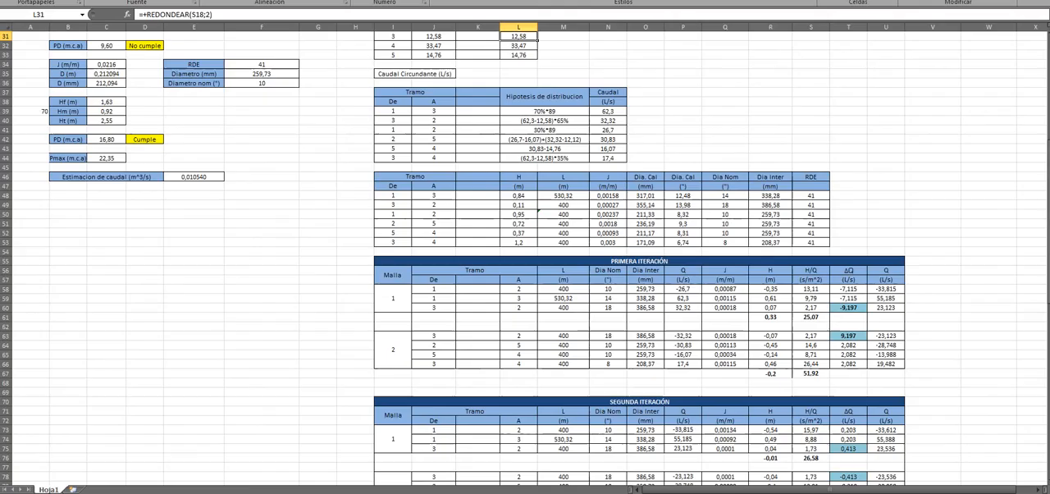
Step: Go through the Tramo, H, L and J columns of the pipe diameter table starting at row 46
click(563, 243)
click(433, 214)
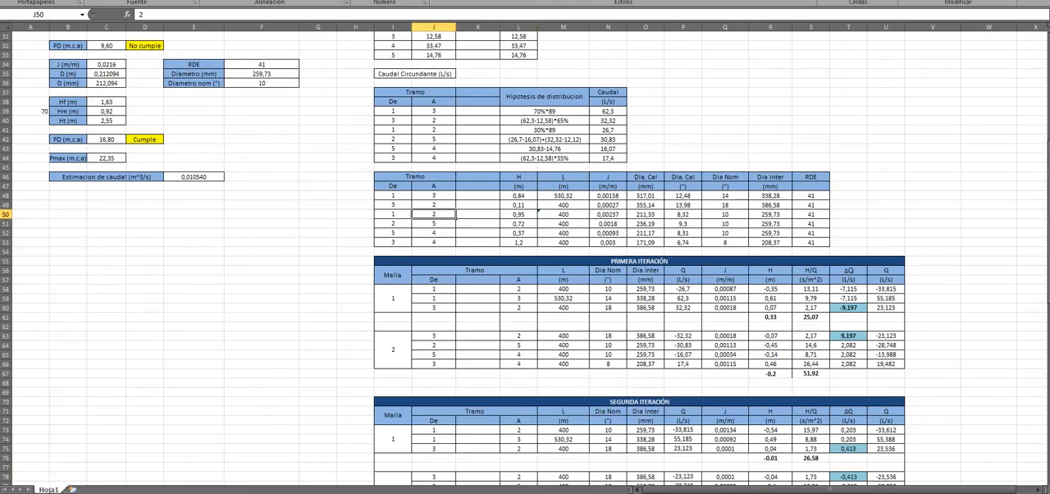
click(518, 177)
click(563, 176)
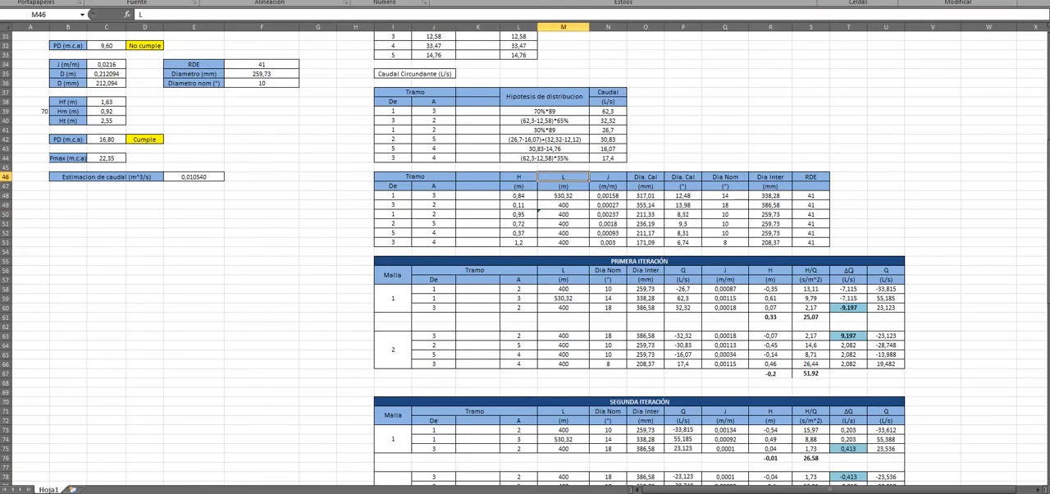
click(608, 186)
Step: Inspect the calculated diameter formulas in millimetres in O48:O50 of the diameter table
key(Right)
key(Down)
key(Down)
key(Down)
key(Down)
key(Down)
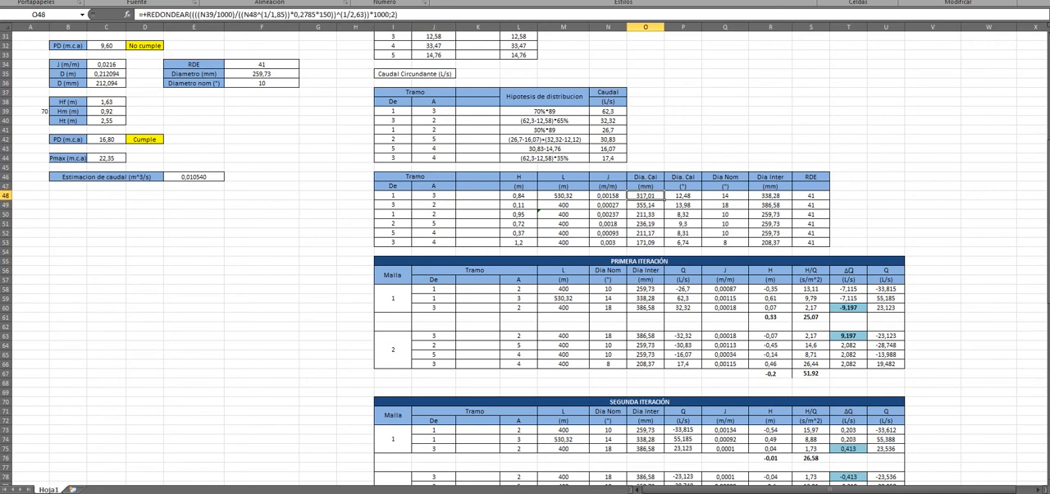
key(Up)
key(Up)
key(Up)
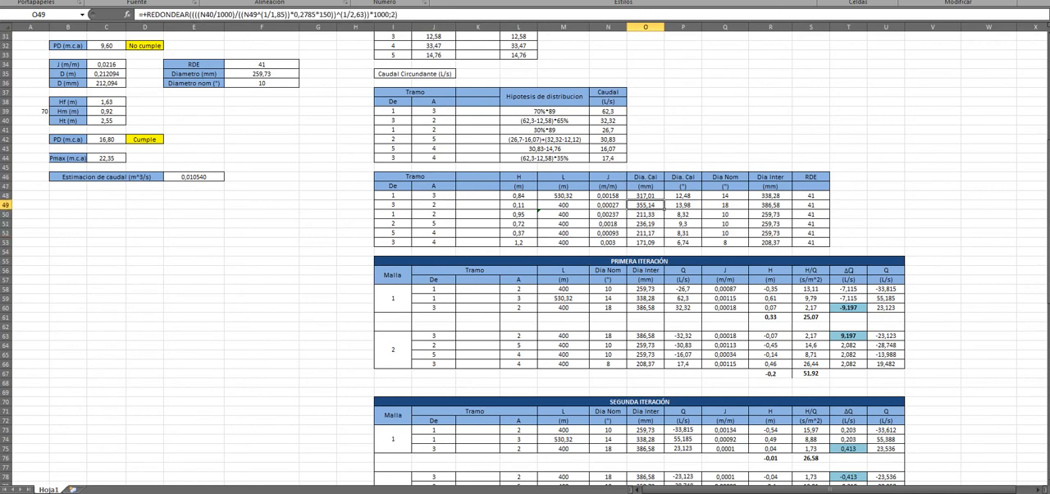
key(Up)
key(Down)
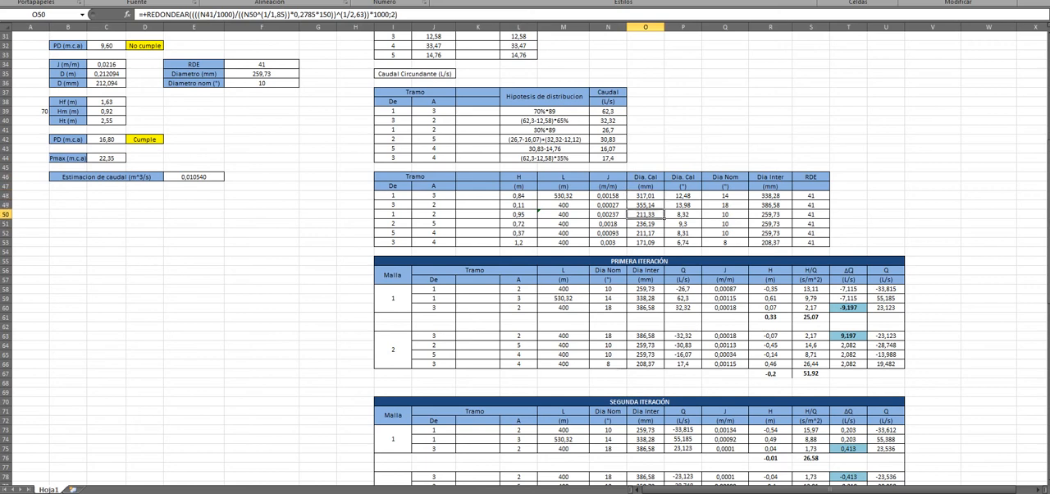
Step: Check the inch conversion formulas in P49:P50 and the nominal diameter in Q50
key(Right)
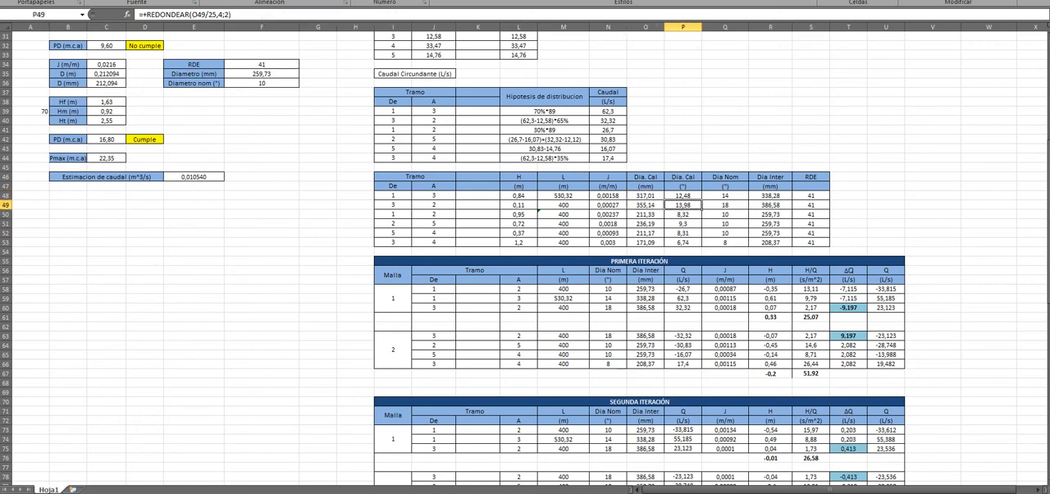
key(Down)
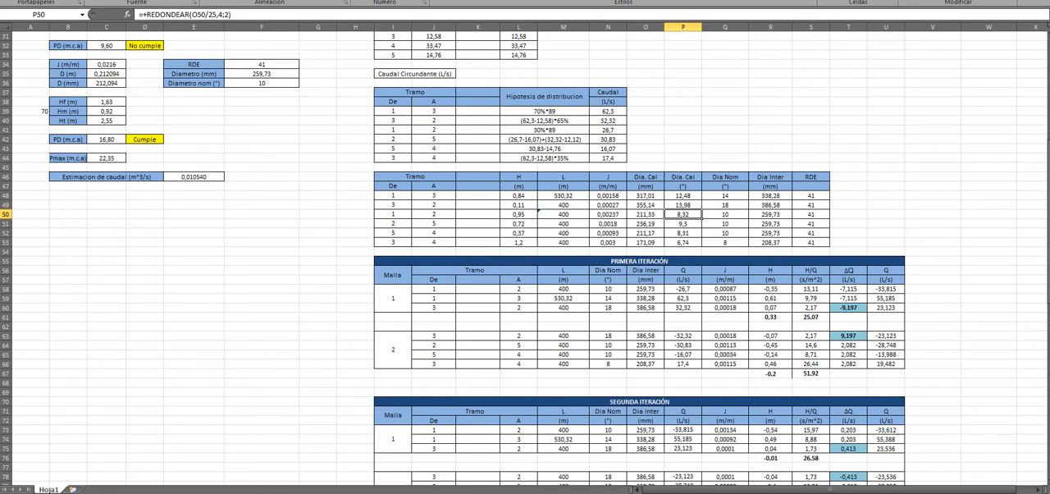
key(Right)
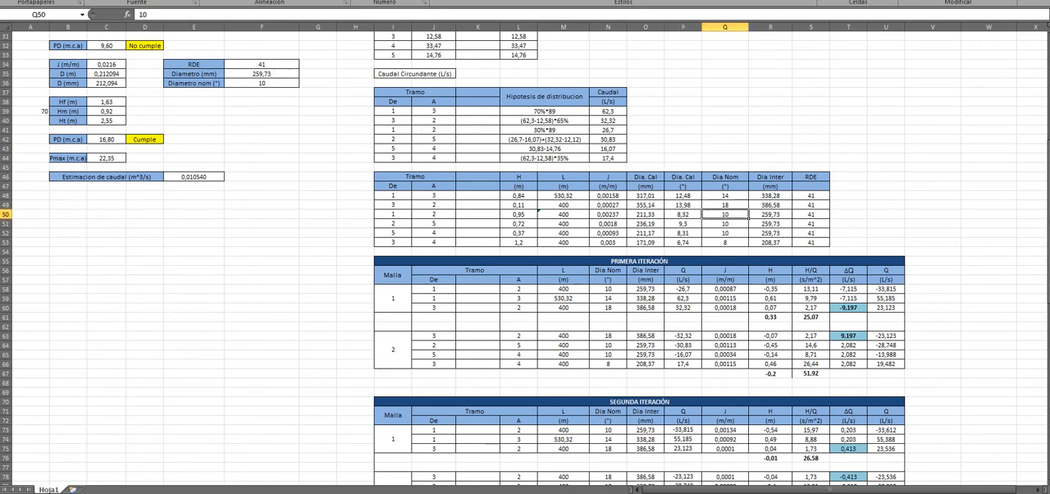
Step: Review the inner diameters in the Dia Inter column and select the nominal diameter, inner diameter and RDE values in Q48:S53
key(Right)
key(Down)
key(Up)
key(Up)
key(Left)
key(Right)
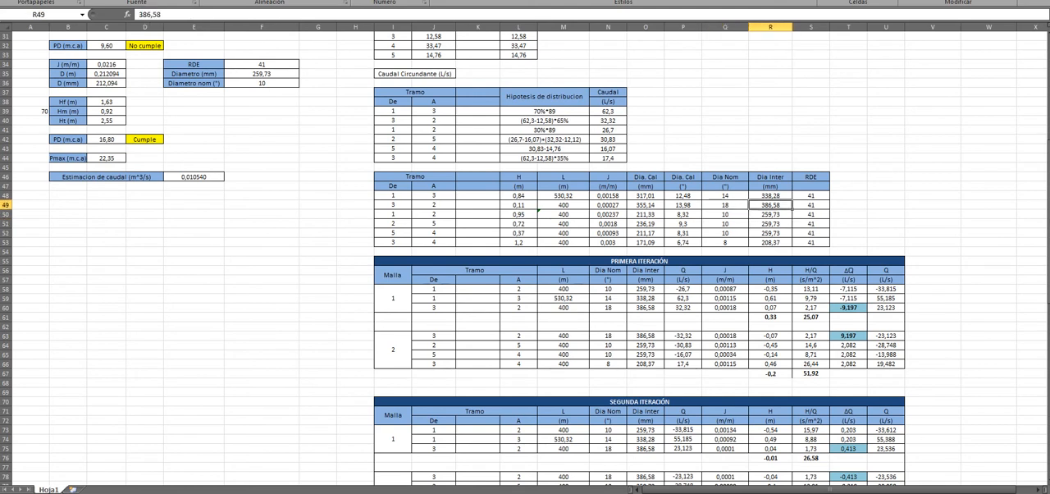
key(Right)
drag(725, 196, 810, 243)
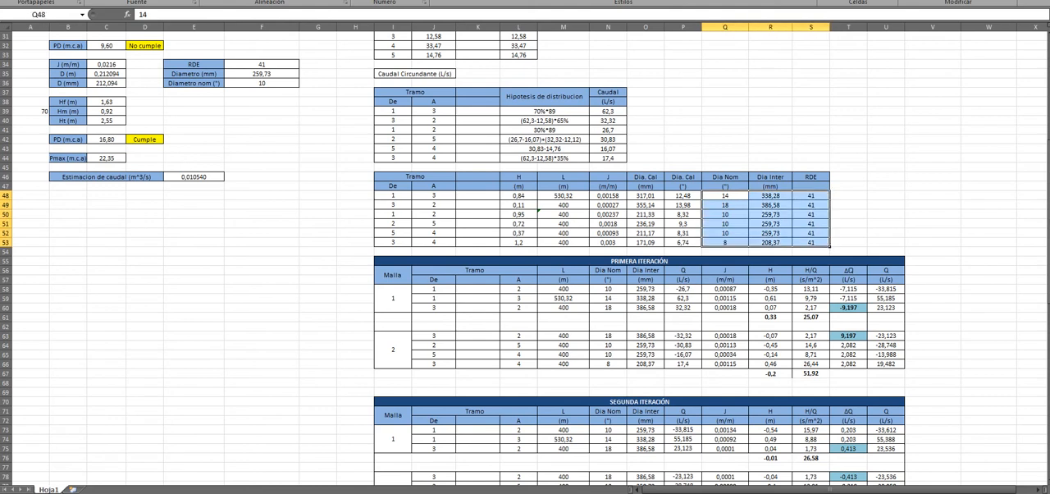
click(848, 205)
Step: Switch to the Word report and highlight the section 1.9 title Condición inicial de iteración and the words Hardy Cross
scroll(848, 205, down, 4)
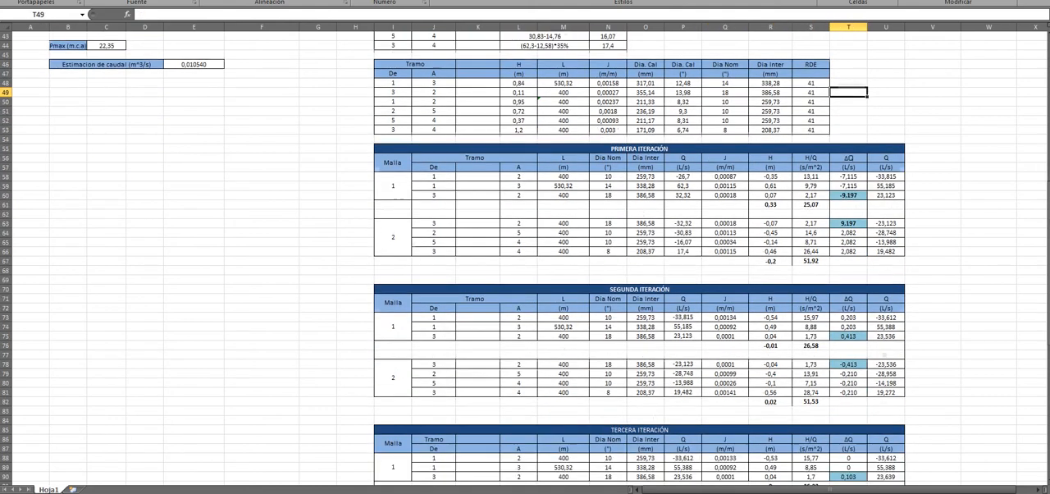
key(alt+Tab)
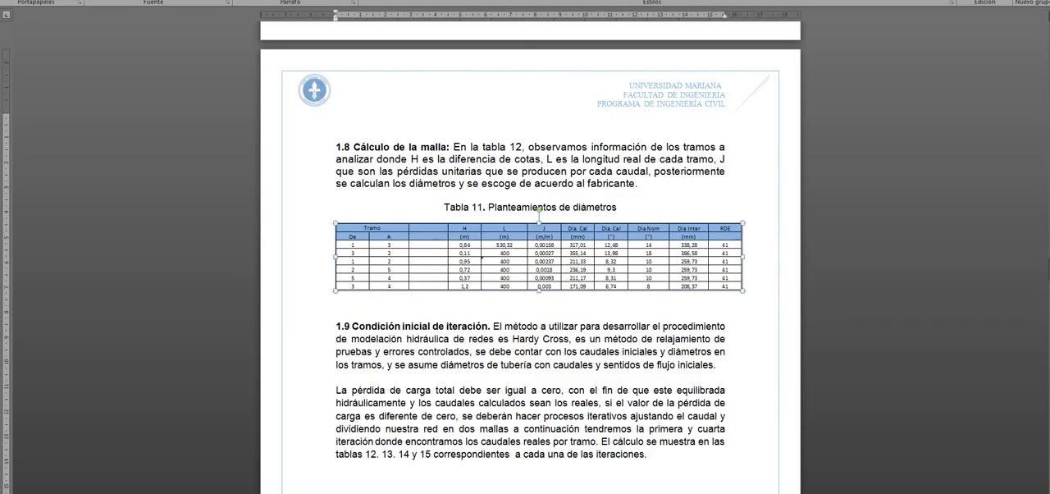
scroll(530, 246, down, 2)
scroll(530, 246, down, 3)
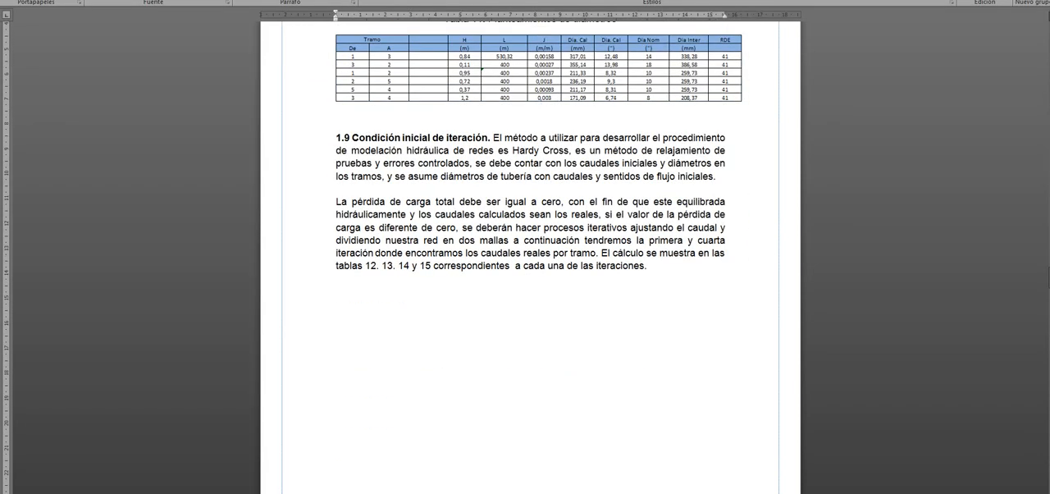
drag(352, 138, 489, 138)
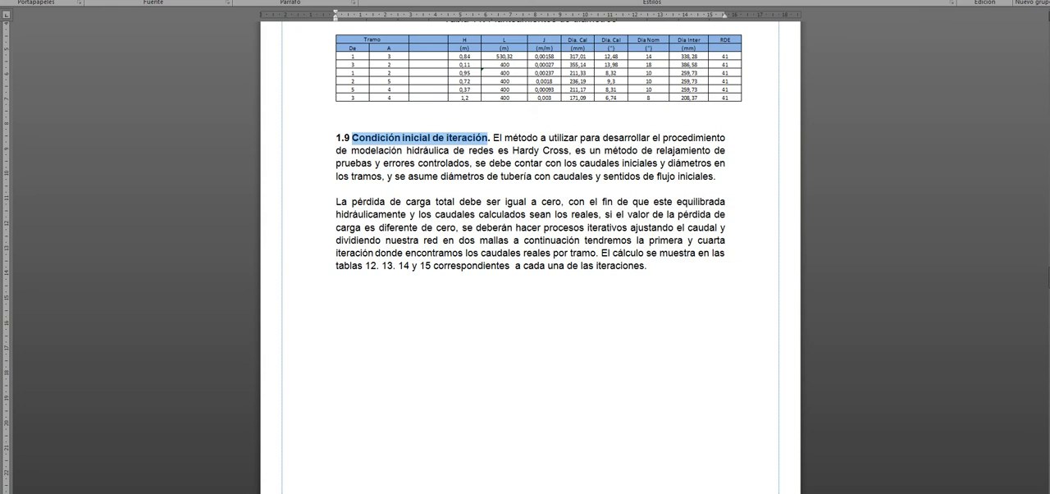
click(481, 240)
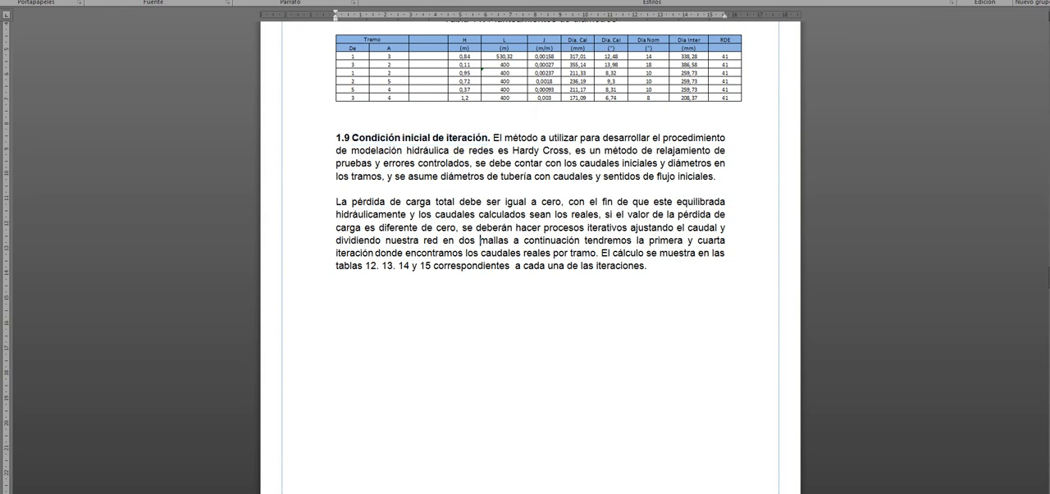
drag(513, 150, 569, 151)
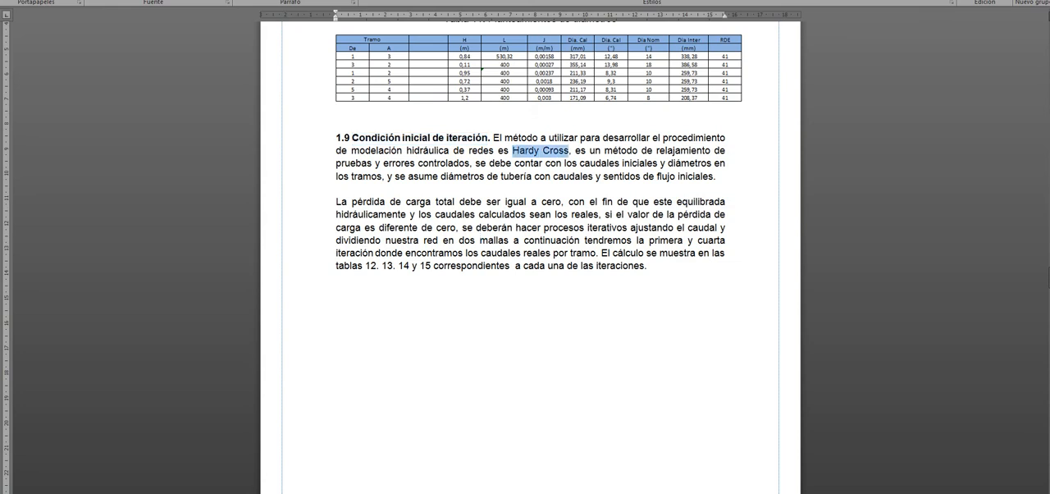
Step: Read through the initial flow conditions in section 1.9 and highlight the passage on a head loss different from zero
scroll(530, 246, down, 1)
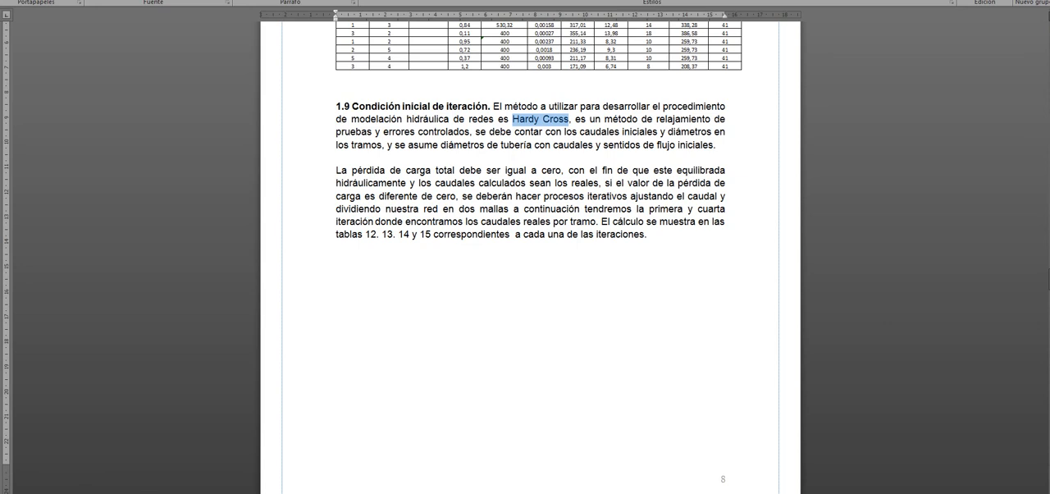
click(688, 144)
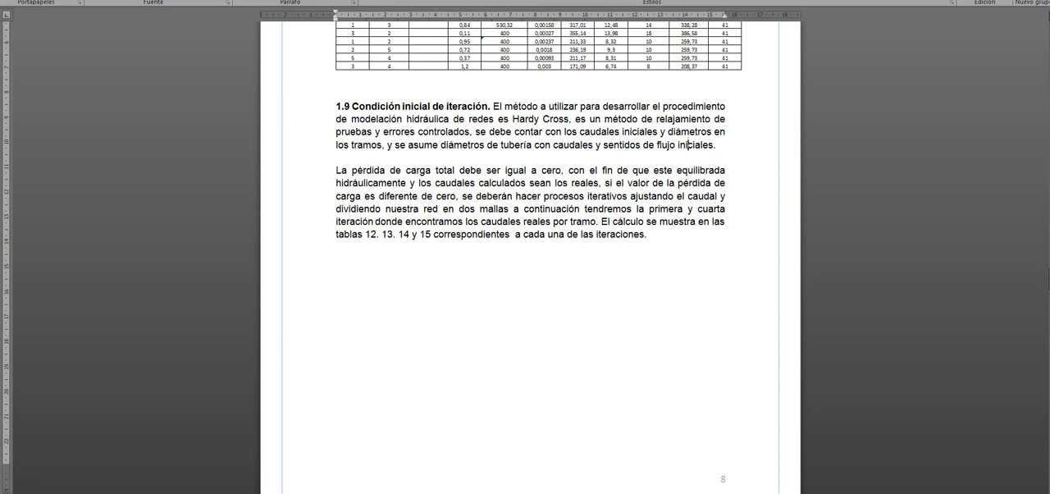
key(ctrl+shift+Right)
key(ctrl+shift+Right)
click(480, 182)
drag(515, 196, 572, 182)
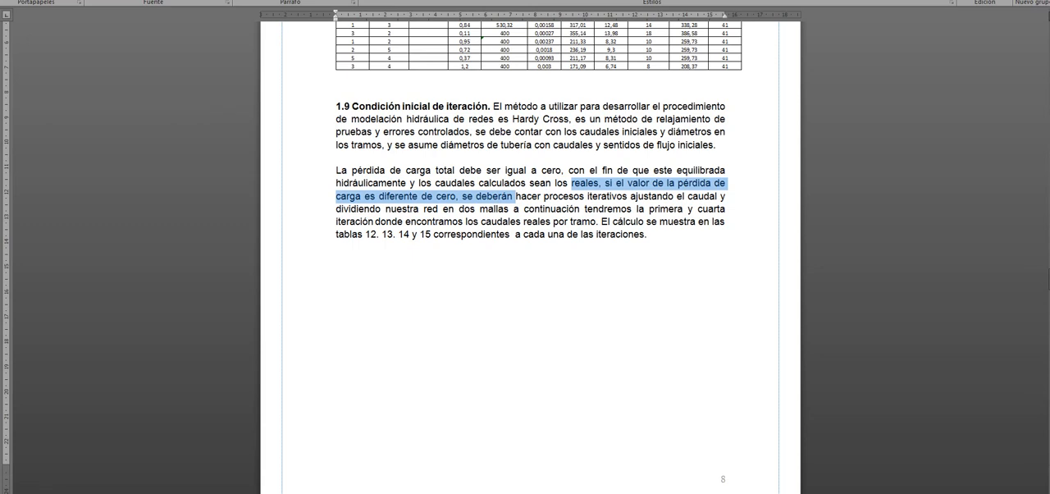
Step: Highlight the section 1.9 passage on iterative processes adjusting the flow and dividing the network into two mallas
click(476, 197)
drag(544, 197, 725, 209)
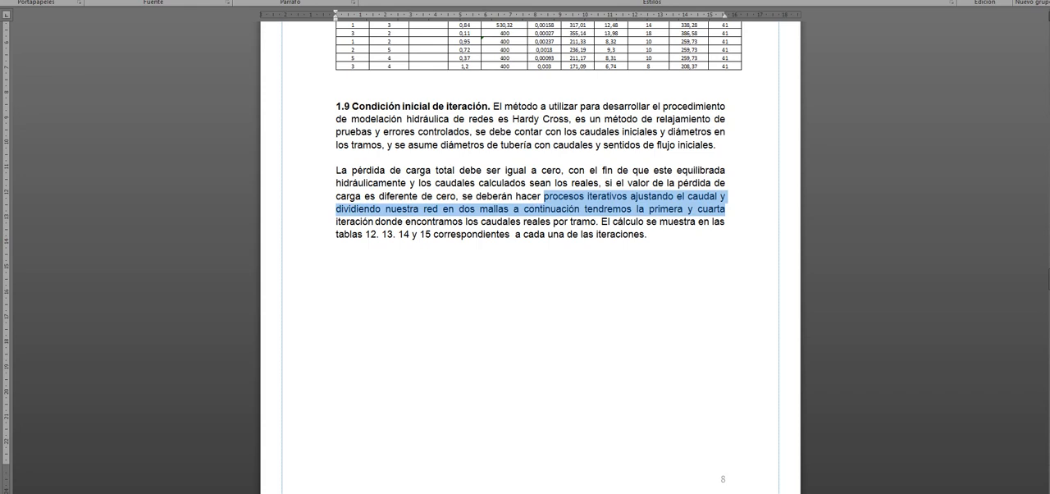
drag(724, 209, 719, 222)
Step: Look over the iteration tables 12, 13, 14 and 15 in the report
scroll(719, 222, down, 7)
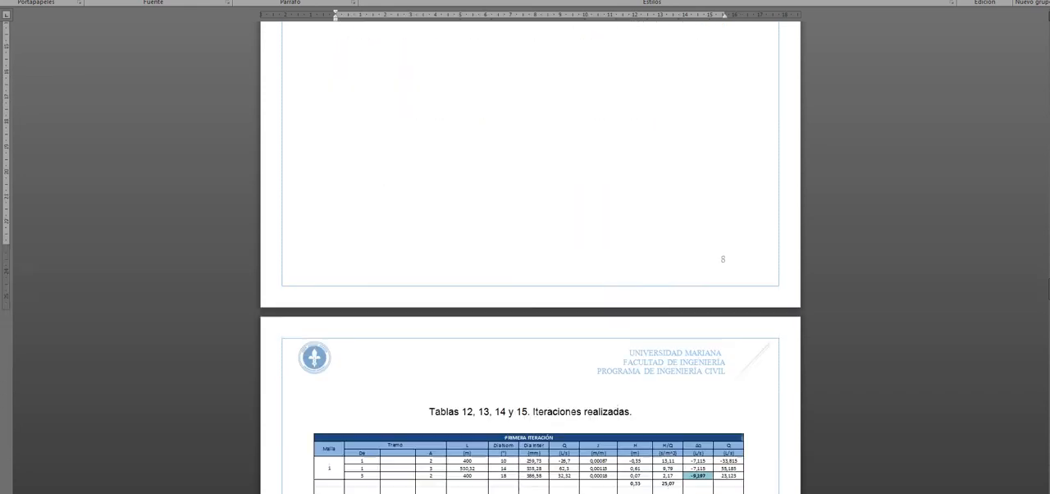
scroll(530, 258, down, 3)
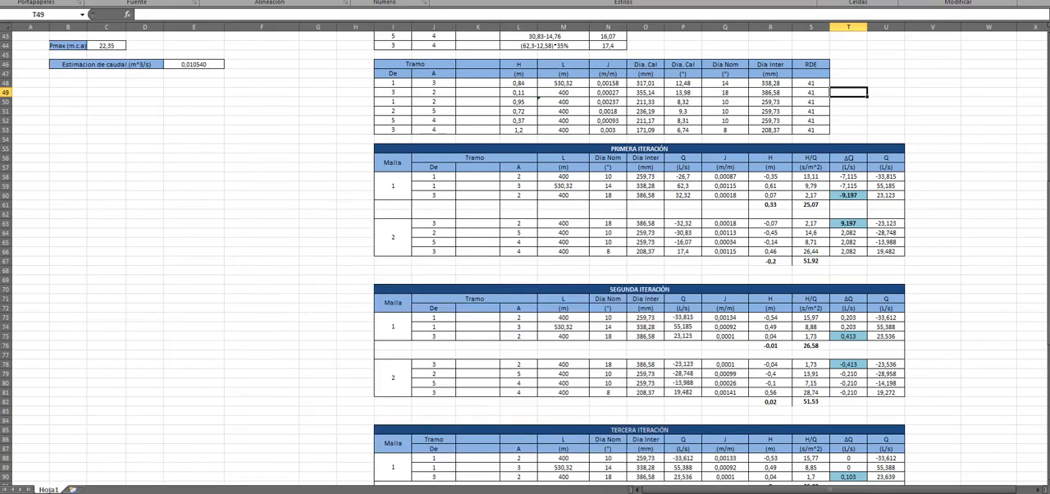
scroll(525, 259, down, 3)
scroll(524, 258, up, 2)
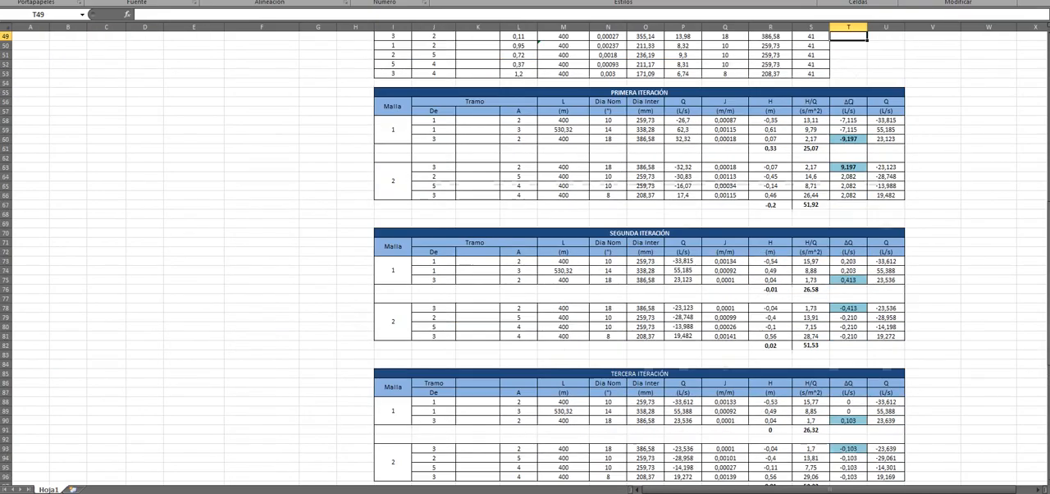
Step: Switch back to the Excel sheet and select the PRIMERA ITERACIÓN table and its separate Malla 1 and Malla 2 rows
drag(639, 92, 902, 195)
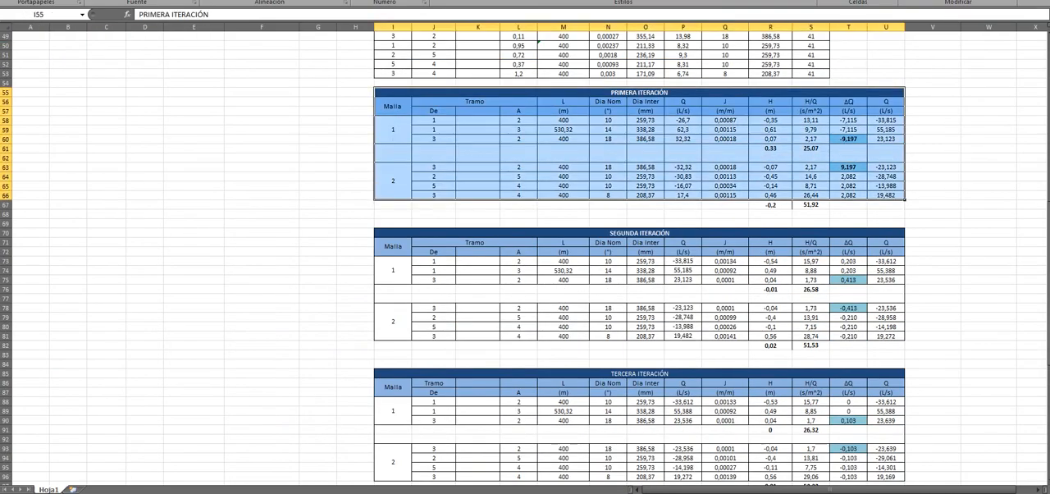
click(393, 130)
drag(393, 130, 848, 135)
drag(393, 180, 887, 195)
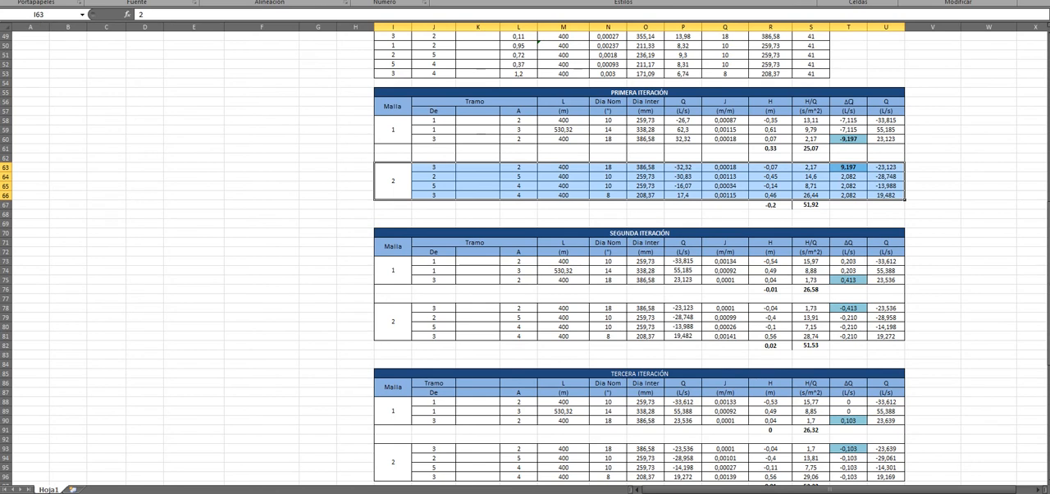
drag(392, 130, 887, 136)
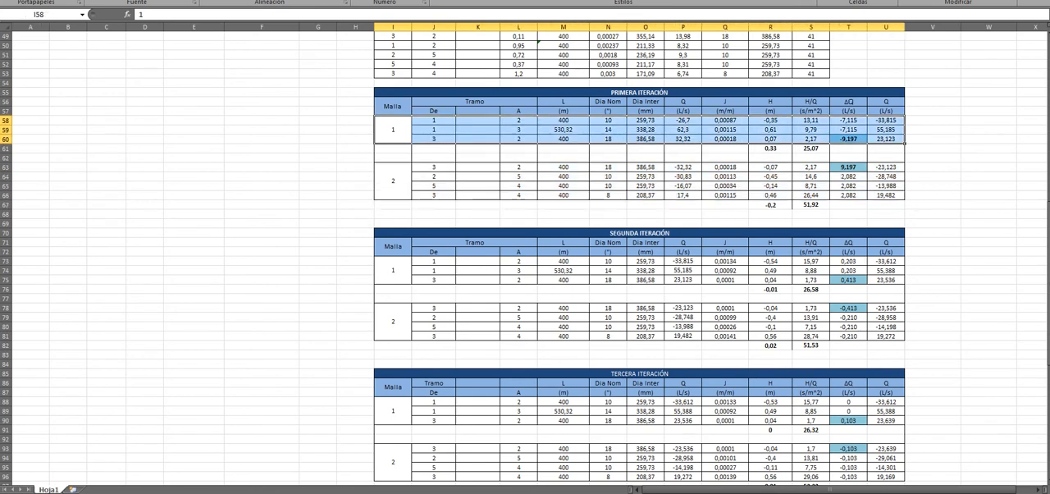
click(933, 139)
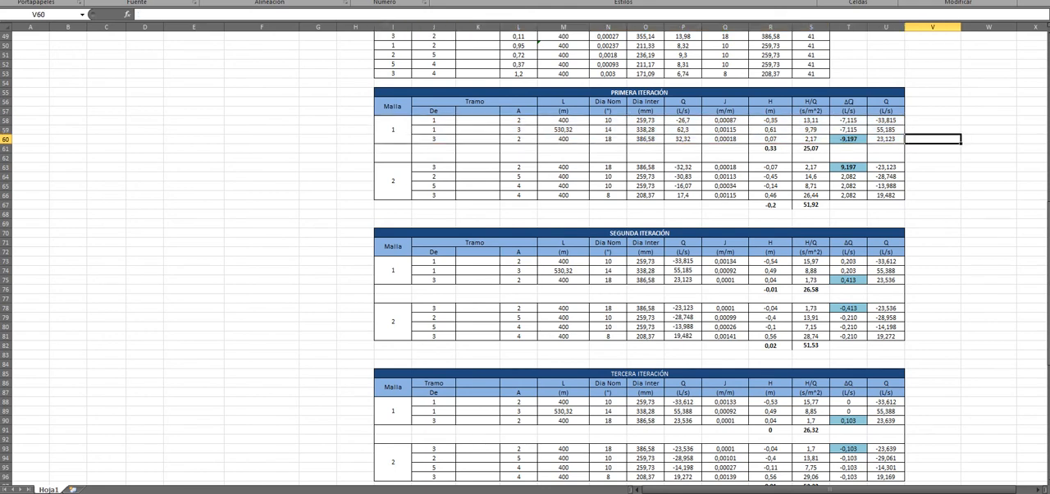
Step: Point out the ΔQ column of PRIMERA ITERACIÓN and inspect its Malla 2 formula in T66
scroll(525, 259, down, 3)
scroll(525, 259, up, 2)
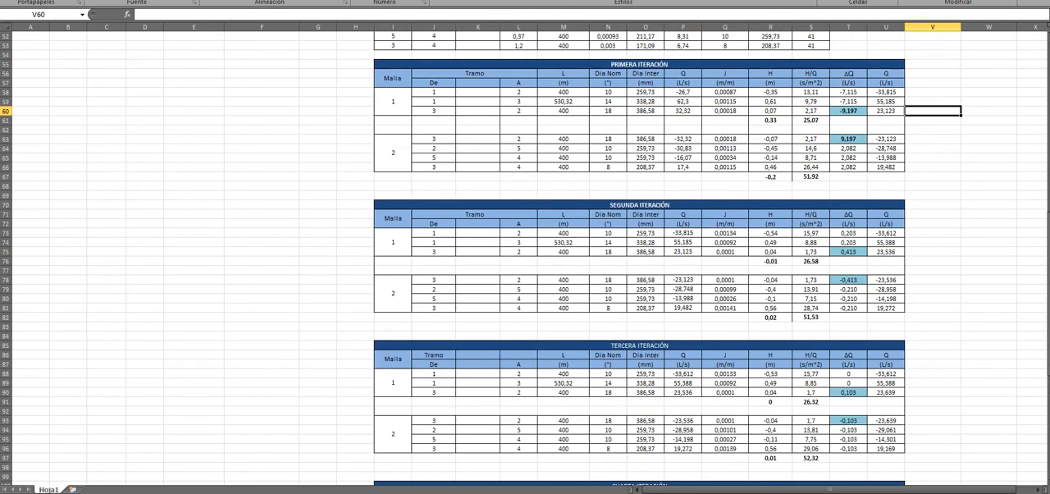
click(848, 82)
click(848, 74)
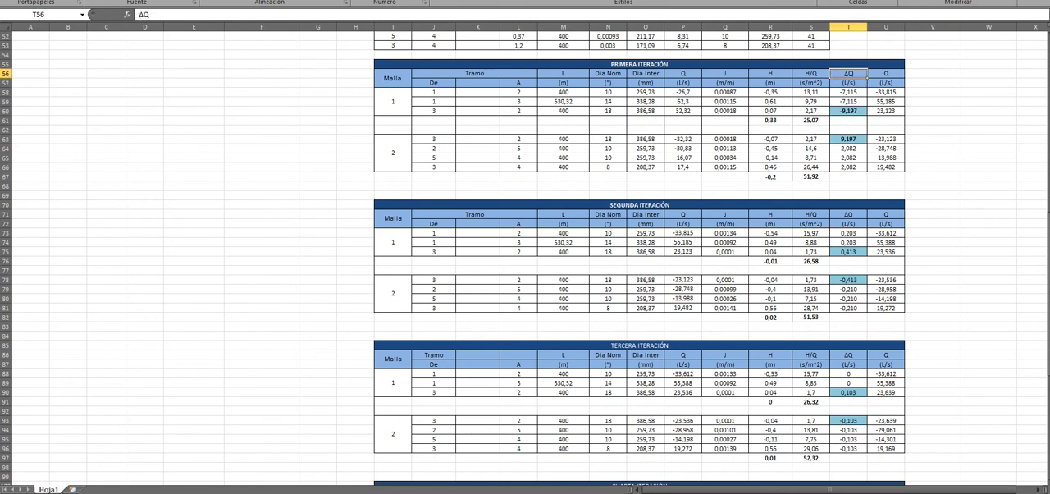
click(848, 168)
Step: Inspect the ΔQ formula for Malla 2 of SEGUNDA ITERACIÓN in T81
scroll(525, 259, down, 5)
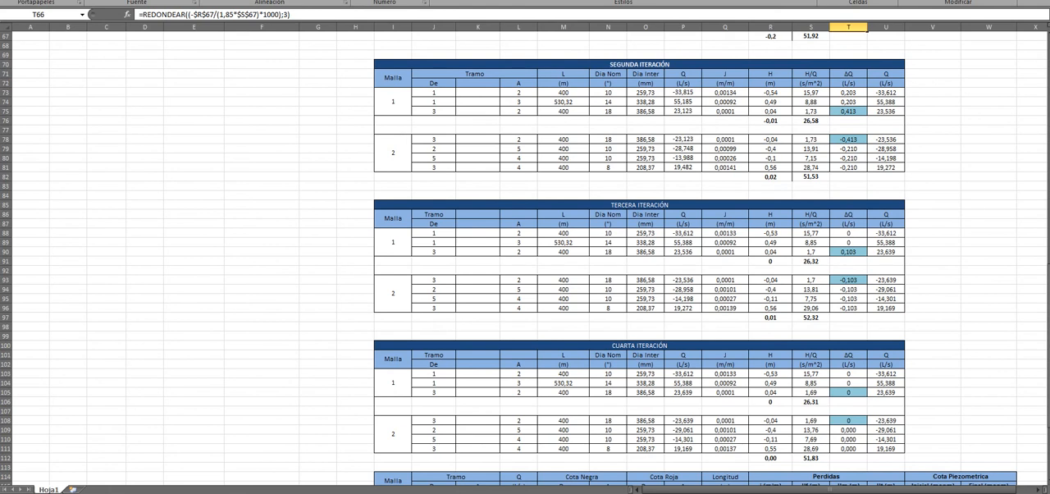
scroll(525, 259, up, 2)
scroll(525, 259, down, 2)
click(848, 167)
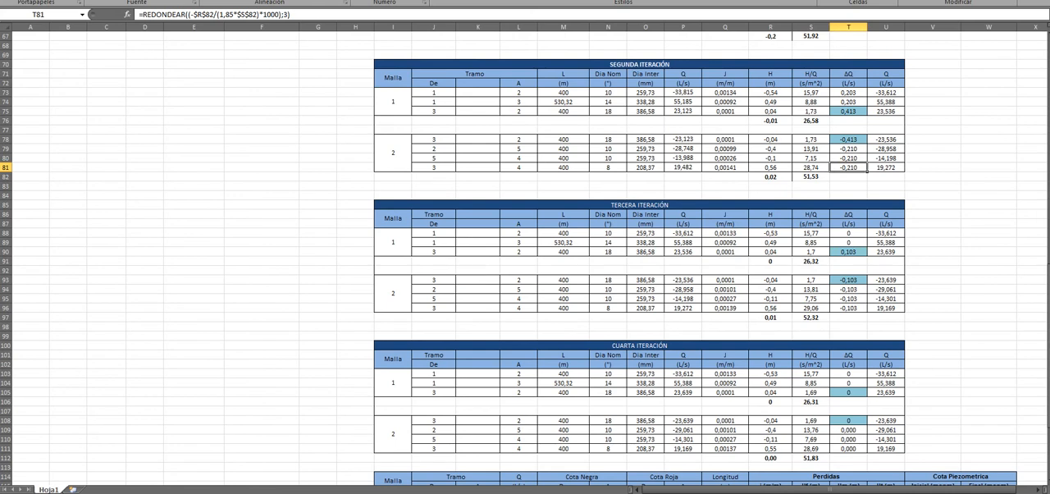
Step: Select the whole TERCERA ITERACIÓN table, I85:U96, and look over the neighbouring iterations
drag(591, 205, 623, 309)
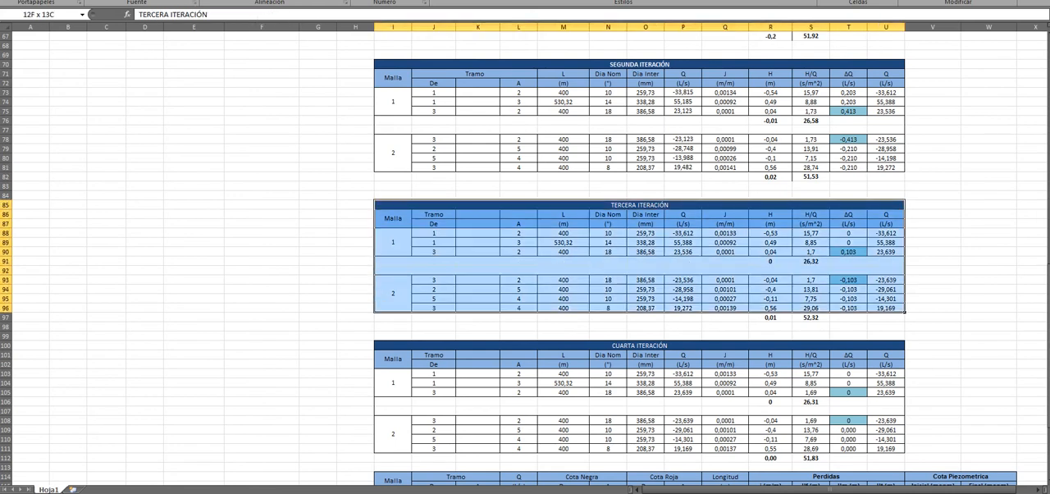
scroll(623, 308, up, 4)
scroll(623, 308, down, 1)
Step: Compare the first two iterations by selecting their tables and rechecking the ΔQ formula in T66
scroll(623, 309, up, 2)
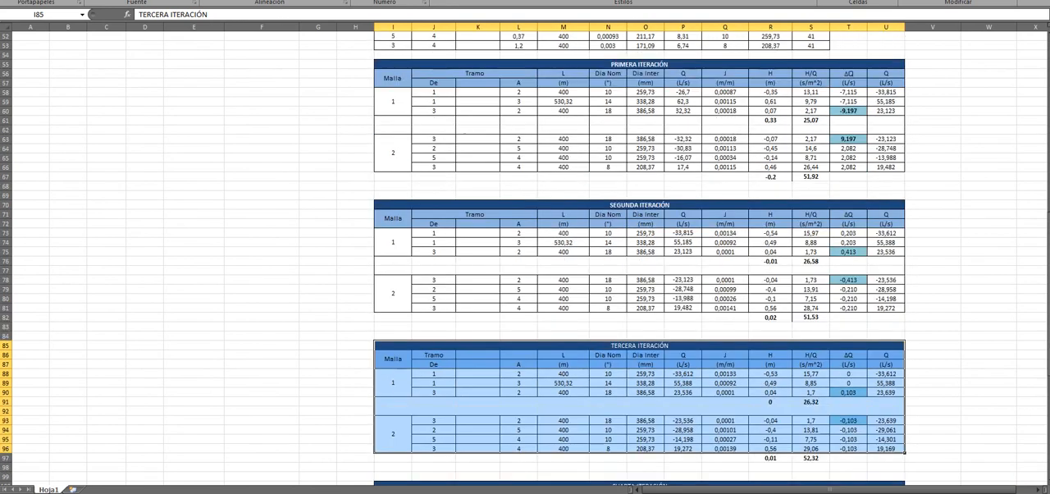
drag(607, 64, 620, 167)
click(848, 168)
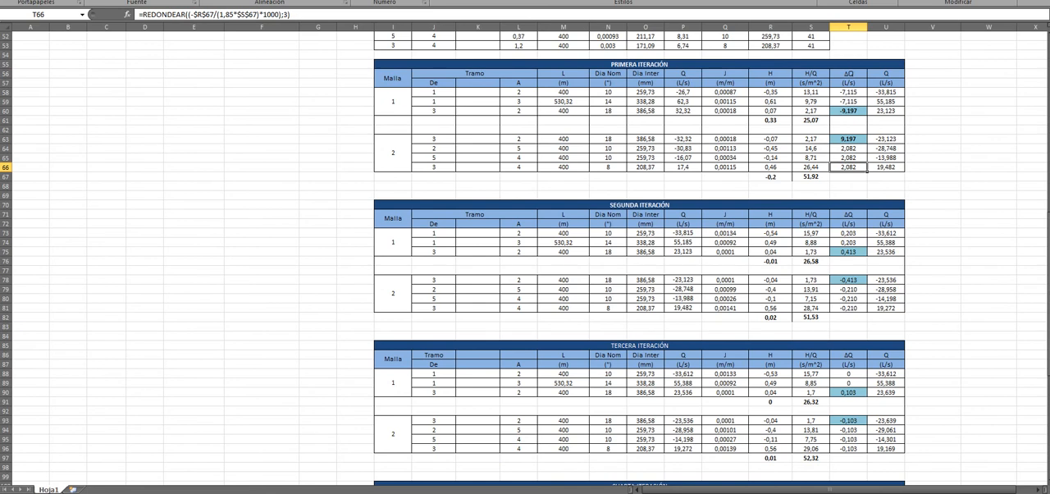
drag(623, 204, 624, 309)
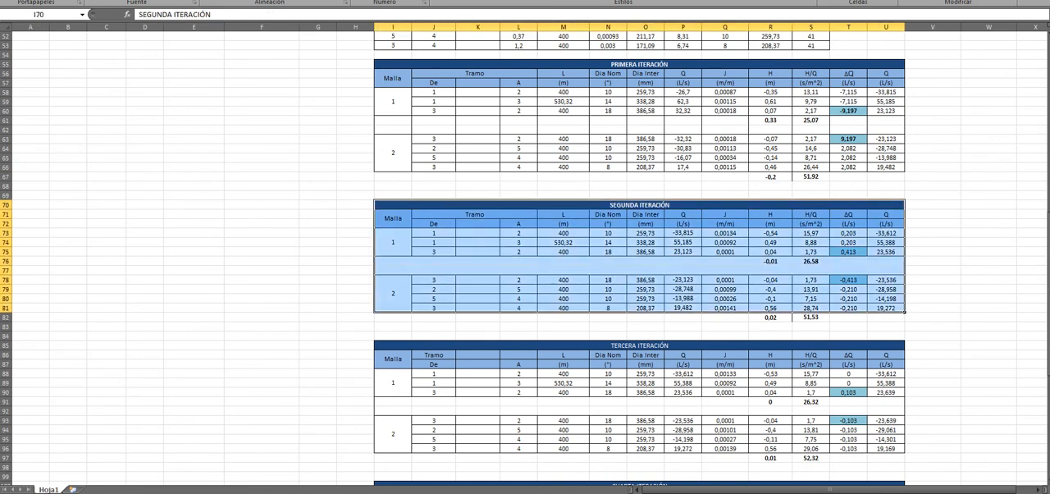
Step: Recheck the ΔQ formula of SEGUNDA ITERACIÓN in T81, and select the TERCERA ITERACIÓN table, I85:U96
click(848, 308)
scroll(848, 307, down, 2)
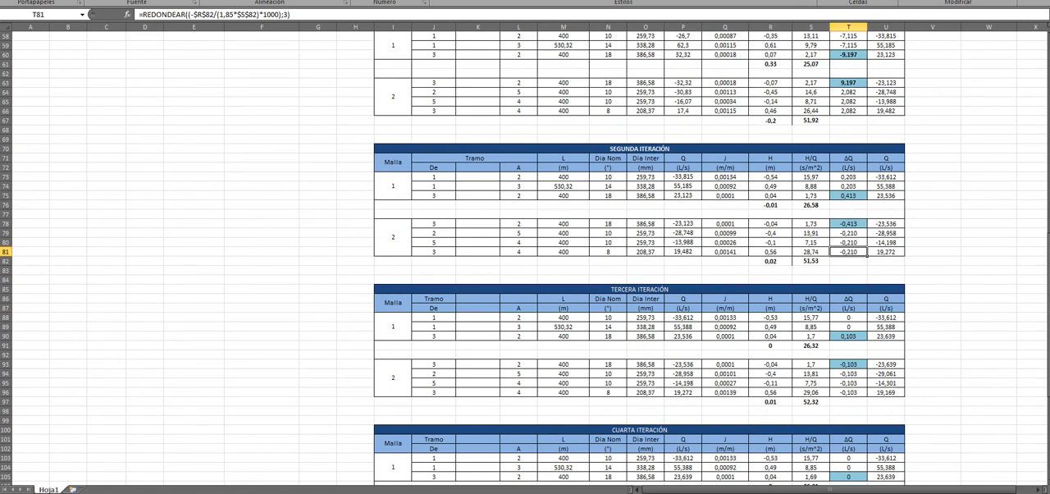
scroll(525, 259, down, 2)
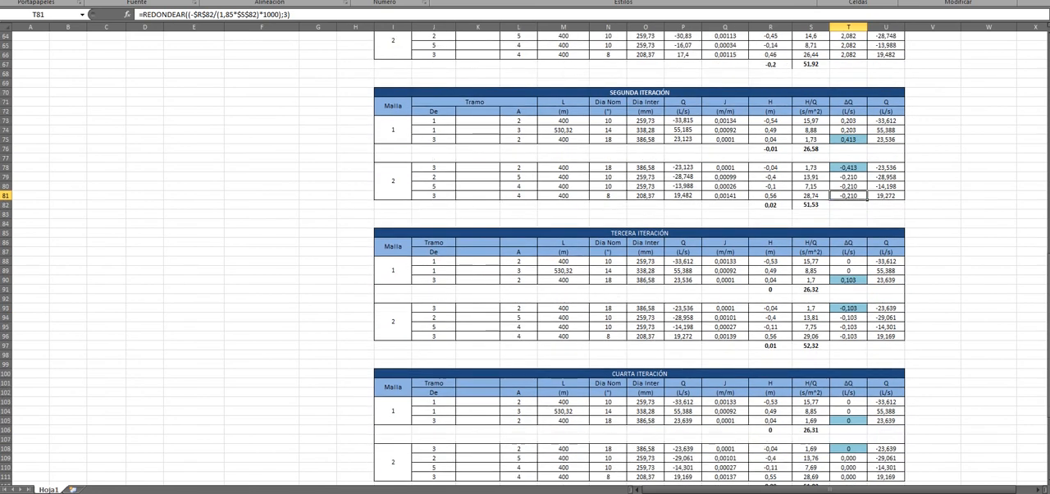
scroll(524, 260, down, 1)
drag(640, 206, 640, 307)
scroll(525, 259, down, 6)
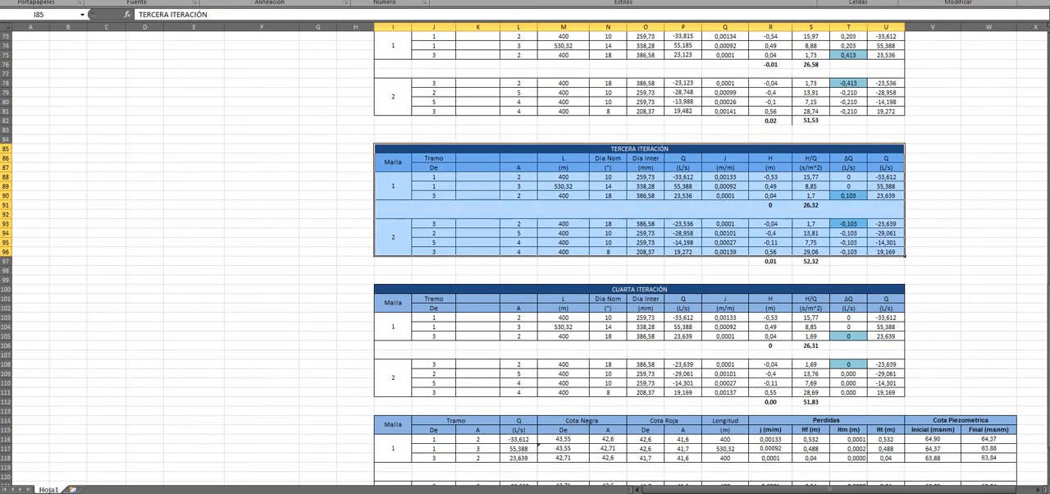
Step: Highlight the CUARTA ITERACIÓN table, I100:U111, and inspect its Malla 2 ΔQ formula in T111
drag(640, 177, 640, 280)
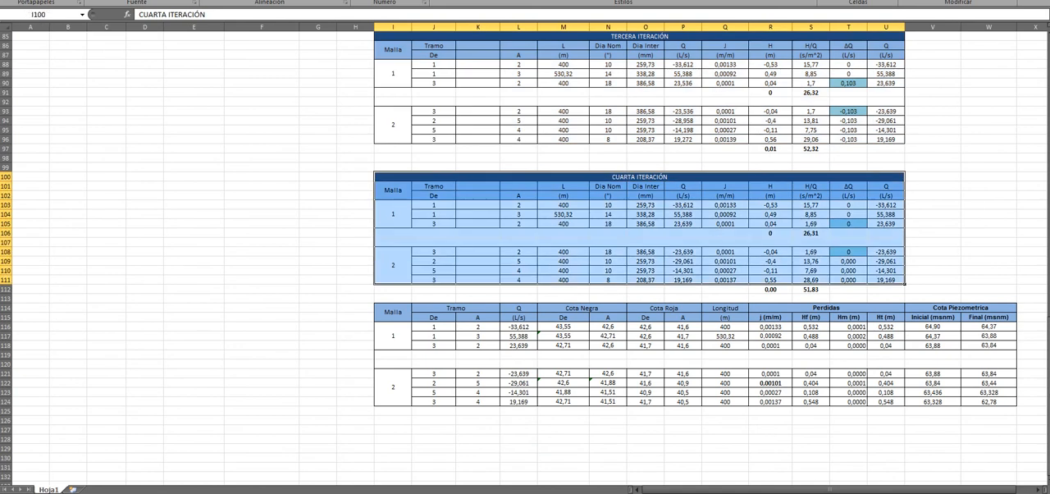
click(848, 270)
click(848, 279)
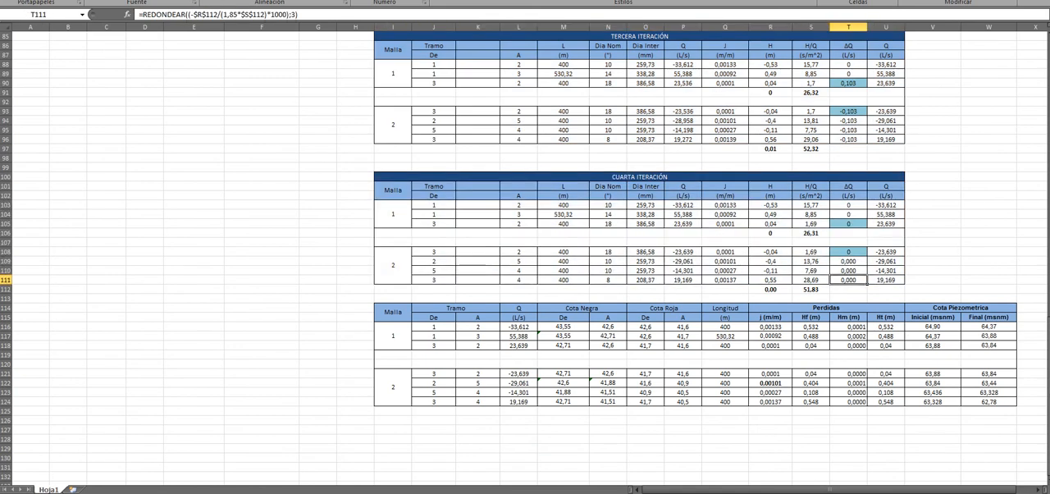
drag(639, 177, 639, 279)
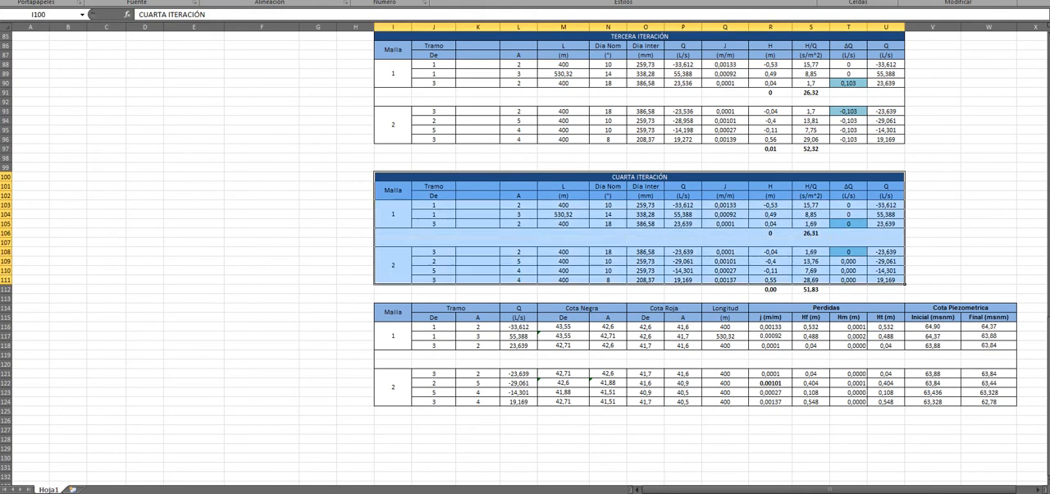
Step: Highlight the Malla 1 block, I114:W118, and the Malla 2 rows, I121:W124, of the final per-section table
scroll(640, 279, down, 2)
scroll(640, 279, down, 1)
drag(392, 227, 993, 261)
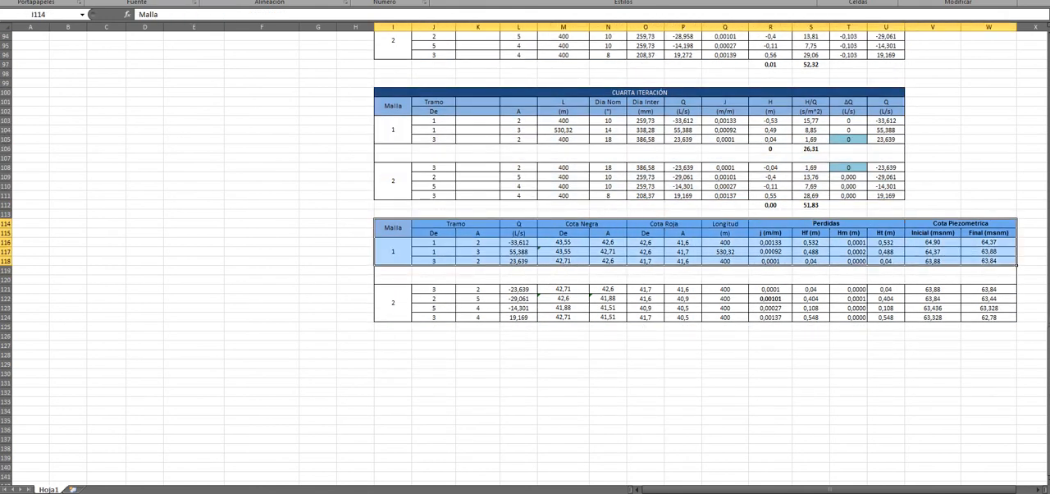
drag(394, 291, 988, 316)
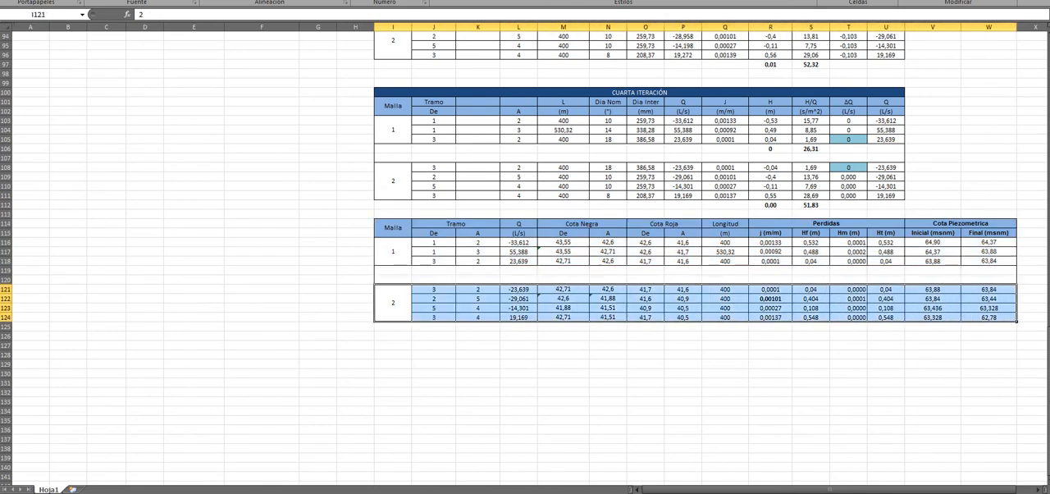
Step: Point out the Cota Negra, Cota Roja and Longitud headings of the final per-section table
click(587, 224)
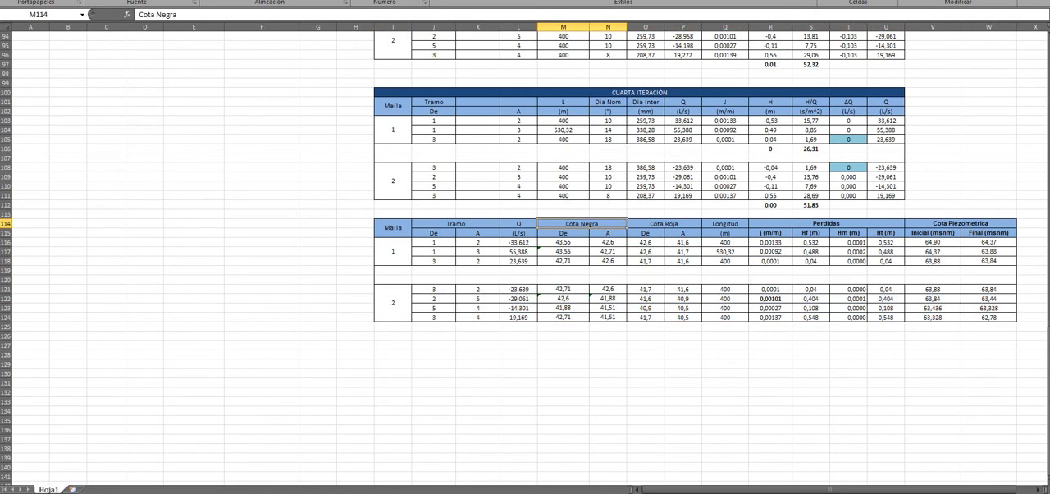
click(564, 233)
click(663, 224)
click(581, 224)
click(664, 224)
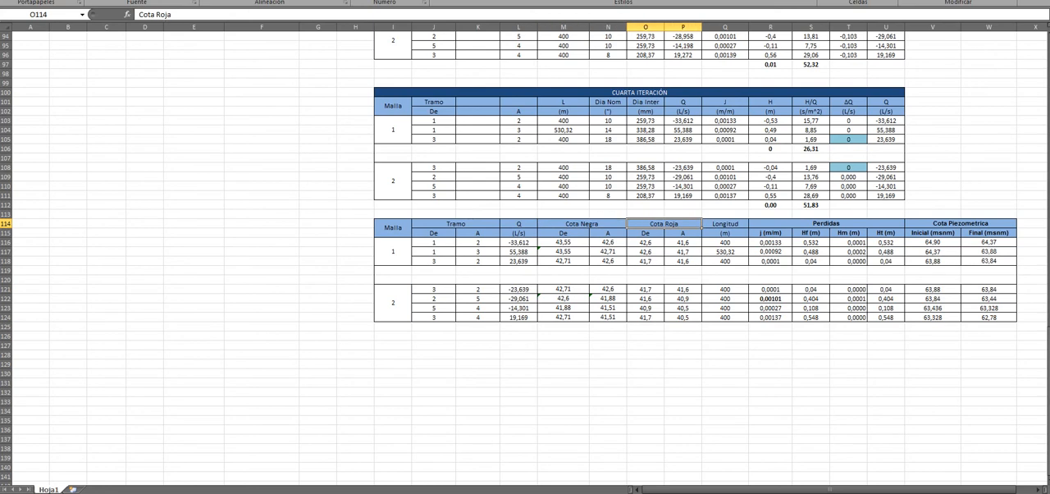
click(725, 224)
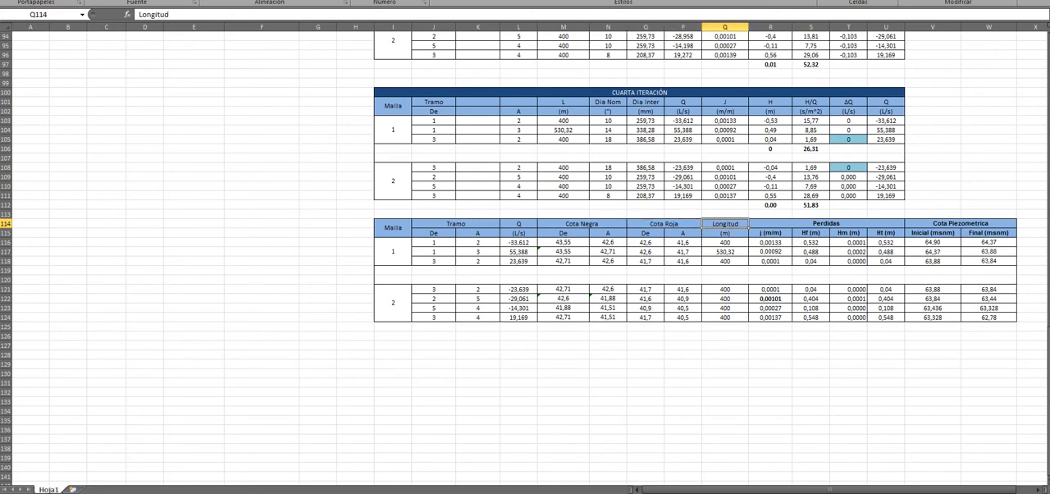
Step: Go through the loss subheadings under Perdidas, from j (m/m) to Hm (m), in row 115
key(Down)
key(Right)
key(Right)
key(Right)
key(Right)
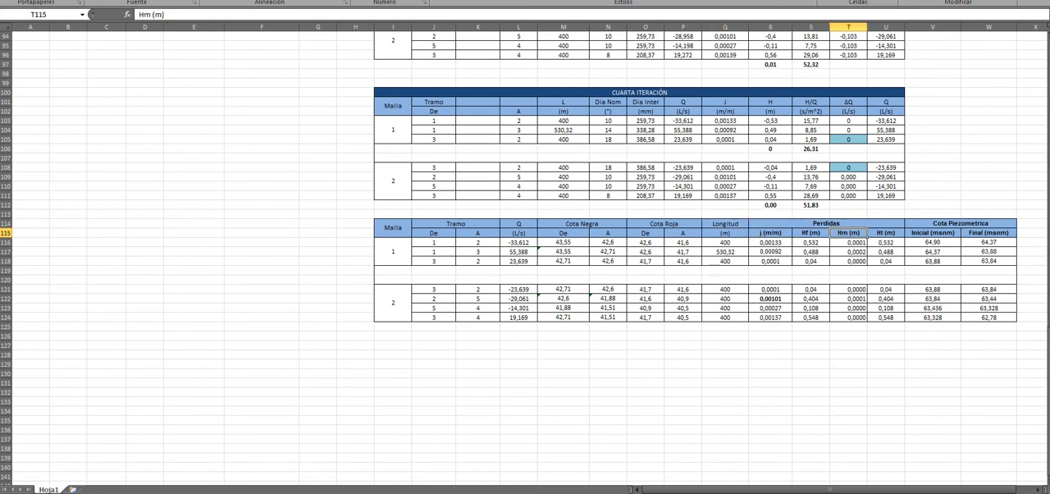
key(Left)
key(Left)
key(Left)
key(Right)
key(Right)
Step: Point out the Cota Piezometrica heading and inspect the initial piezometric level formula in V116
click(960, 223)
click(933, 242)
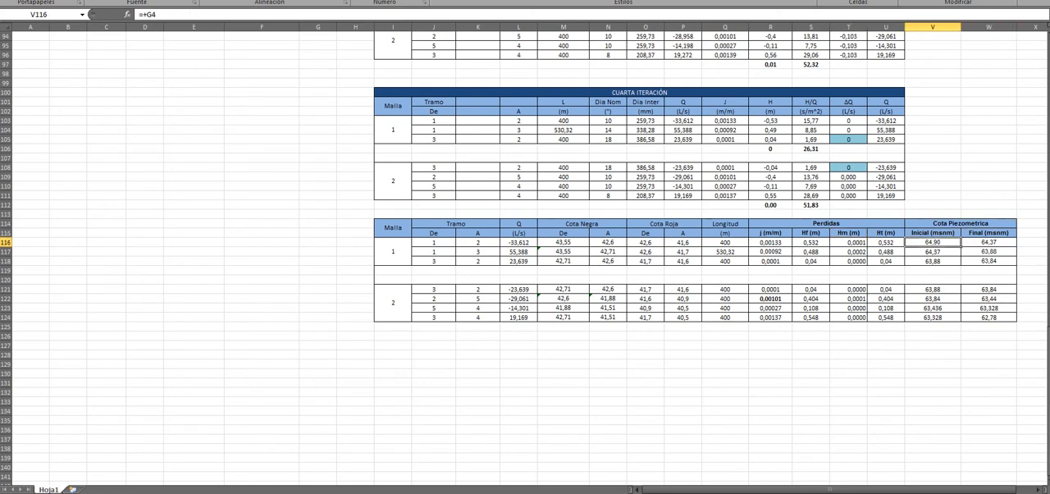
scroll(525, 246, up, 6)
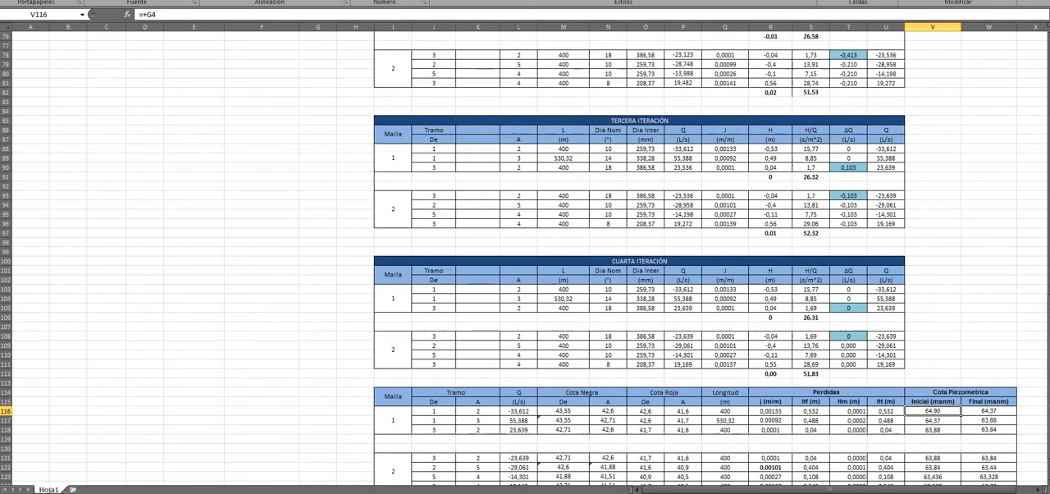
scroll(524, 246, down, 3)
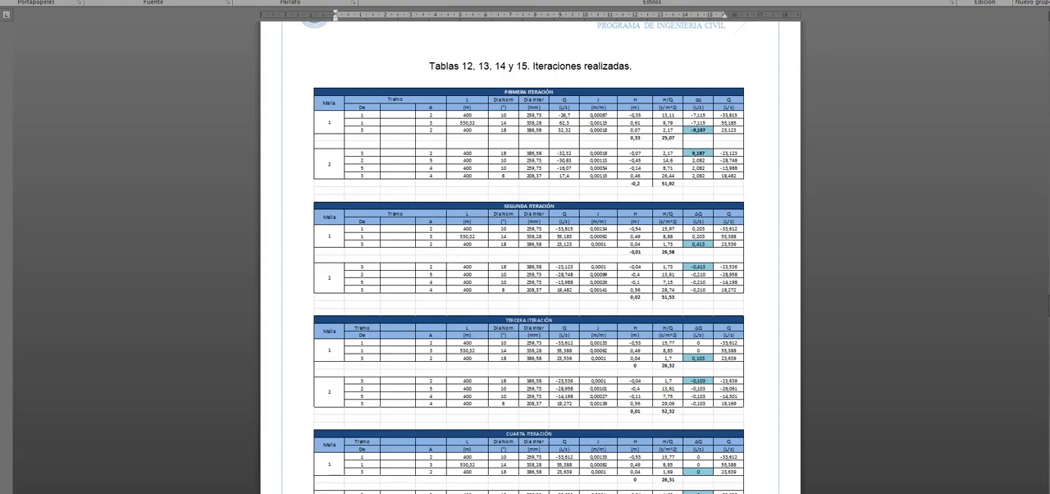
Step: Switch to the Word report and review Tabla 16 and section 2, Desarrollo en Epanet, including Figura 2
scroll(525, 246, down, 5)
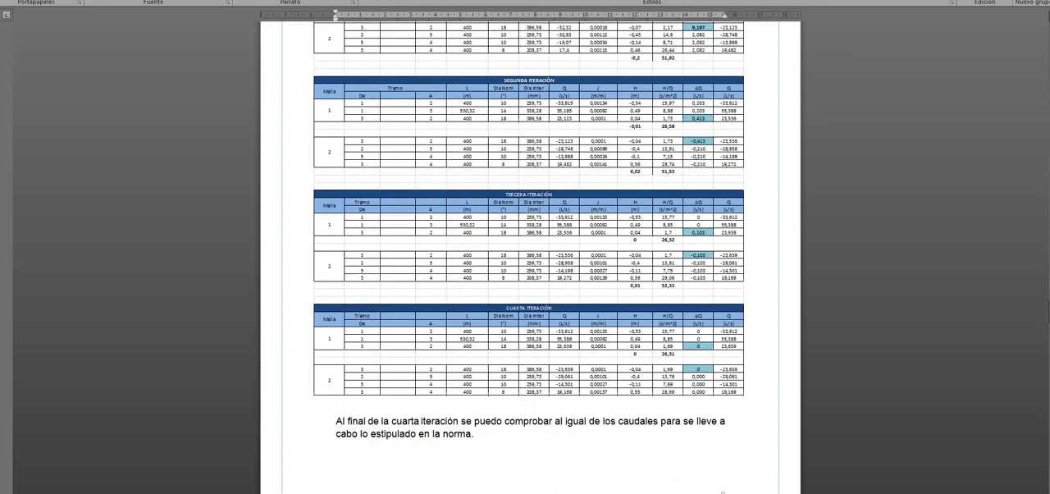
scroll(530, 257, down, 8)
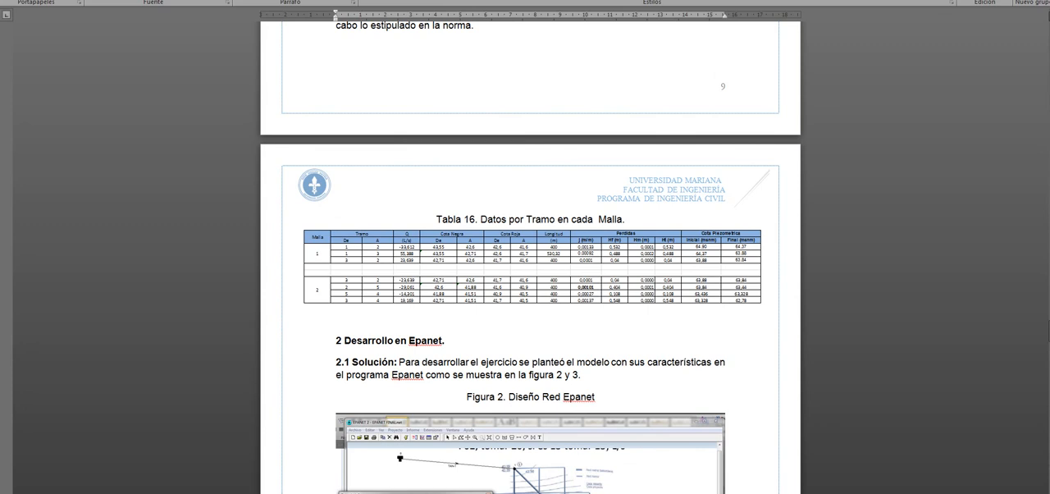
scroll(530, 257, down, 2)
scroll(529, 256, down, 3)
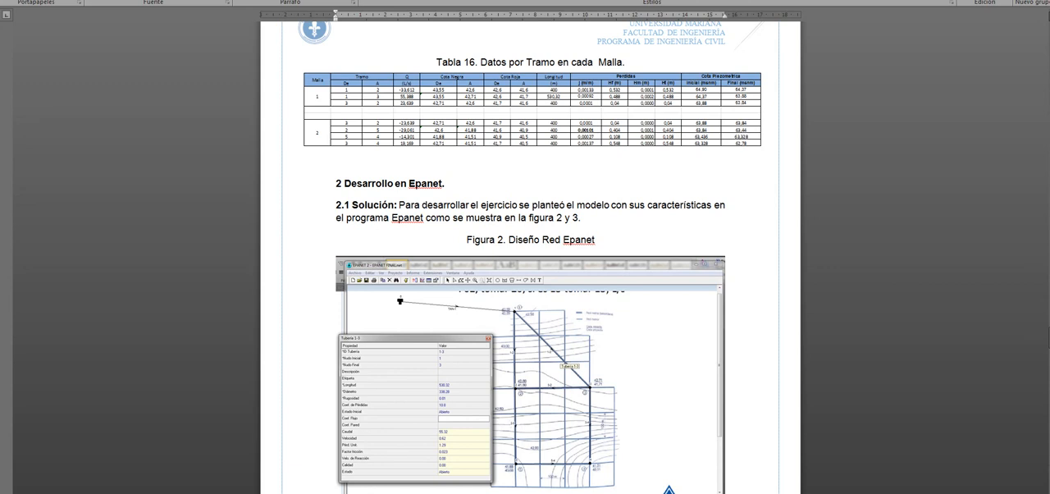
drag(444, 183, 408, 183)
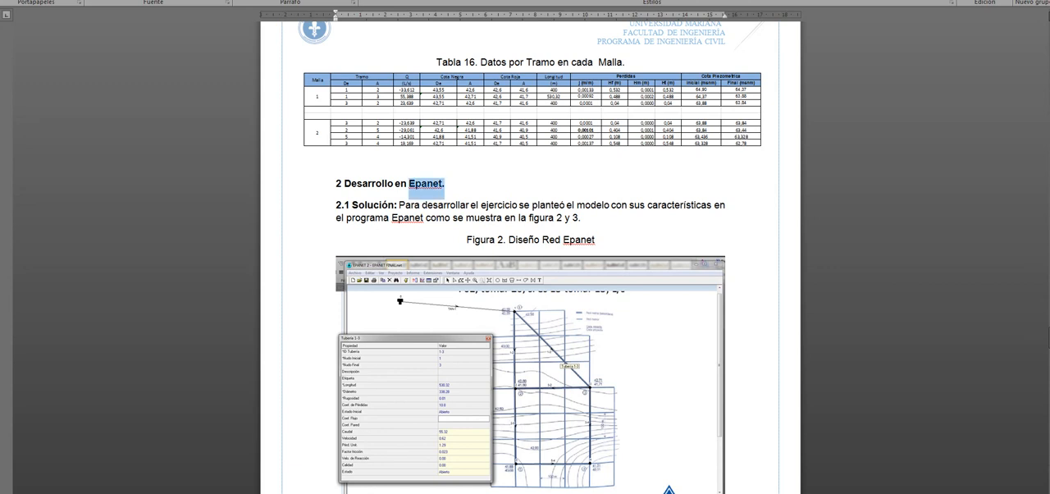
scroll(525, 247, down, 3)
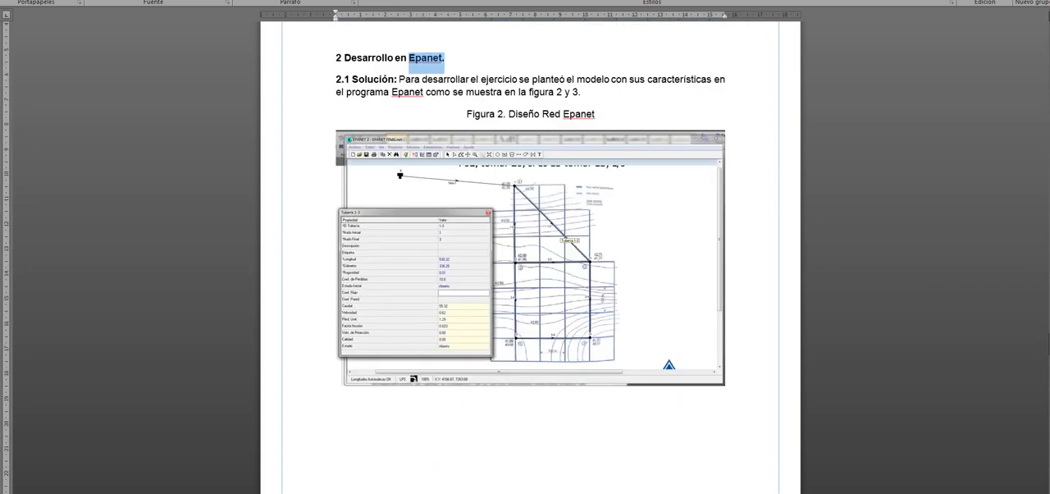
click(467, 114)
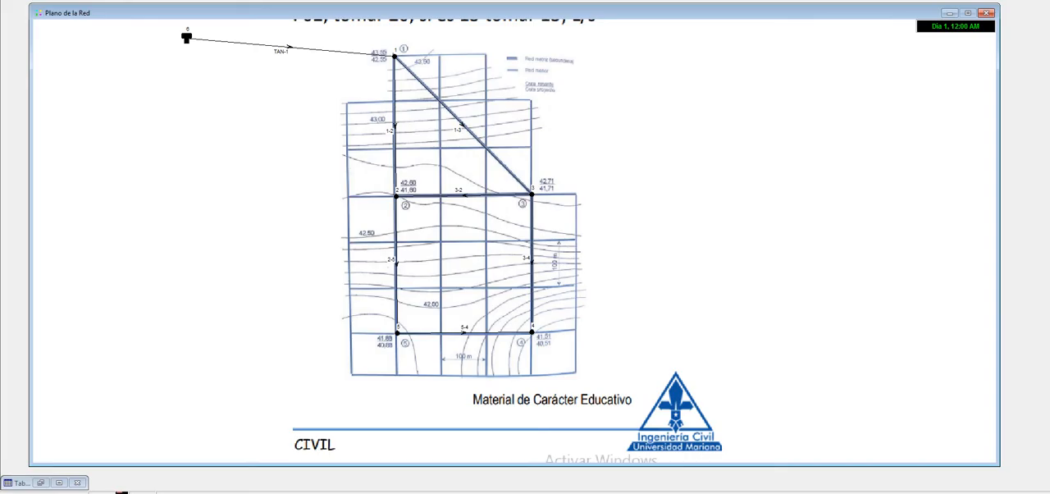
Step: Switch to EPANET, reposition the network map window and hide the map's backdrop image
drag(514, 13, 495, 26)
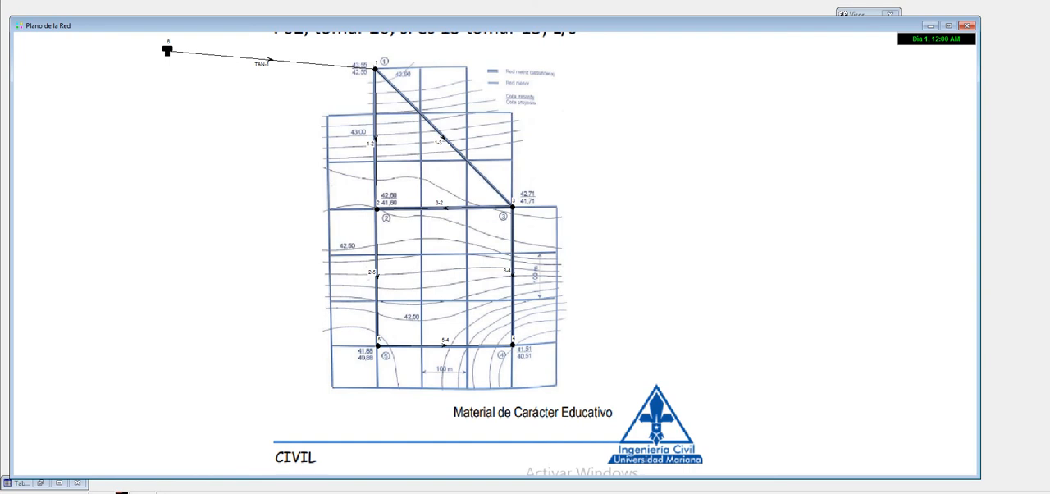
click(91, 0)
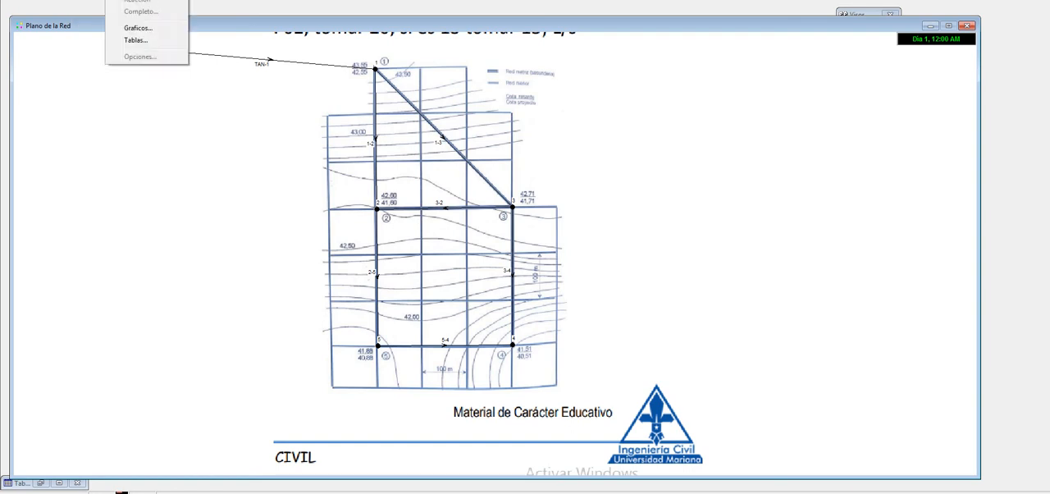
mouse_move(64, 0)
mouse_move(99, 0)
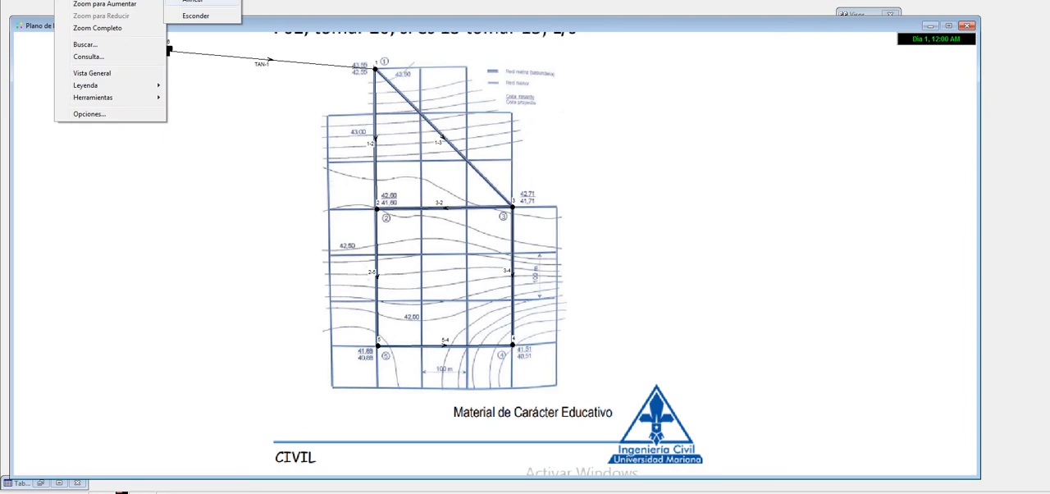
click(196, 15)
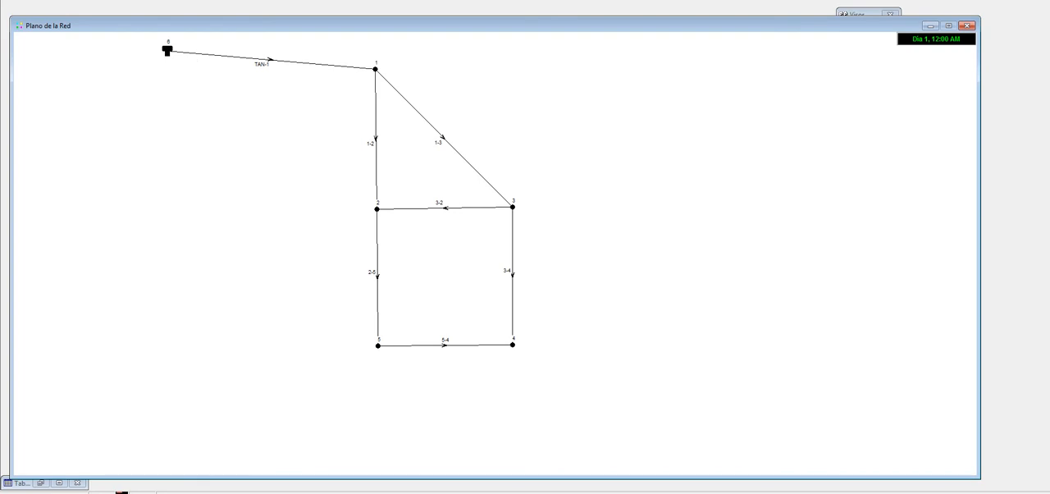
Step: Inspect the length, diameter, roughness and loss coefficient of pipe TAN-1, and close its properties
double_click(270, 60)
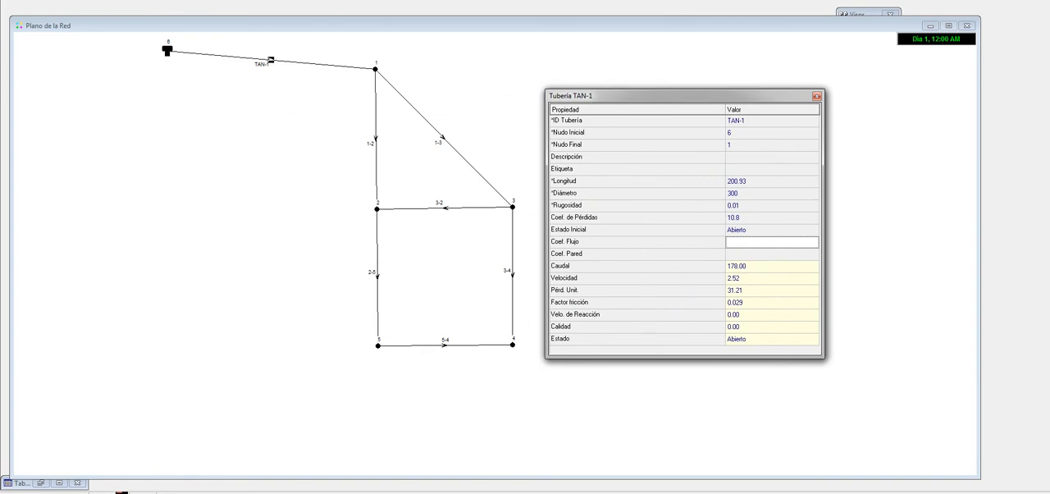
click(762, 181)
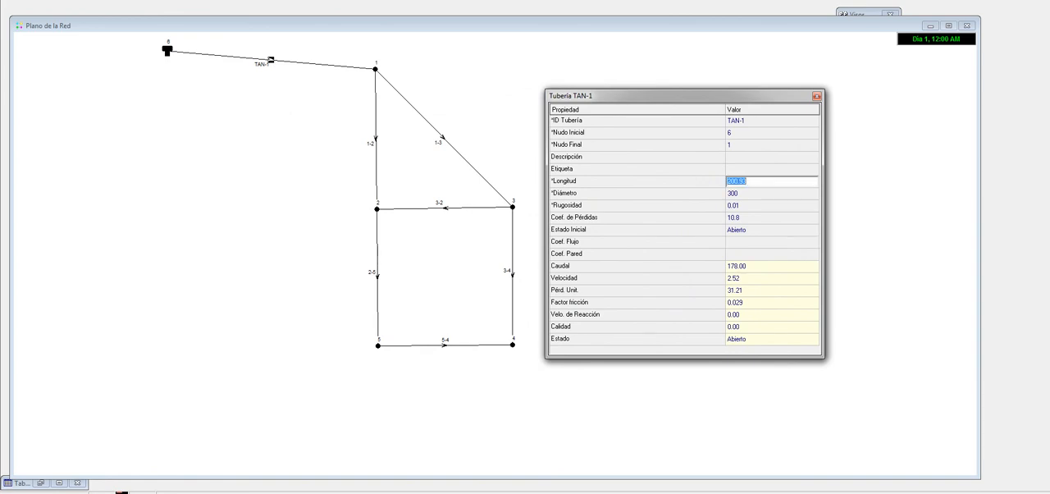
click(748, 181)
click(763, 193)
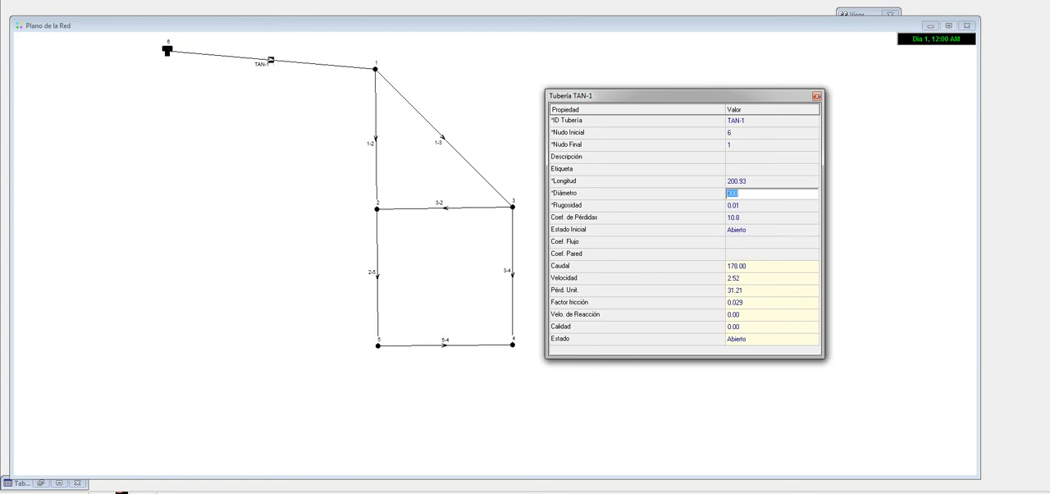
click(762, 205)
click(763, 217)
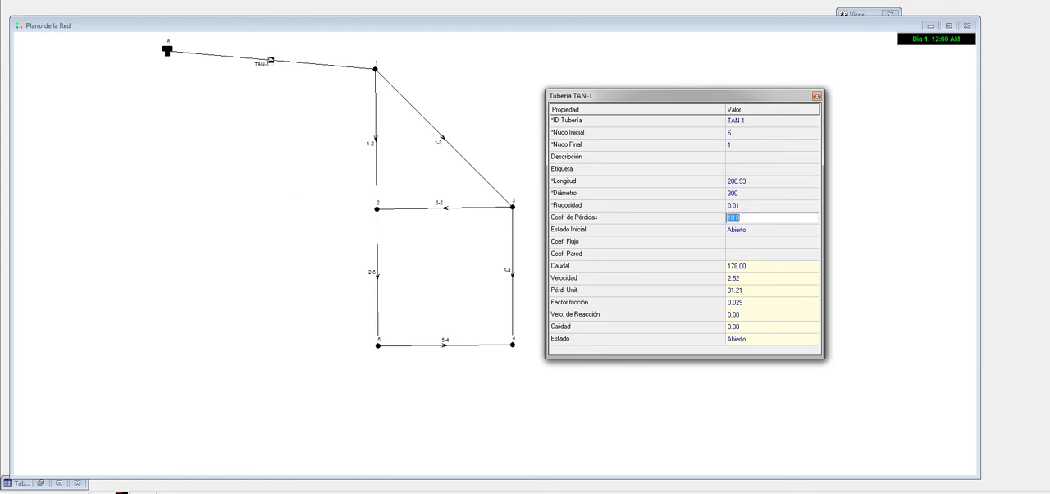
click(816, 96)
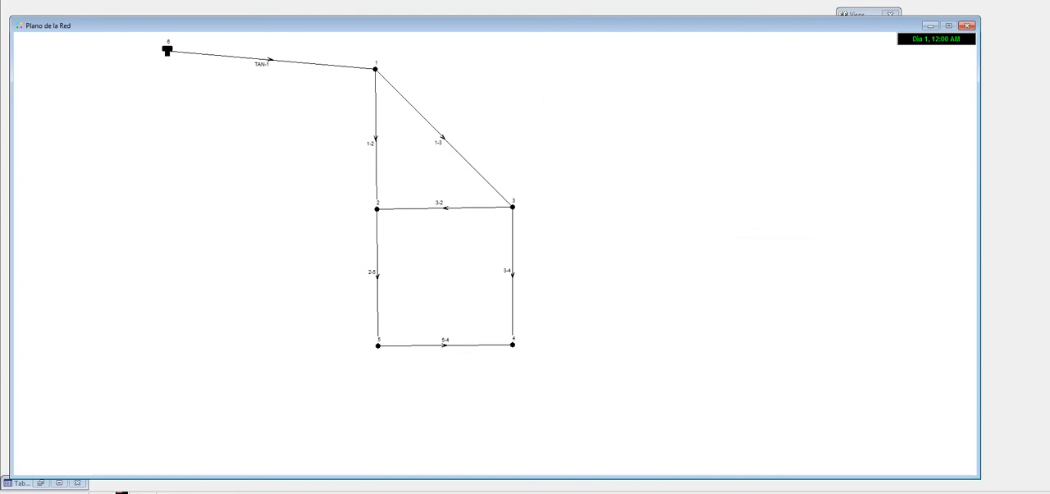
Step: Open the properties of pipe 1-2 and examine its length and diameter
double_click(376, 139)
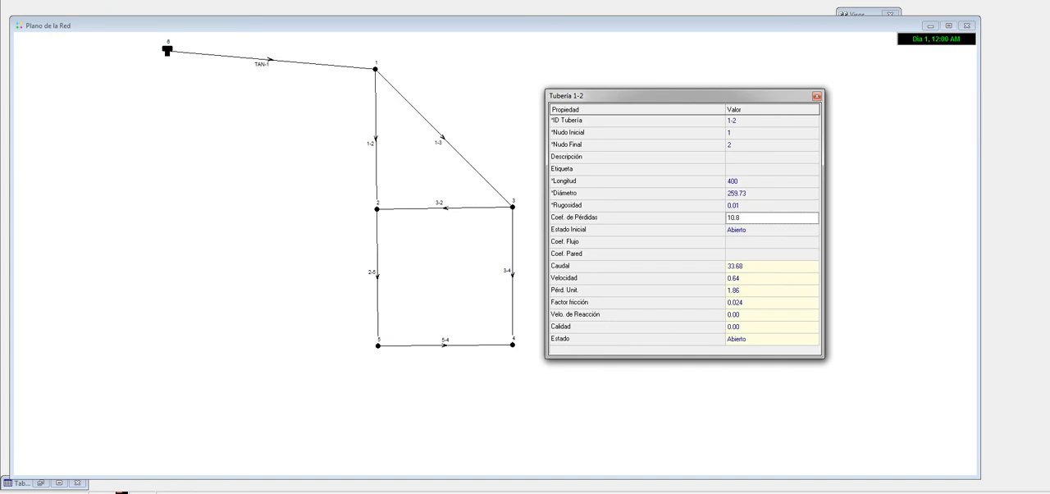
click(771, 181)
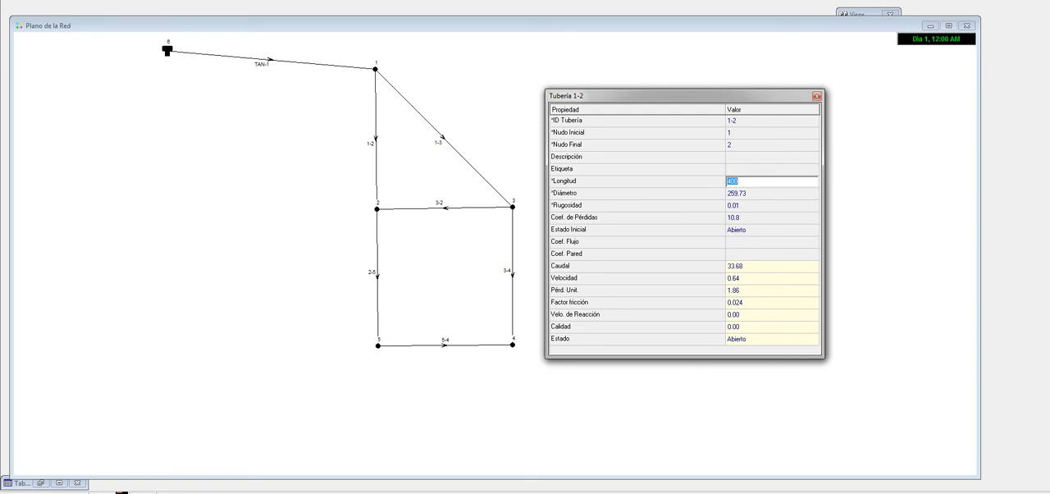
click(771, 194)
click(771, 194)
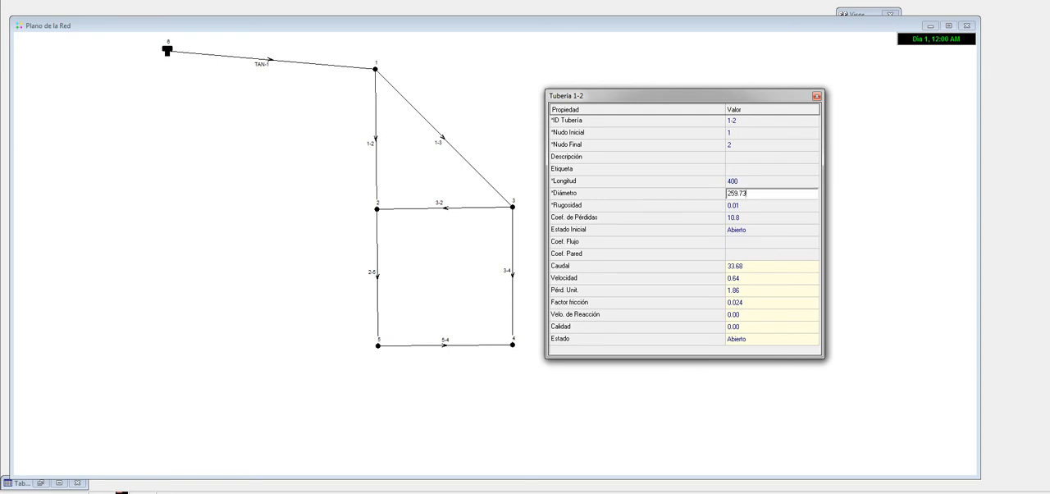
Step: Switch to the Excel workbook and look up the internal diameter of tramo 1-2 in the pipe diameter table
key(alt+Tab)
scroll(525, 259, up, 5)
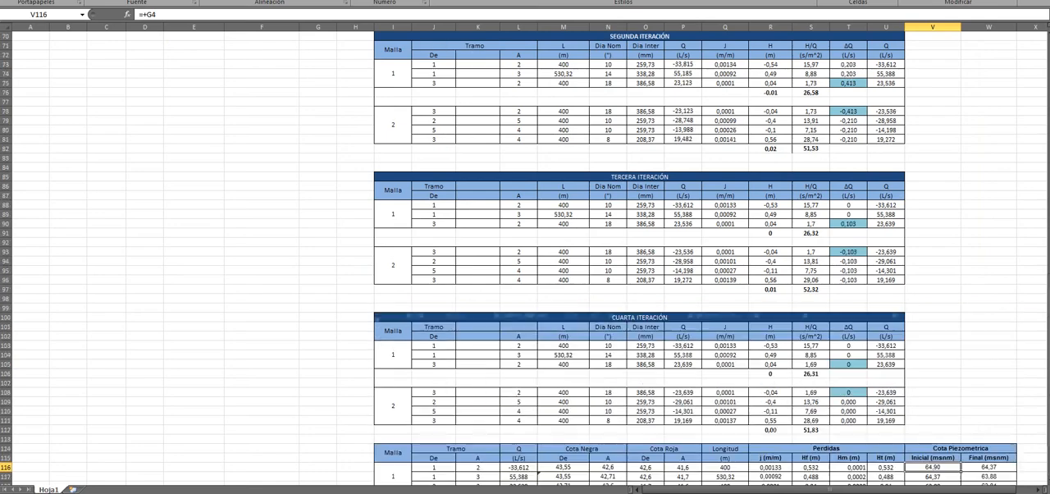
scroll(525, 259, up, 5)
scroll(525, 258, down, 10)
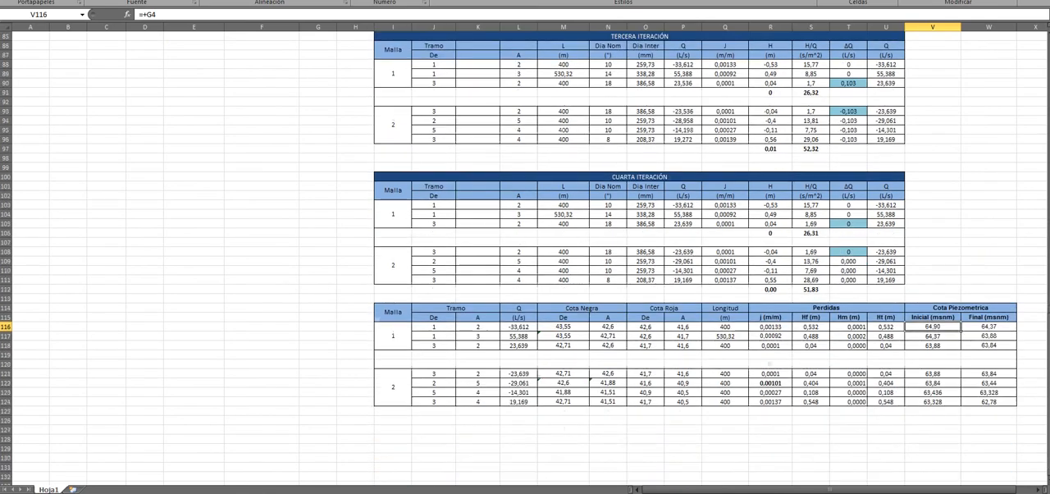
scroll(525, 258, down, 4)
scroll(525, 258, up, 17)
scroll(525, 259, up, 3)
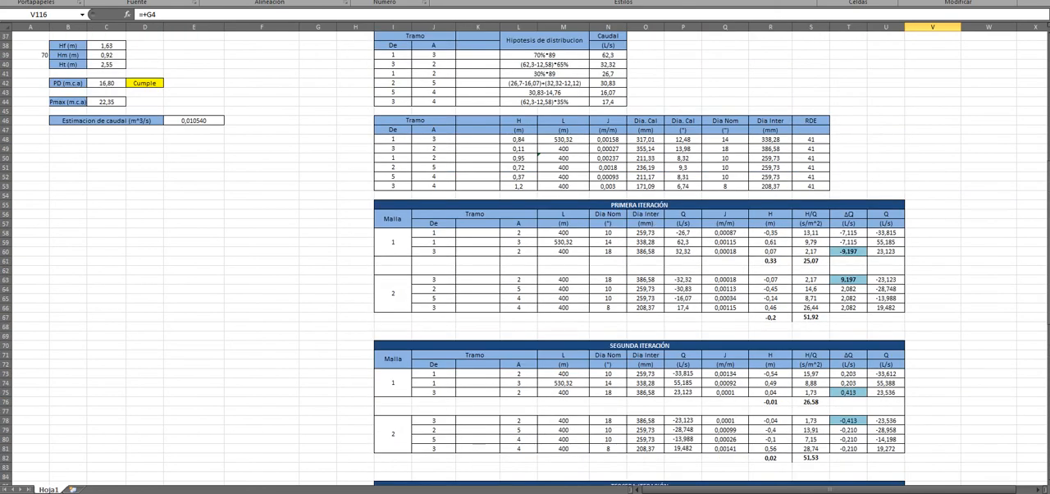
drag(394, 157, 825, 160)
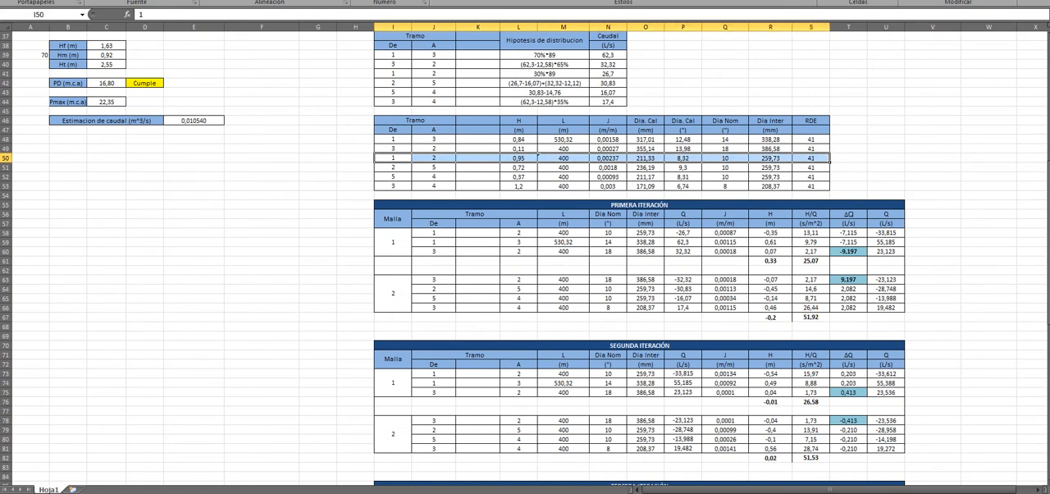
click(770, 158)
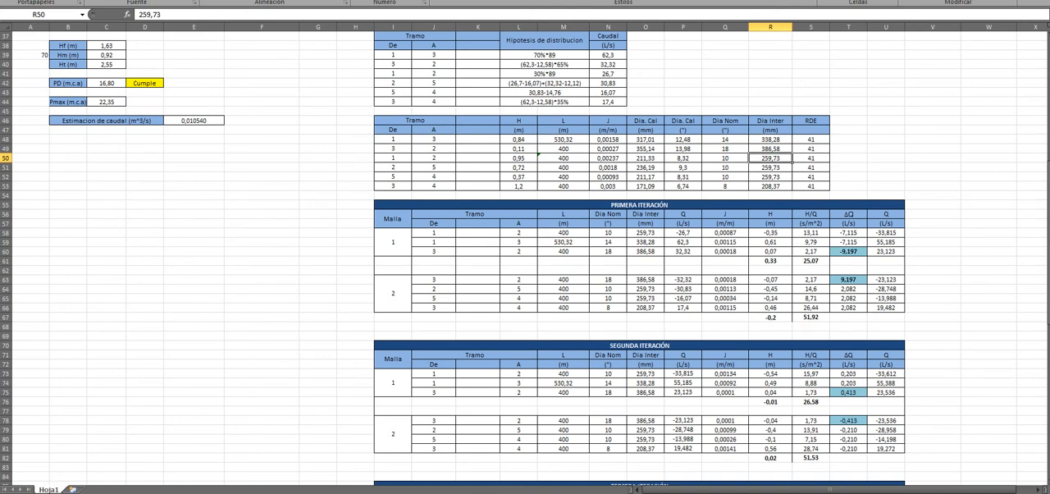
Step: Switch to EPANET, examine the roughness and loss coefficient of pipe 1-2, and view and close the properties of pipe 3-2
click(356, 493)
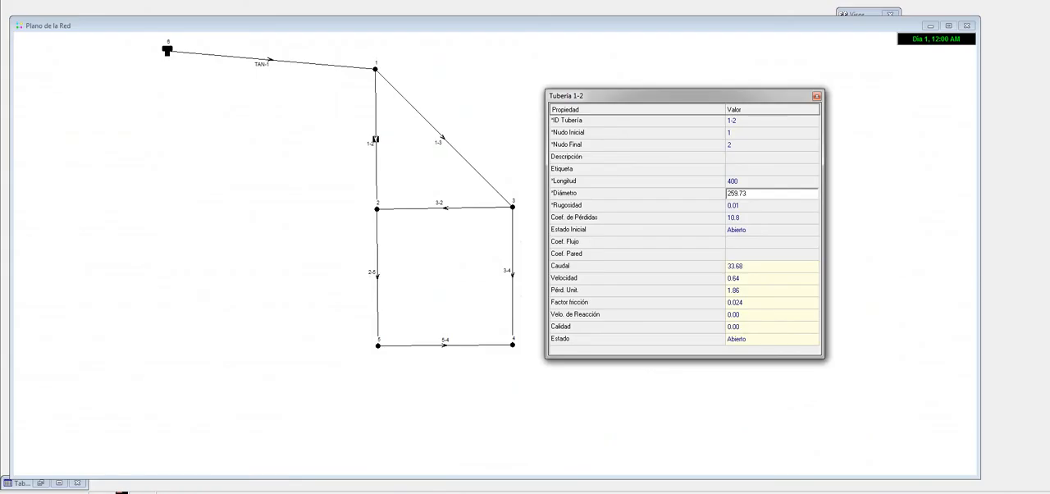
key(Return)
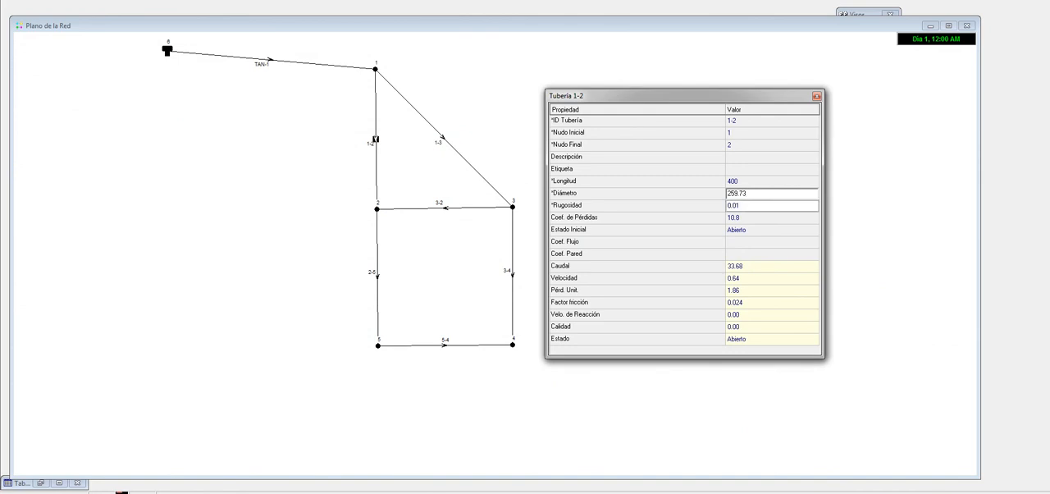
key(Return)
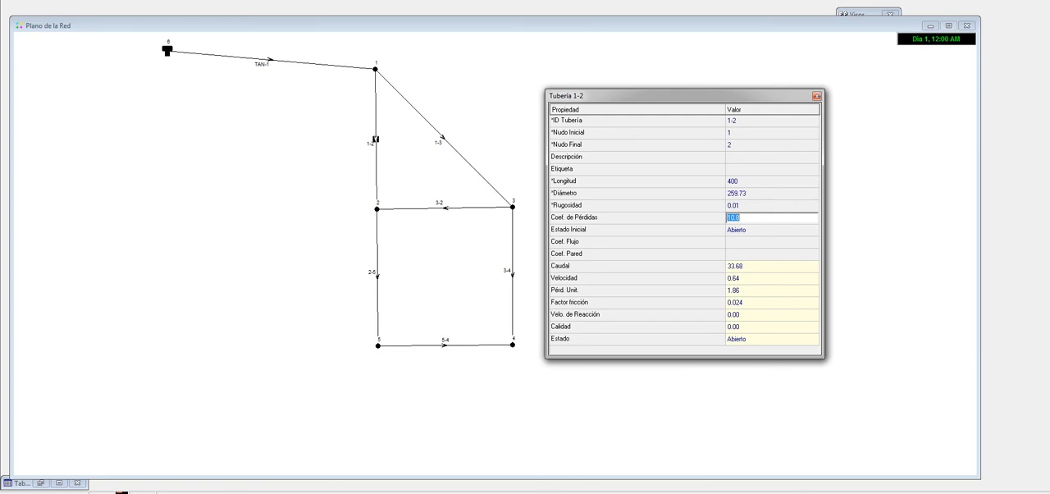
click(816, 95)
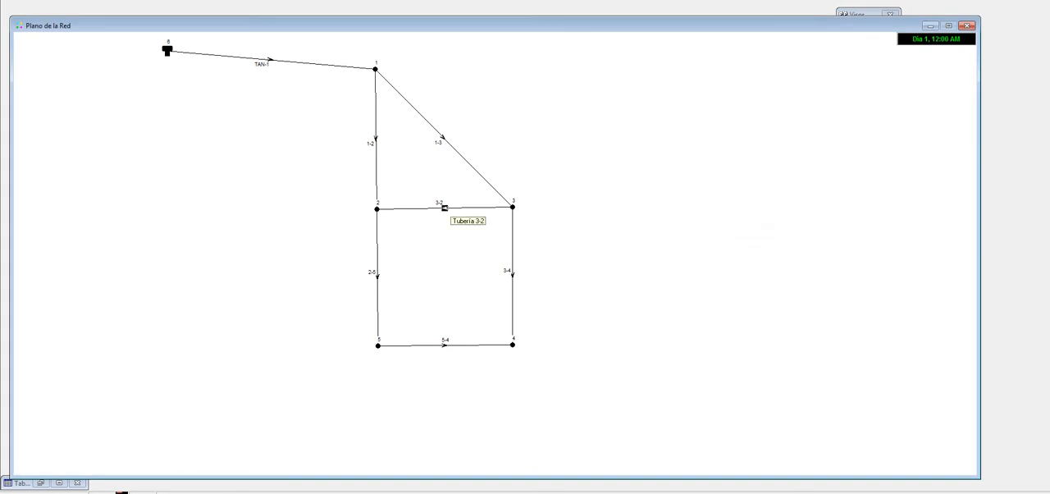
double_click(444, 207)
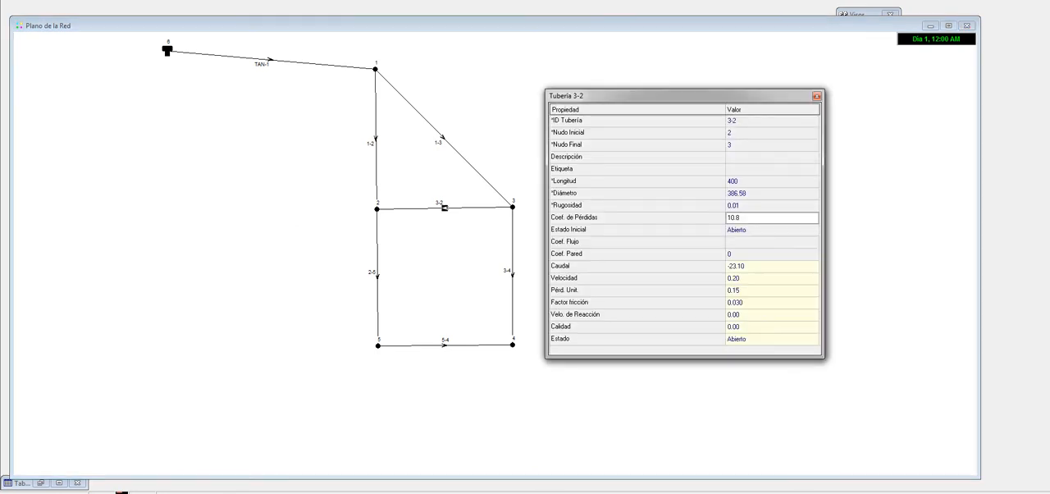
click(816, 96)
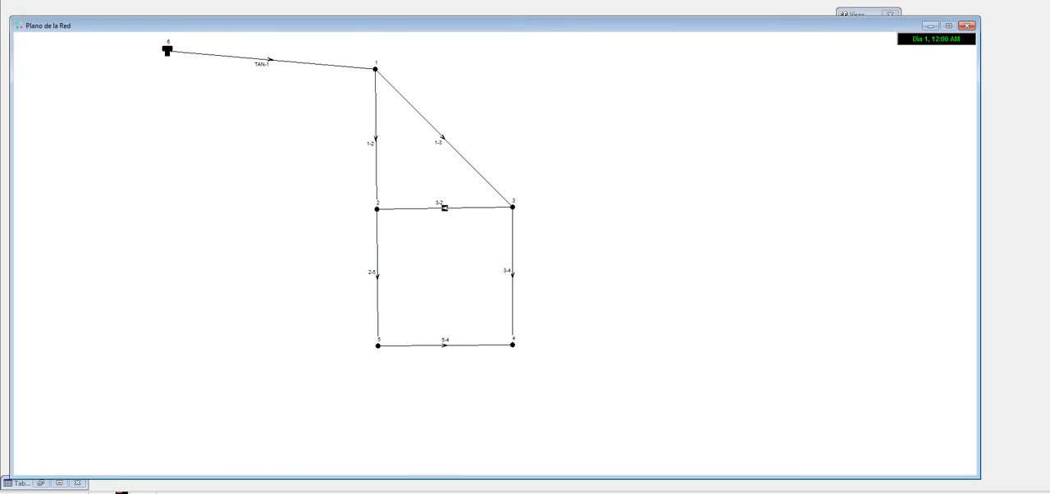
Step: Open the properties of junction 1, examine its base demand and elevation, and close them
double_click(374, 69)
drag(648, 96, 674, 91)
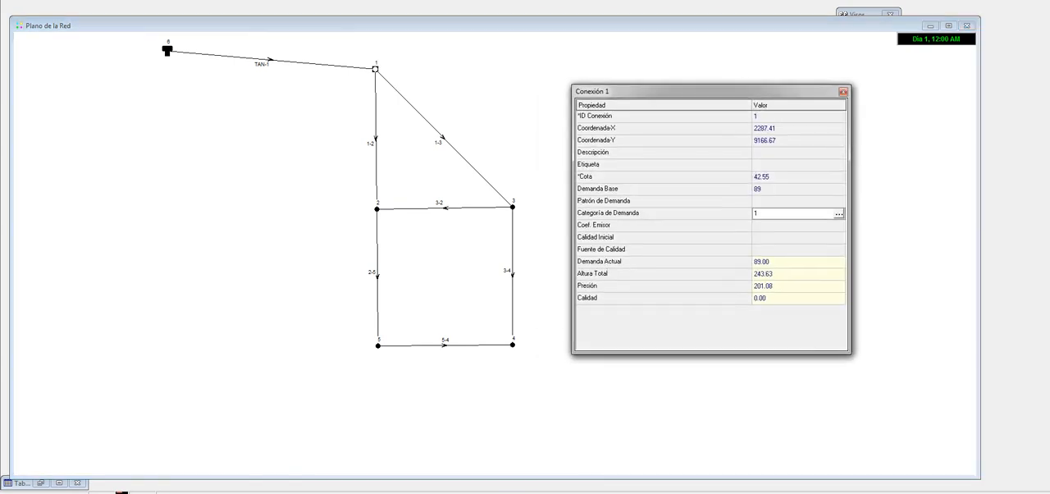
click(798, 189)
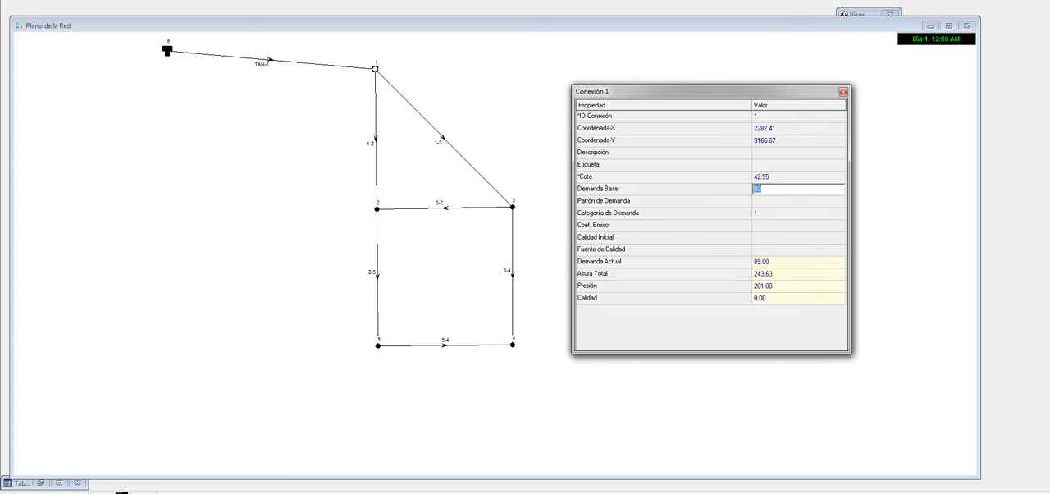
click(770, 188)
key(Up)
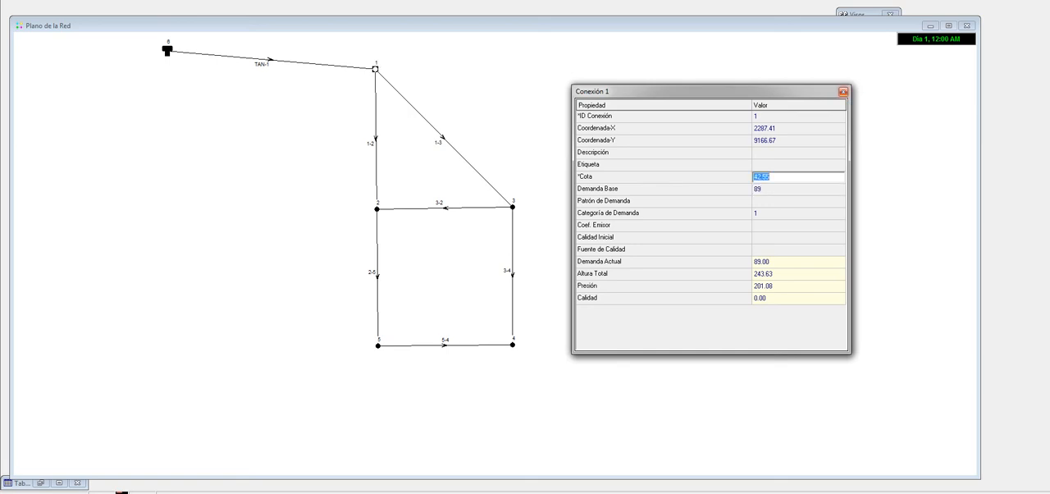
click(843, 91)
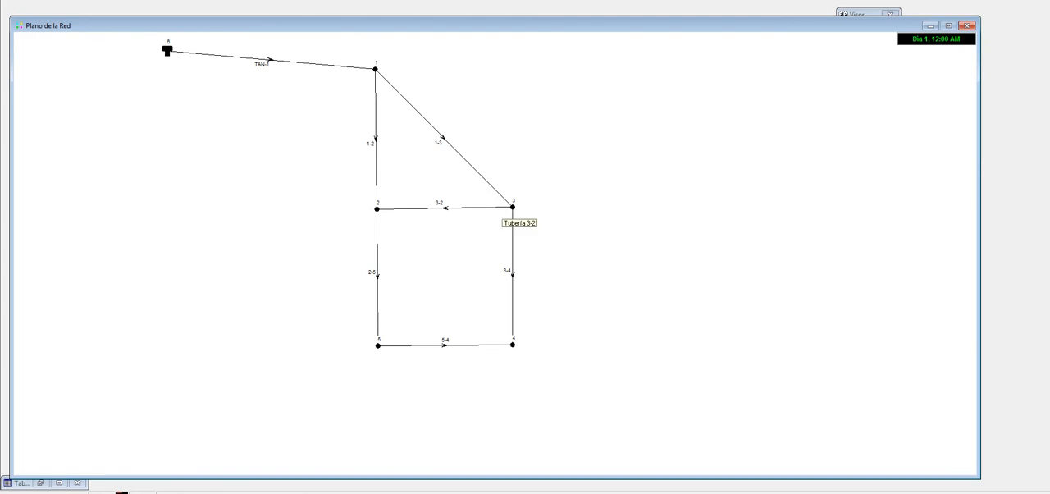
Step: Open the properties of junction 3, examine its base demand, and close them
double_click(513, 207)
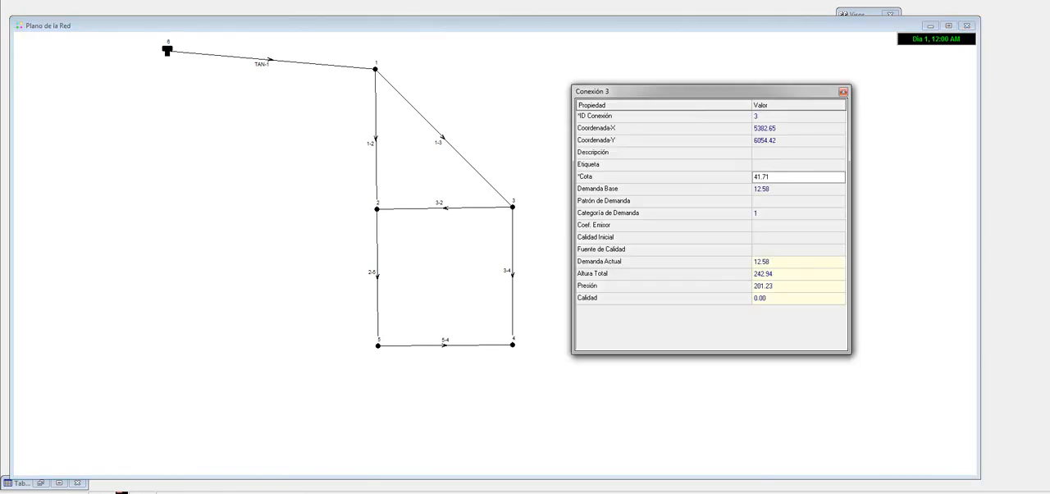
click(787, 188)
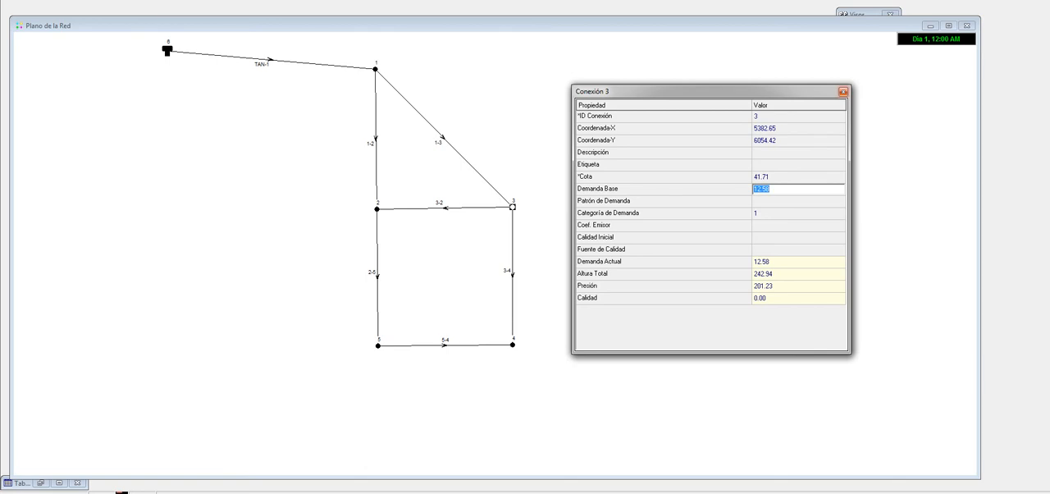
click(843, 91)
Step: Switch to the Excel workbook and check the Caudal Tramo values of tramos 1-2 and 1-3
key(alt+Tab)
scroll(525, 259, up, 6)
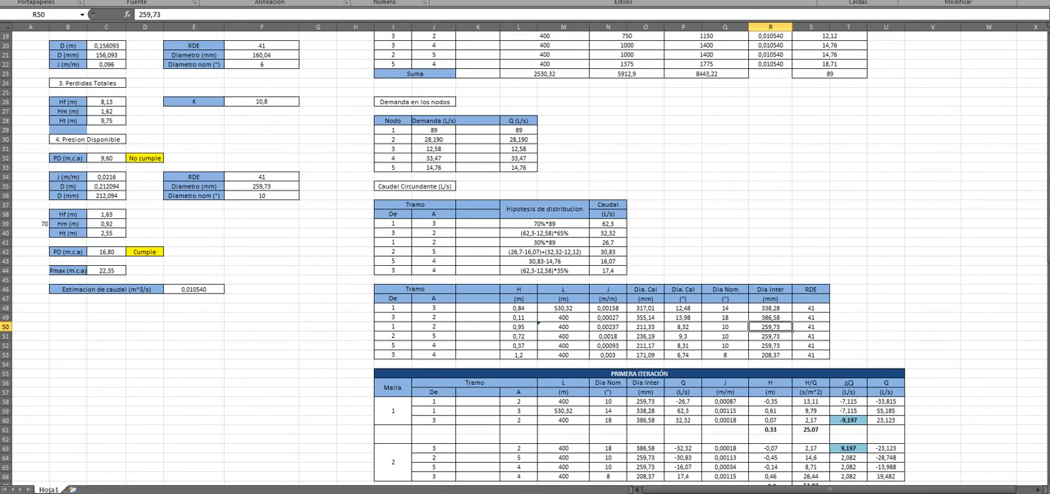
scroll(525, 259, up, 2)
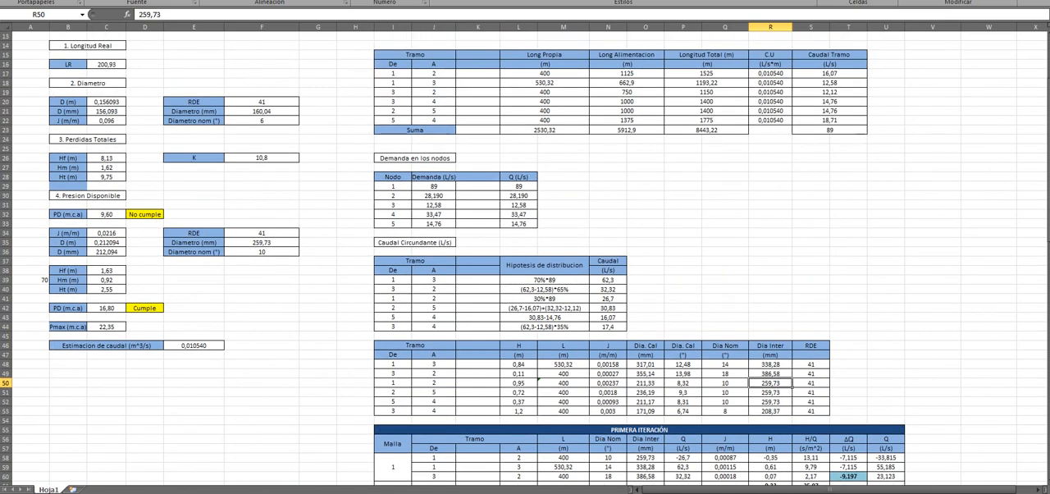
click(829, 74)
key(Down)
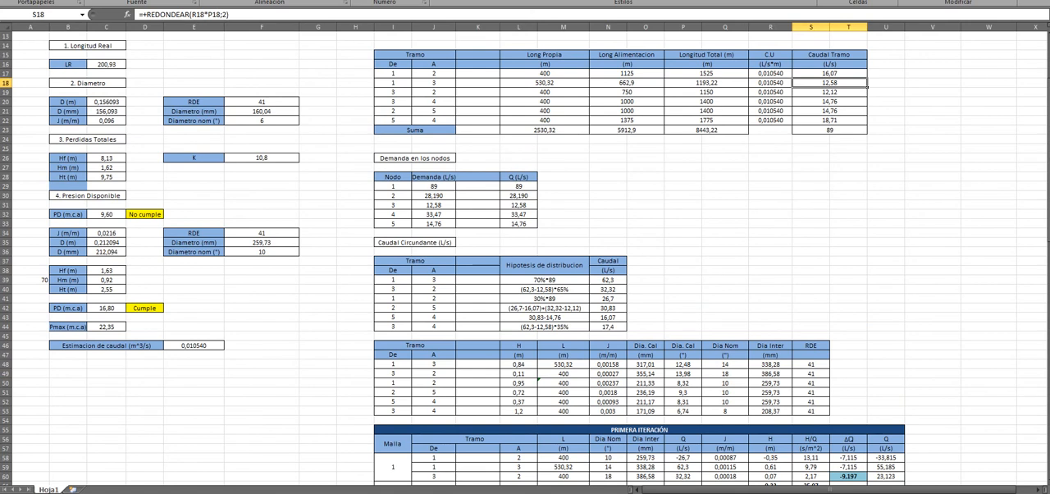
Step: Switch to EPANET and run the network simulation
key(alt+Tab)
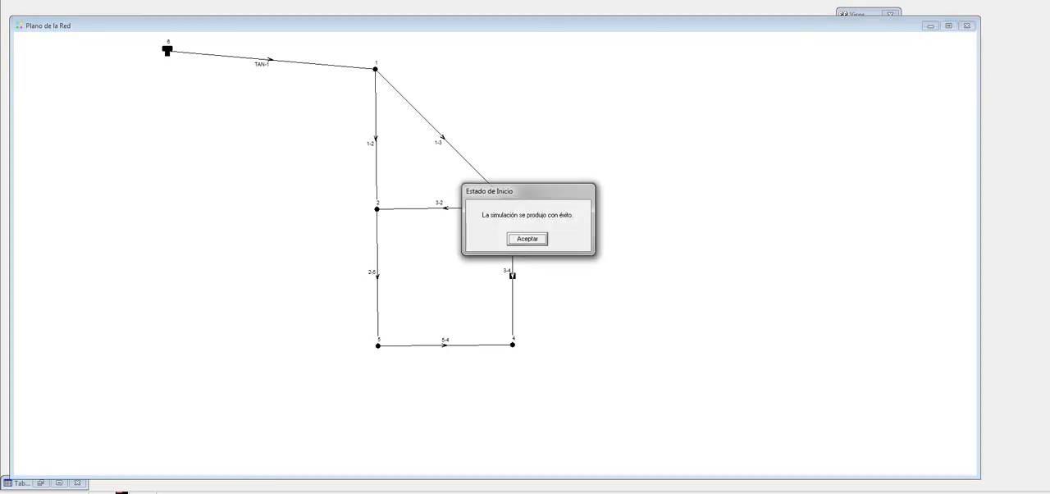
key(Return)
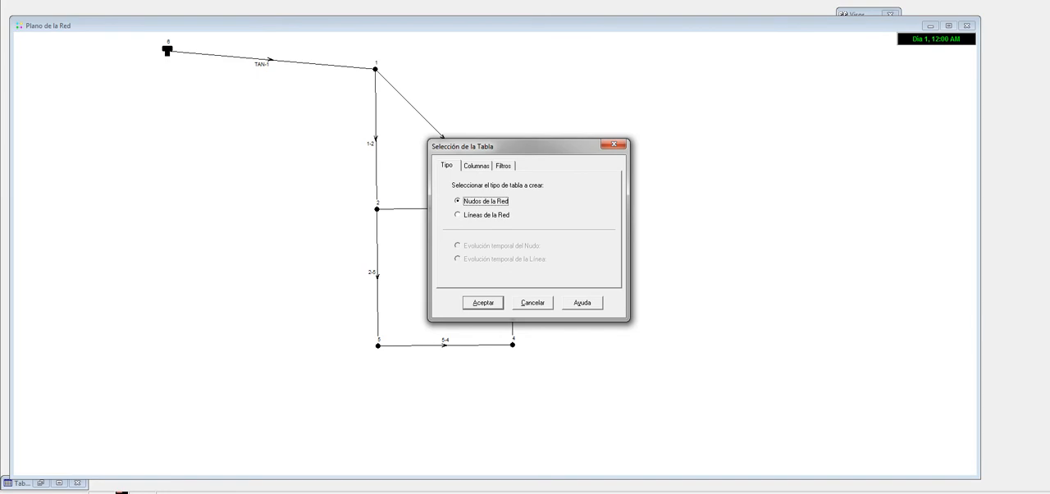
Step: Create a Nudos de la Red table with the columns Cota, Demanda Base, Altura and Presión
click(476, 166)
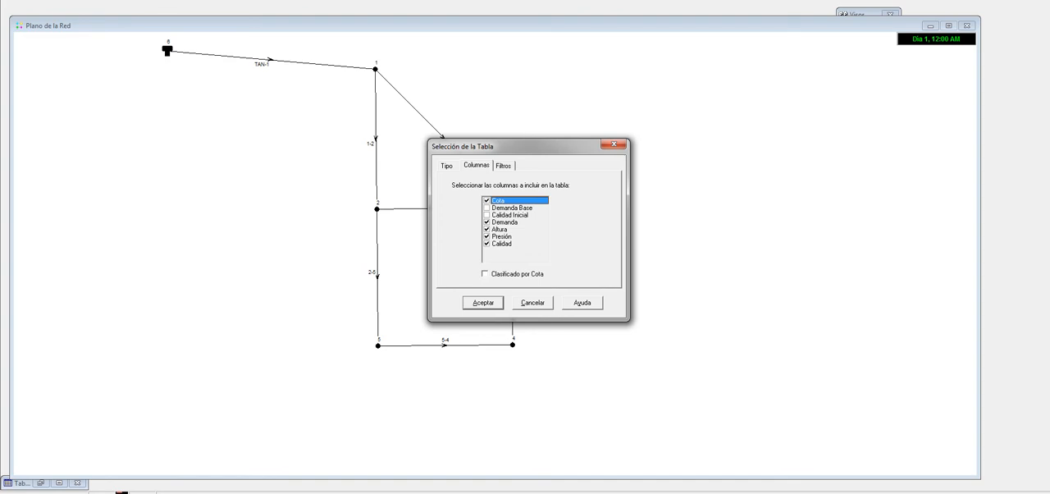
click(487, 207)
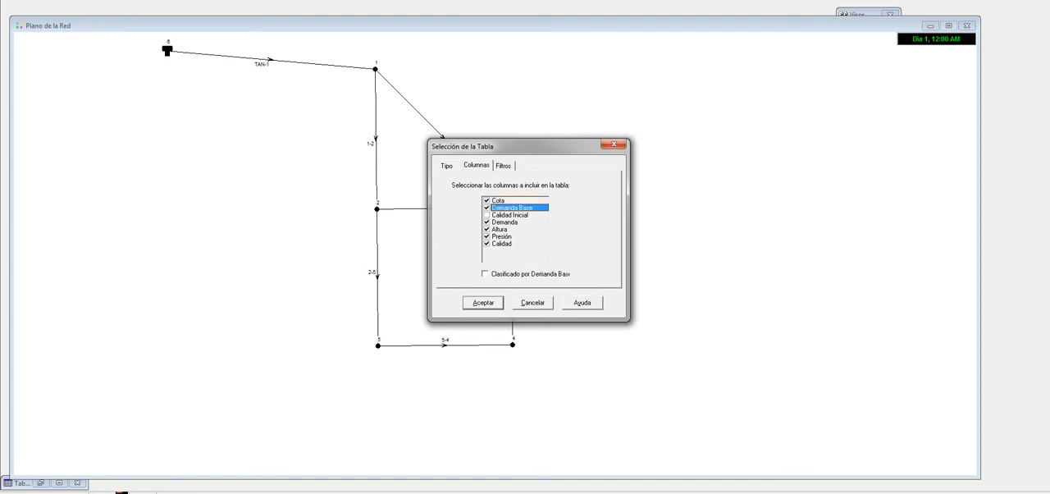
click(487, 215)
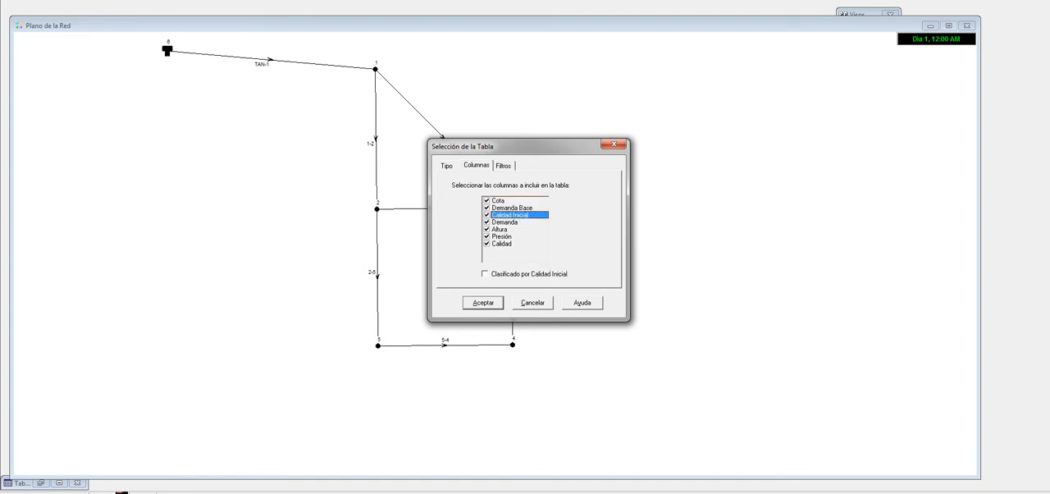
click(486, 223)
click(486, 215)
click(486, 244)
click(483, 303)
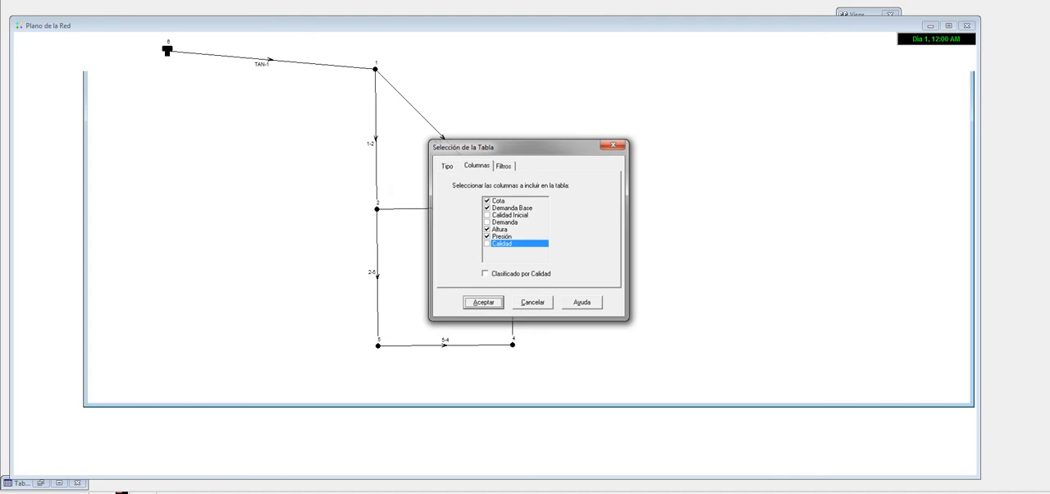
Step: Reposition the node table, examine the Presión values of the junctions, and close the table
drag(459, 65, 527, 112)
click(416, 145)
click(416, 173)
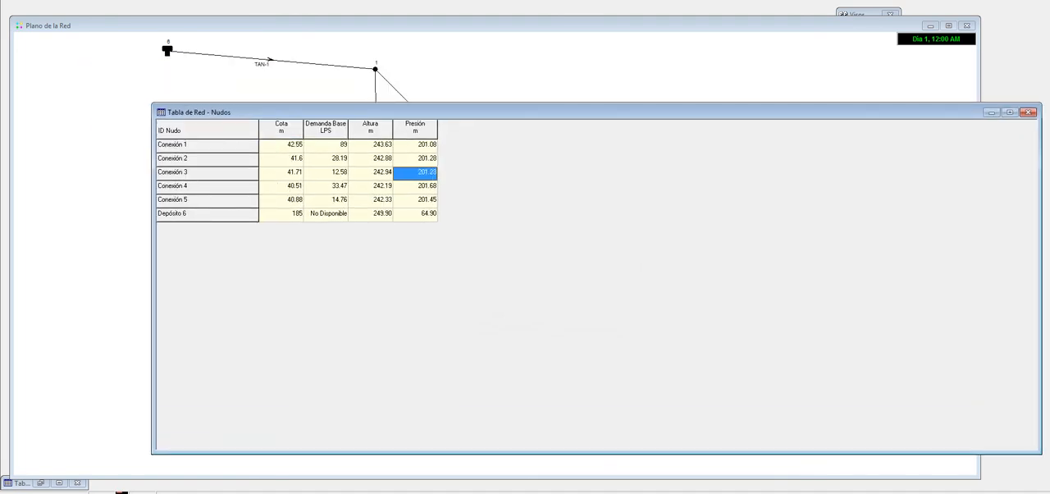
click(1028, 112)
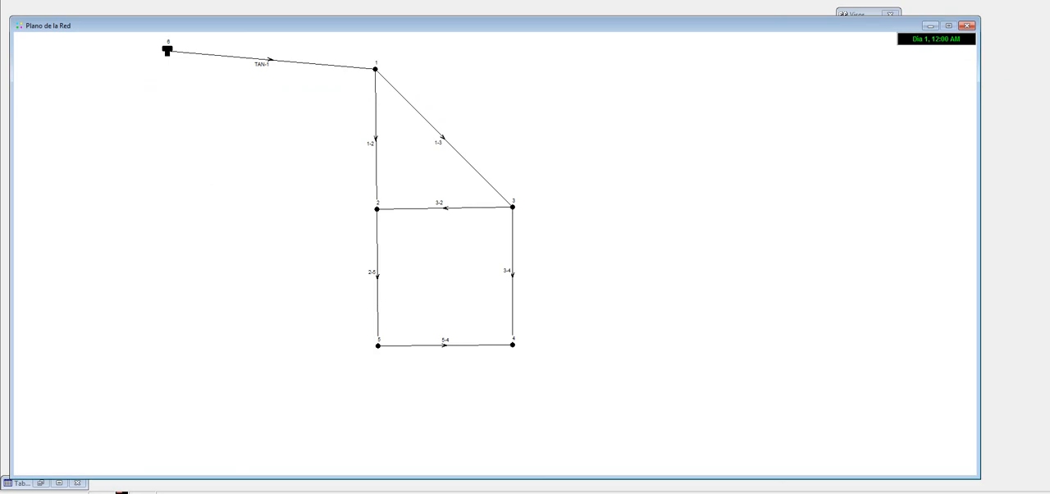
Step: Create a Líneas de la Red table with Diámetro, Rugosidad, Coef. Flujo, Caudal, Velocidad, Pérd. Unit., Factor de Fricción and Veloc. de Reacción, and shrink its window
click(457, 215)
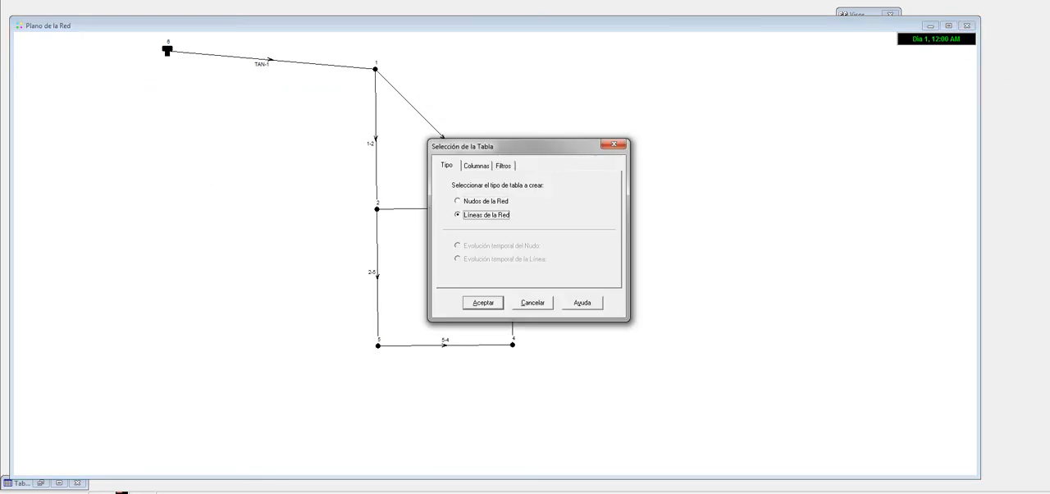
click(475, 165)
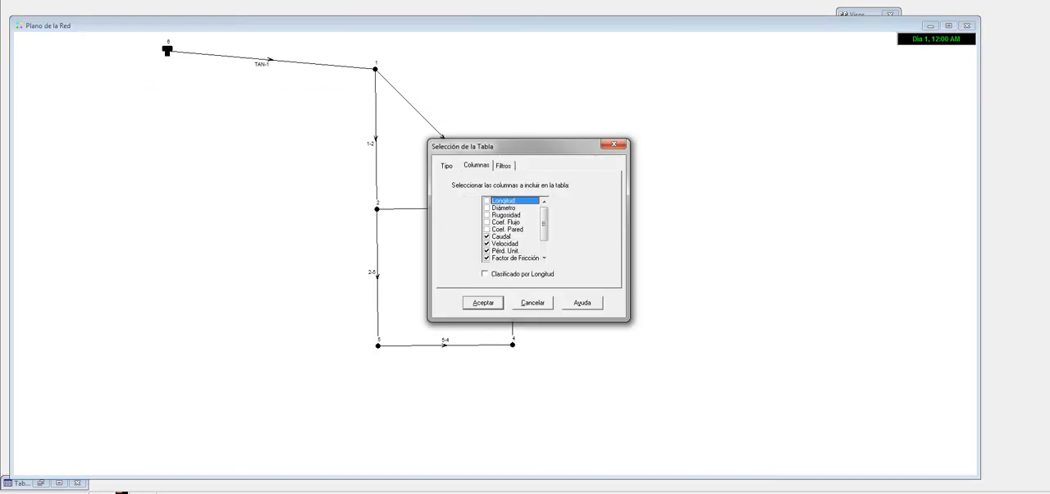
click(486, 208)
click(487, 215)
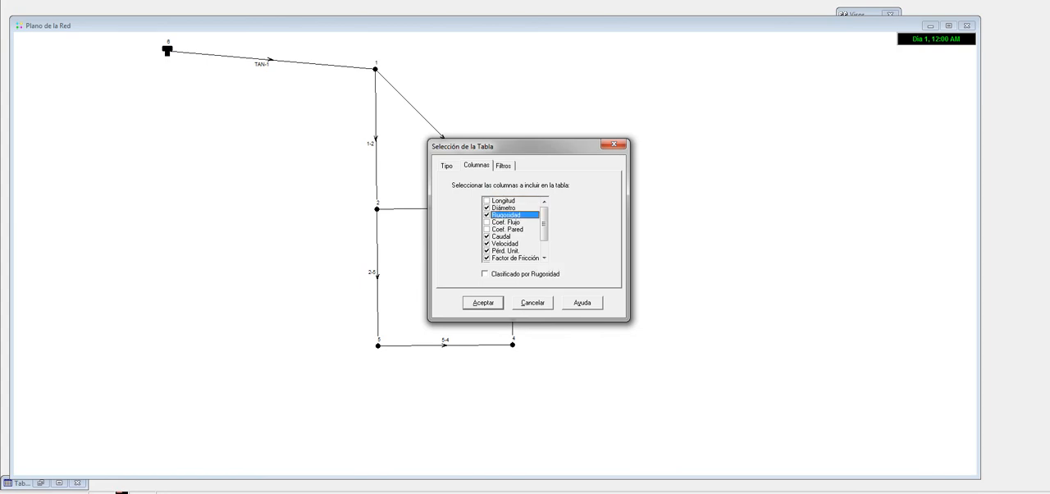
click(486, 222)
click(487, 230)
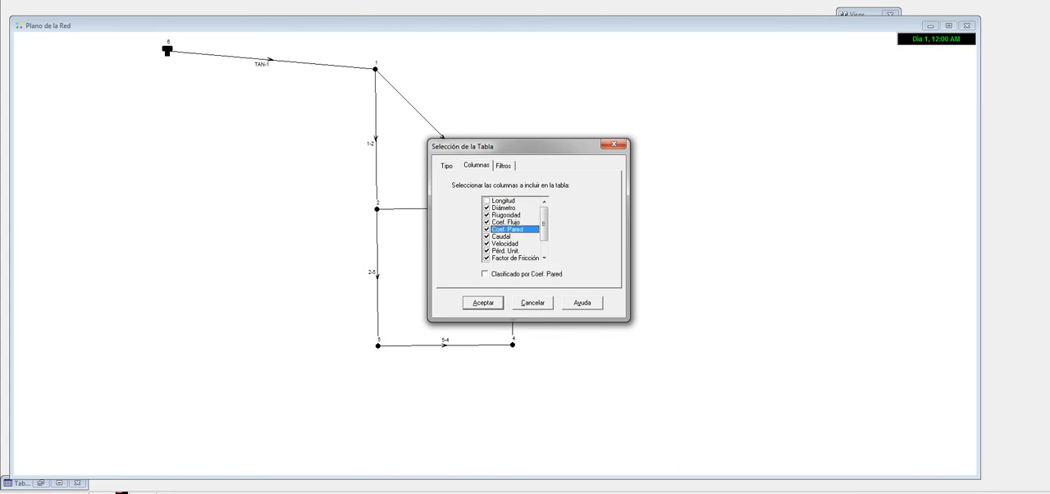
scroll(511, 229, down, 1)
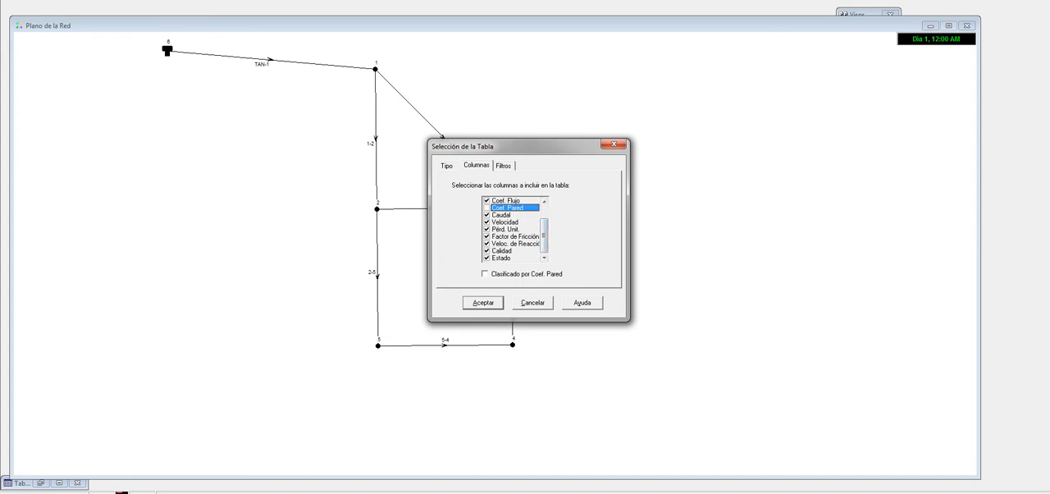
click(486, 251)
click(486, 258)
click(483, 303)
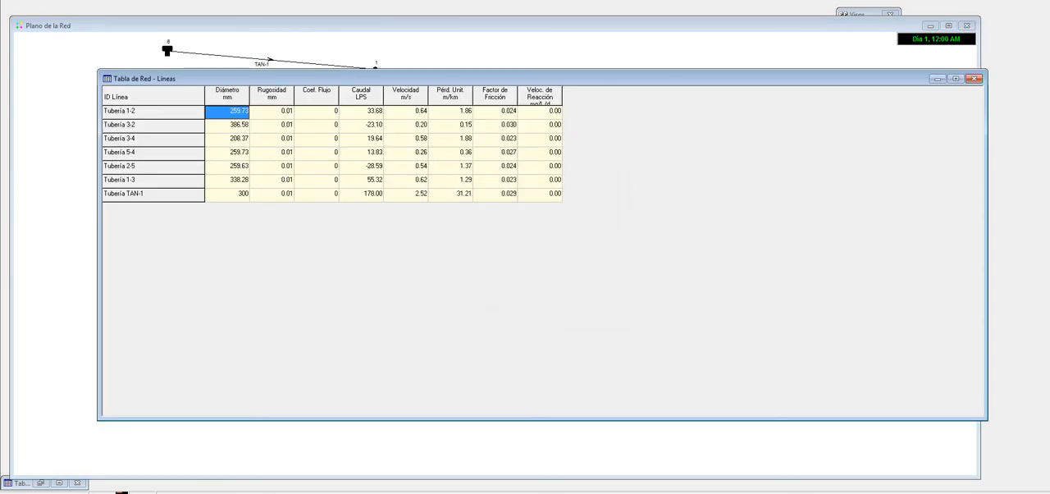
drag(494, 70, 508, 138)
drag(1002, 213, 608, 213)
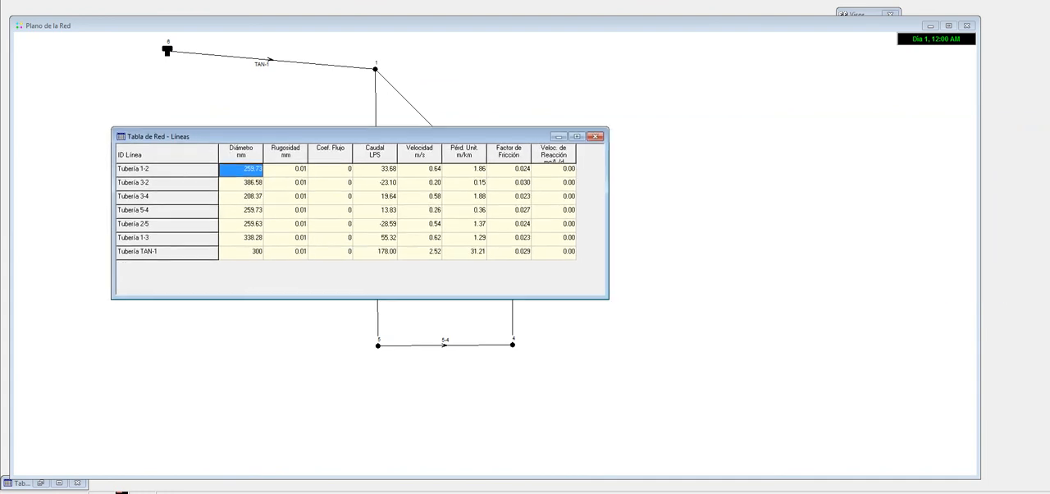
Step: Reposition the Líneas table and examine the Caudal values of the pipes
drag(460, 139, 601, 119)
click(517, 152)
click(516, 165)
click(517, 179)
click(517, 206)
click(517, 221)
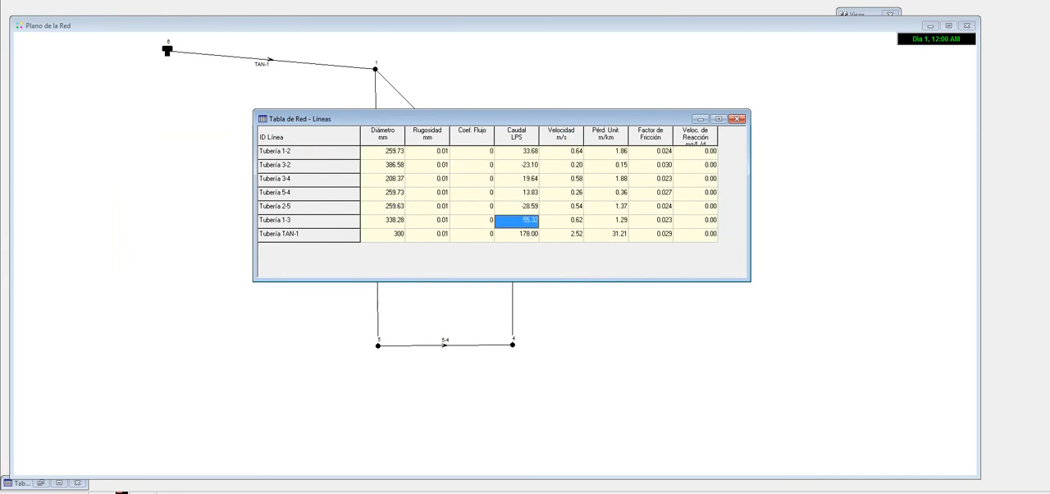
click(562, 166)
click(517, 152)
click(516, 179)
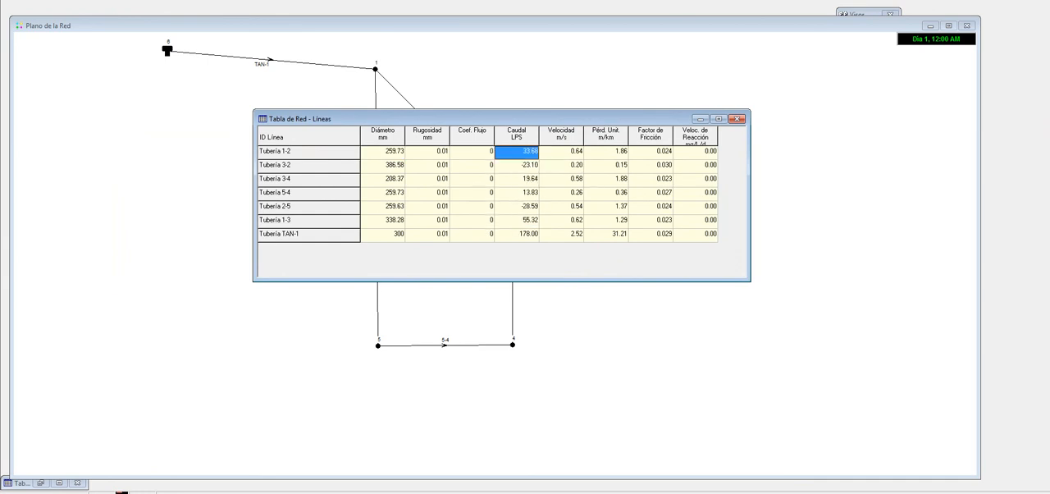
click(516, 207)
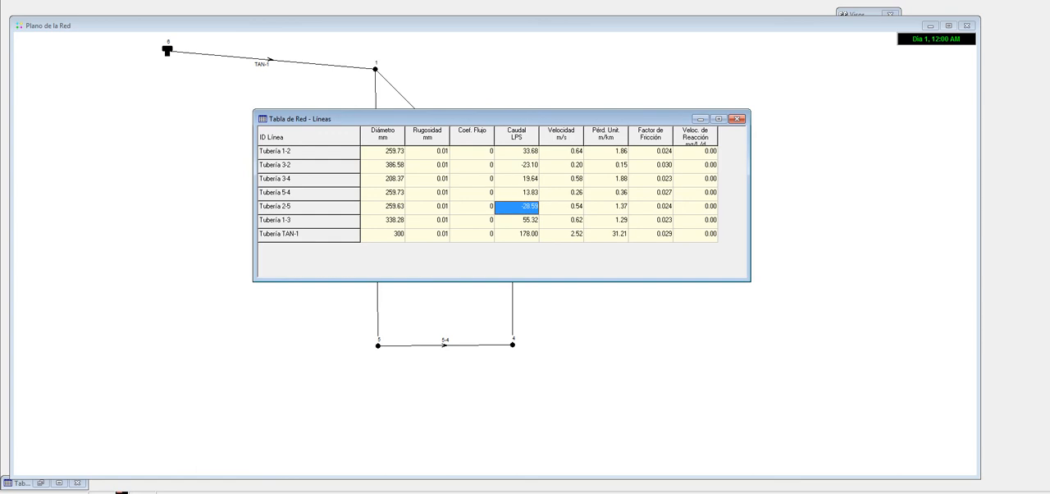
Step: Move the Líneas table clear of the lower network and examine the Caudal values and the Tubería 1-2 row
drag(492, 119, 395, 104)
click(419, 152)
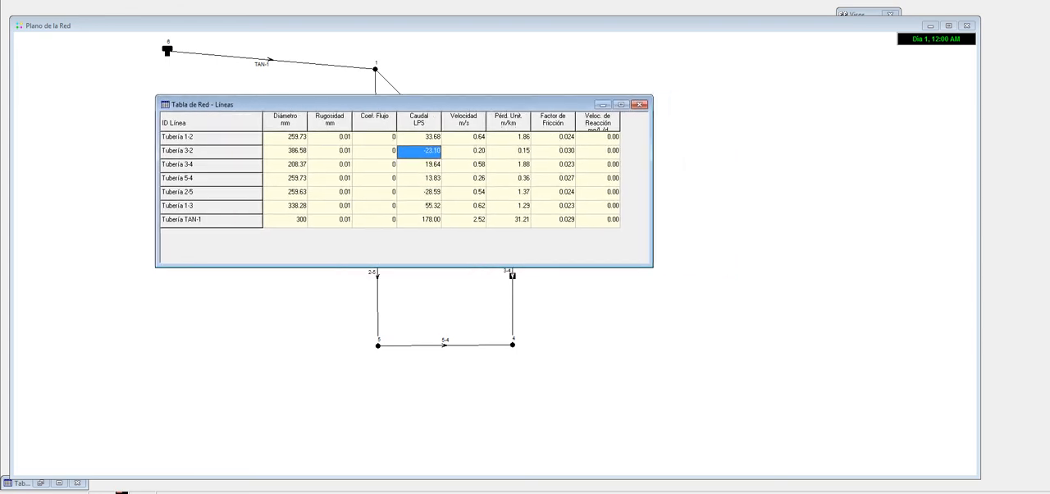
click(419, 206)
click(375, 138)
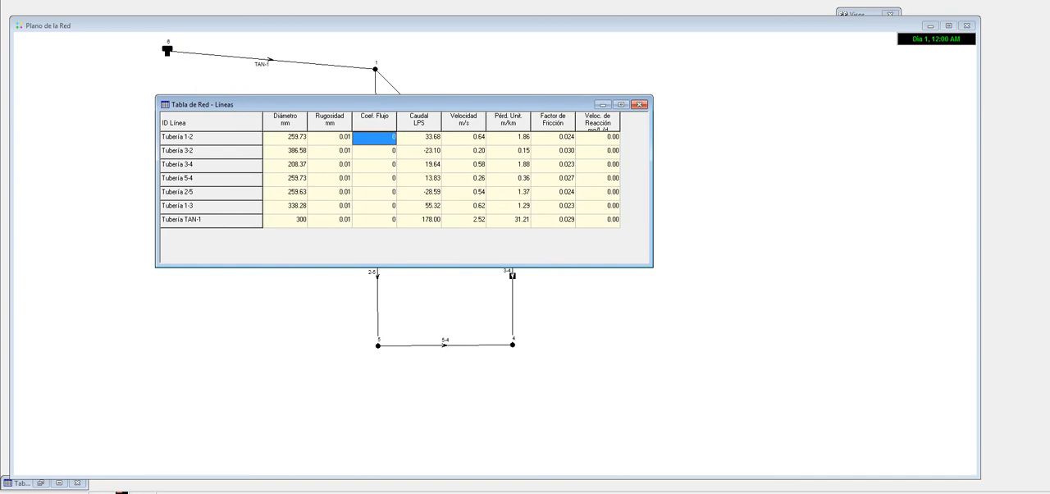
click(419, 138)
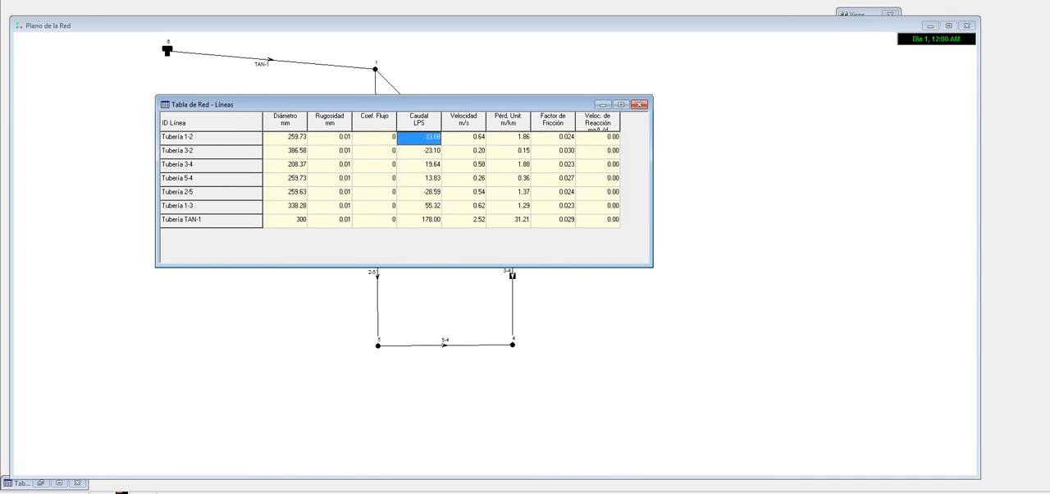
click(211, 138)
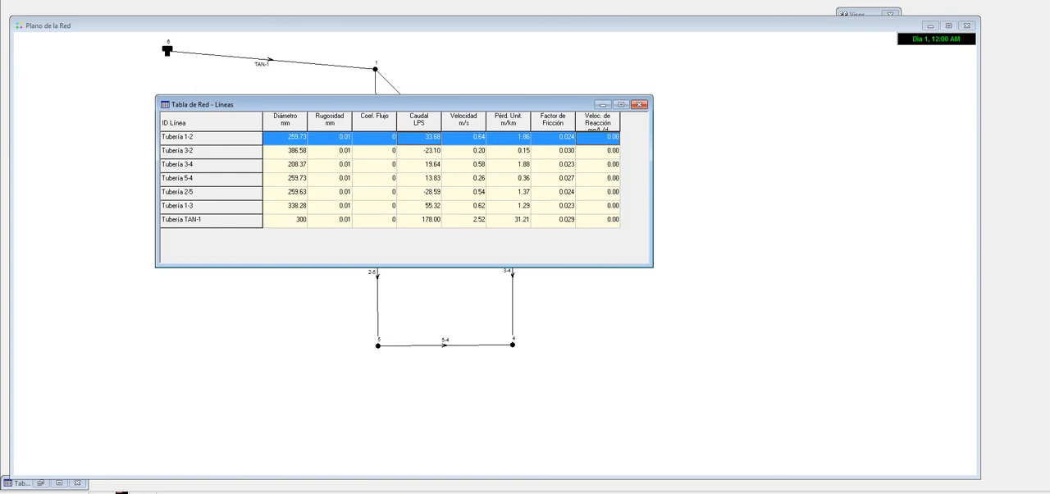
Step: Switch to the Excel sheet and examine the Q of tramo 1-2 in the final losses table below Cuarta Iteración
key(alt+Tab)
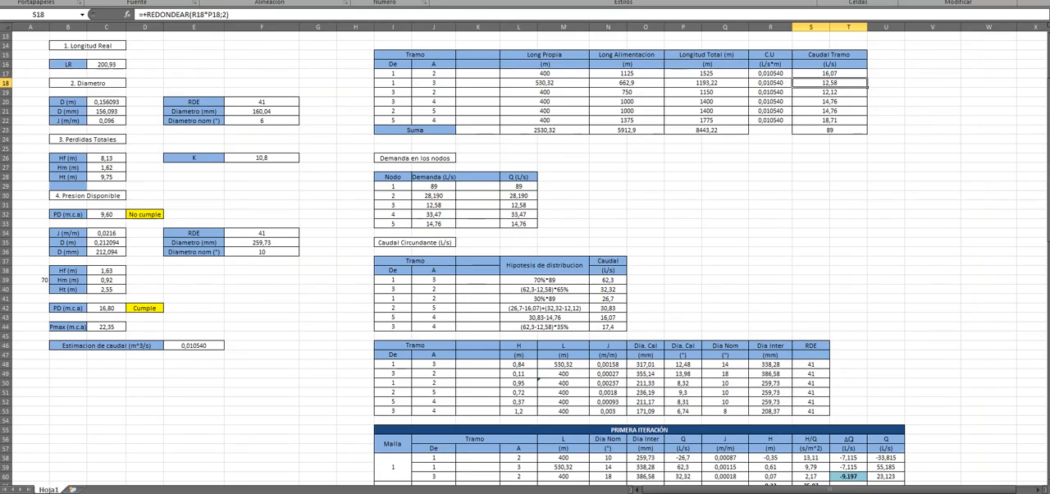
scroll(525, 259, down, 20)
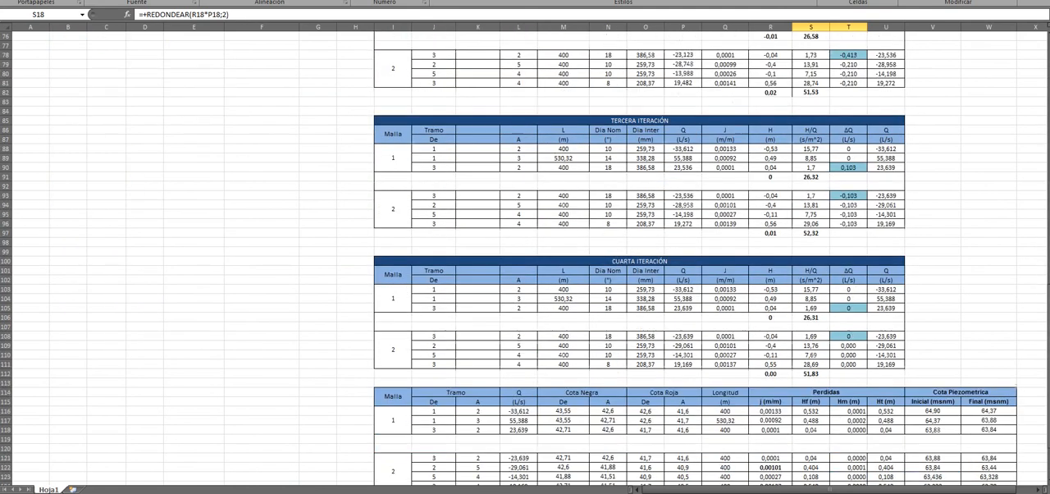
scroll(525, 258, up, 2)
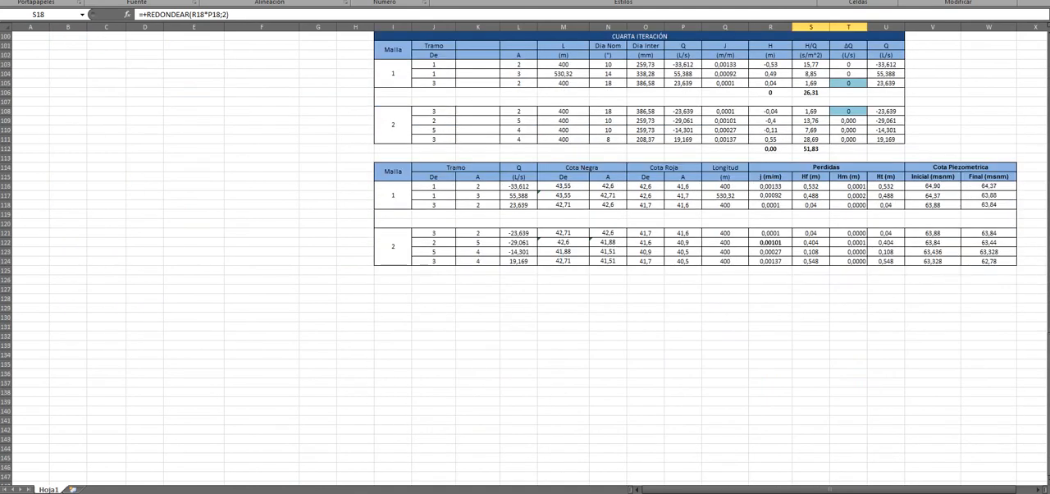
click(433, 186)
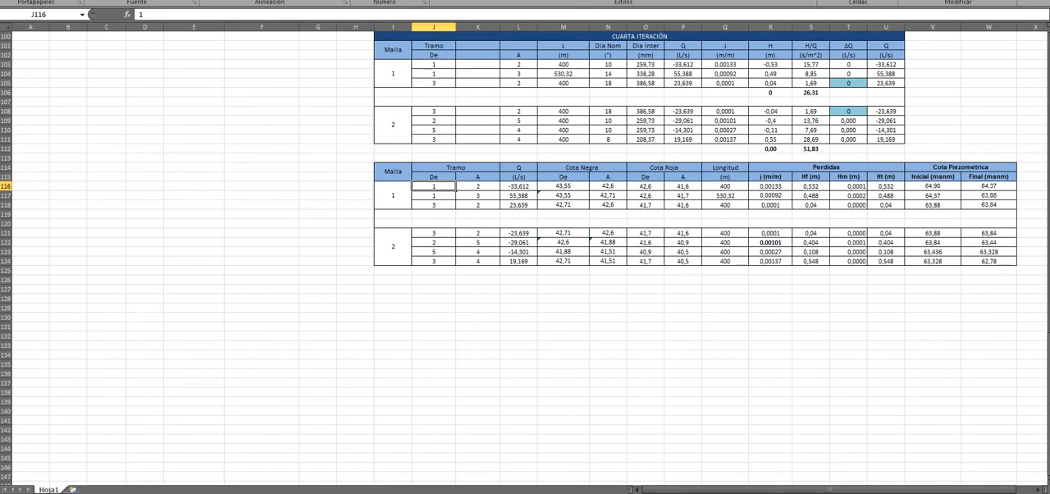
click(518, 186)
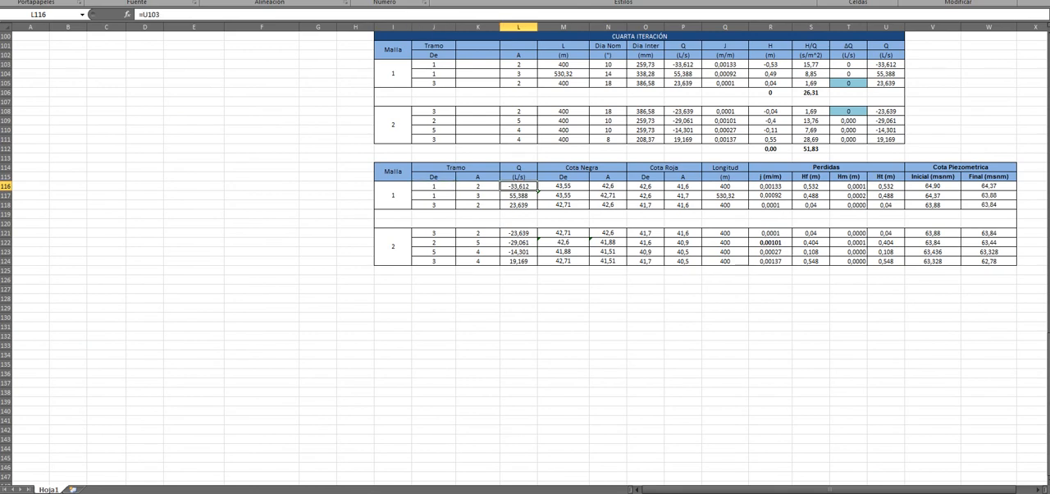
click(477, 354)
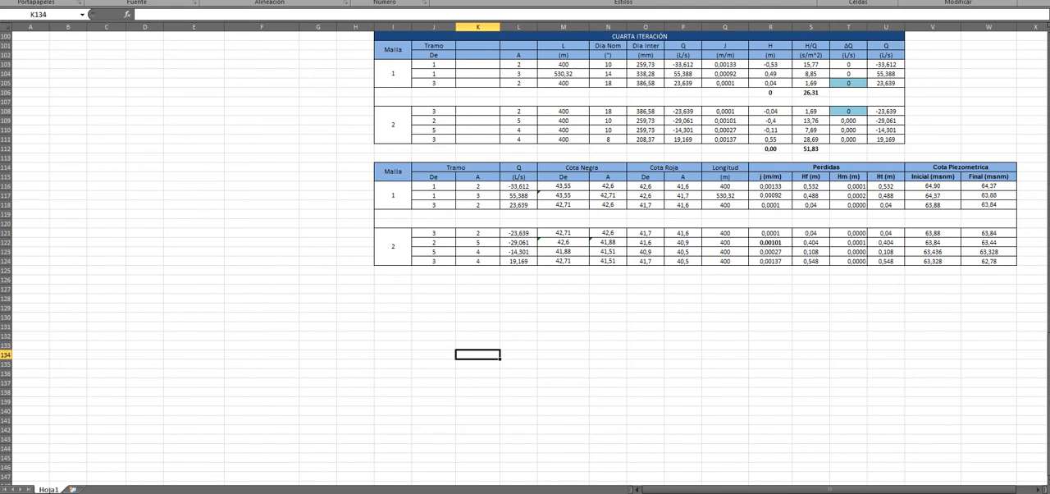
Step: Review the Primera, Segunda and Tercera Iteración tables in the worksheet
scroll(525, 246, up, 9)
scroll(525, 246, up, 18)
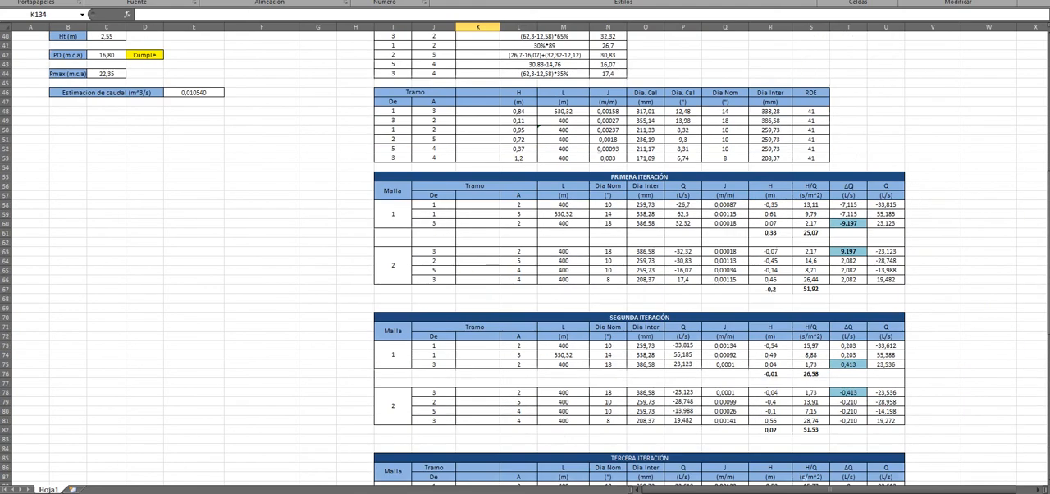
scroll(525, 246, down, 12)
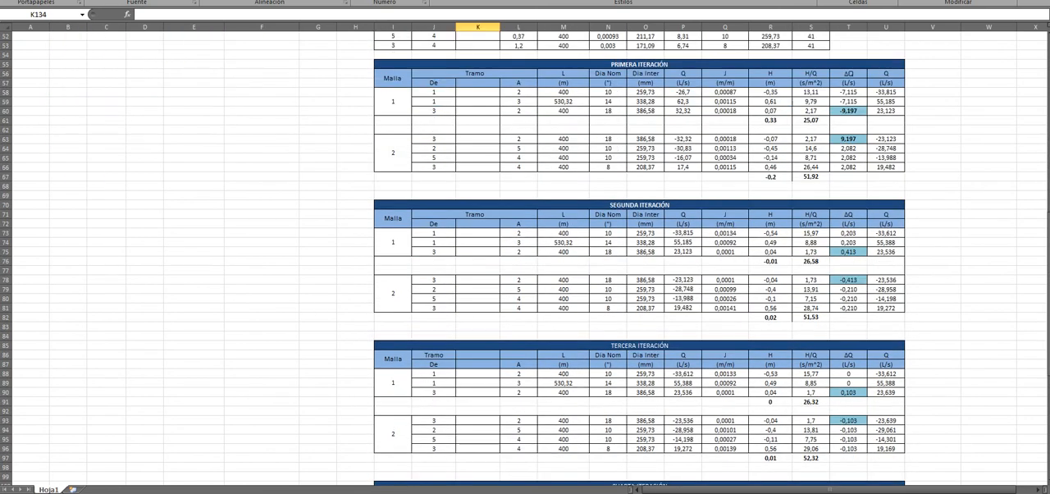
scroll(524, 246, up, 5)
scroll(525, 246, down, 6)
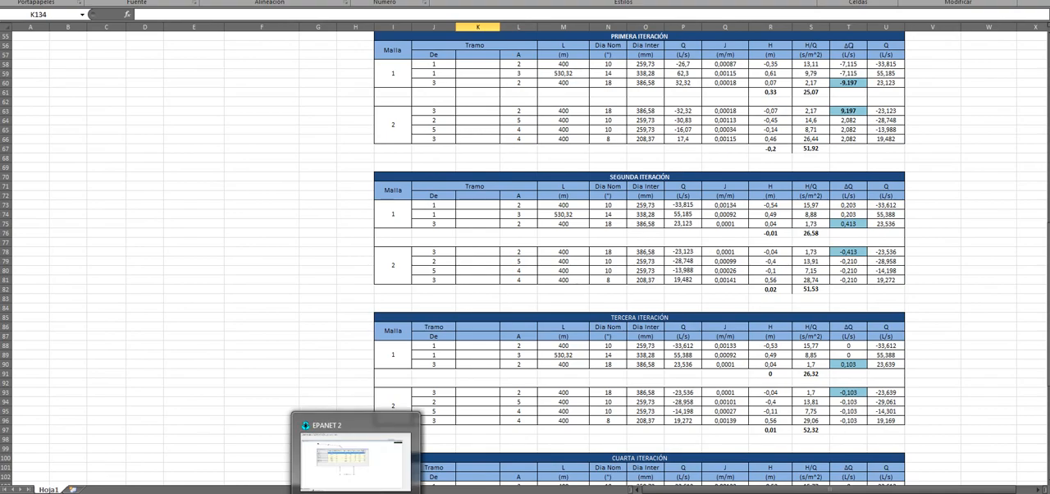
Step: Switch to the Word report and examine Figura 3, Diseño Red Epanet Modelo Corrido
click(328, 493)
scroll(530, 246, down, 10)
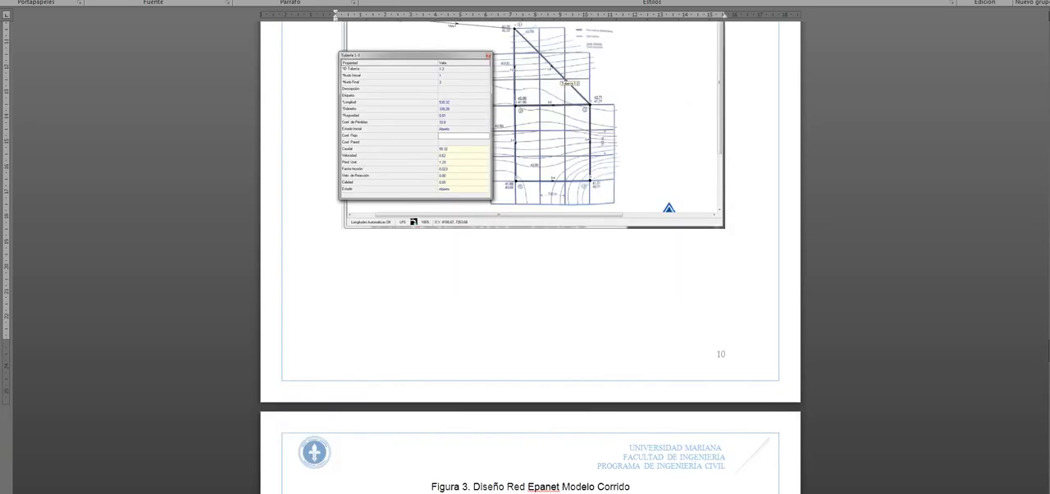
scroll(530, 246, up, 2)
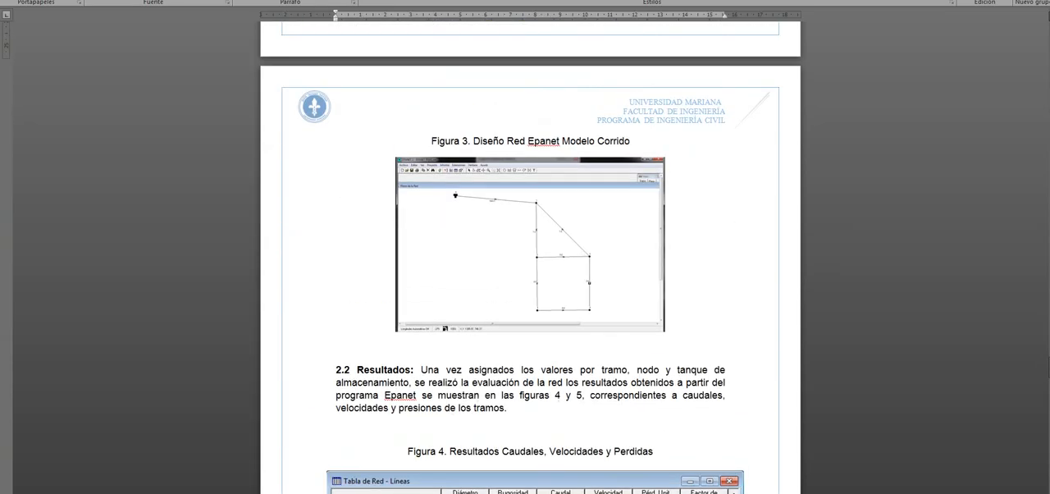
drag(432, 141, 636, 142)
scroll(530, 247, up, 13)
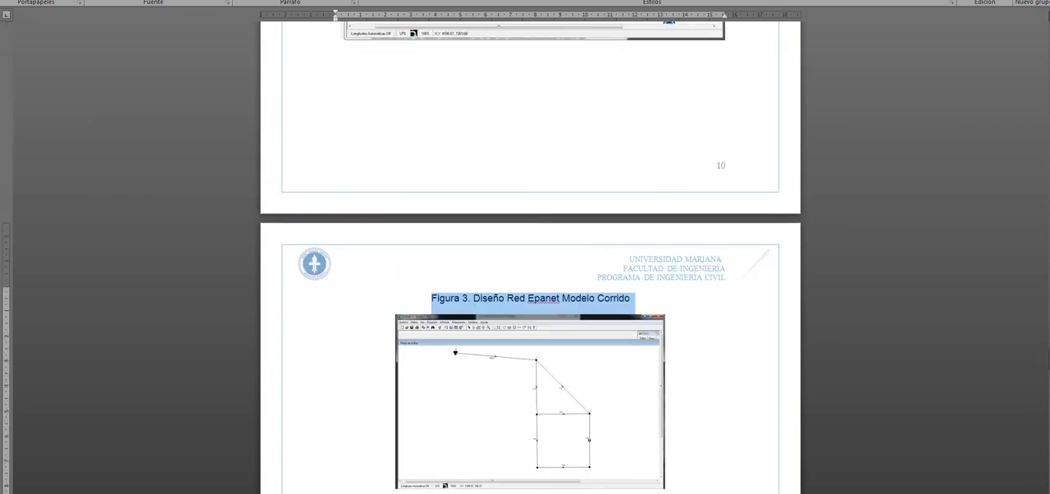
scroll(529, 246, down, 18)
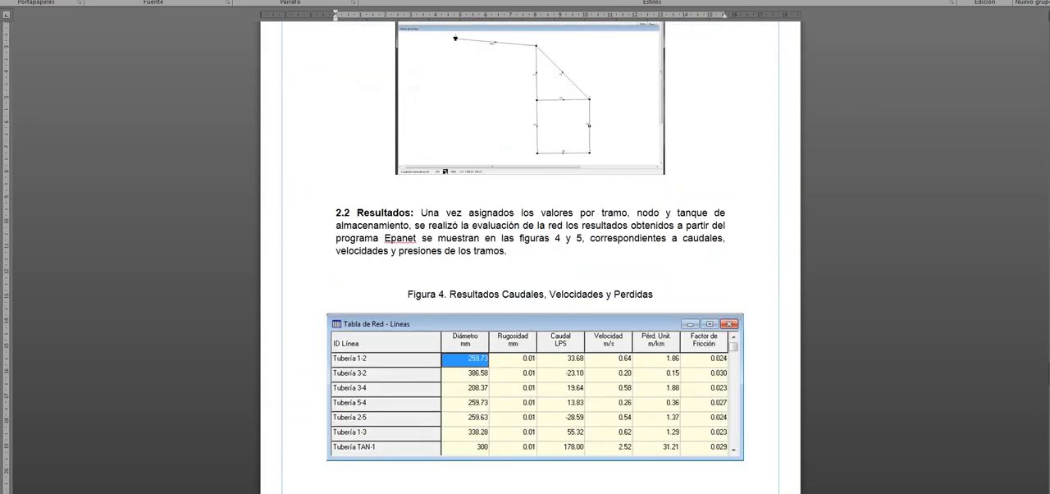
Step: Examine the Figura 4 and Figura 5 result tables and the paragraphs comparing EPANET with the iterative process
scroll(530, 246, down, 3)
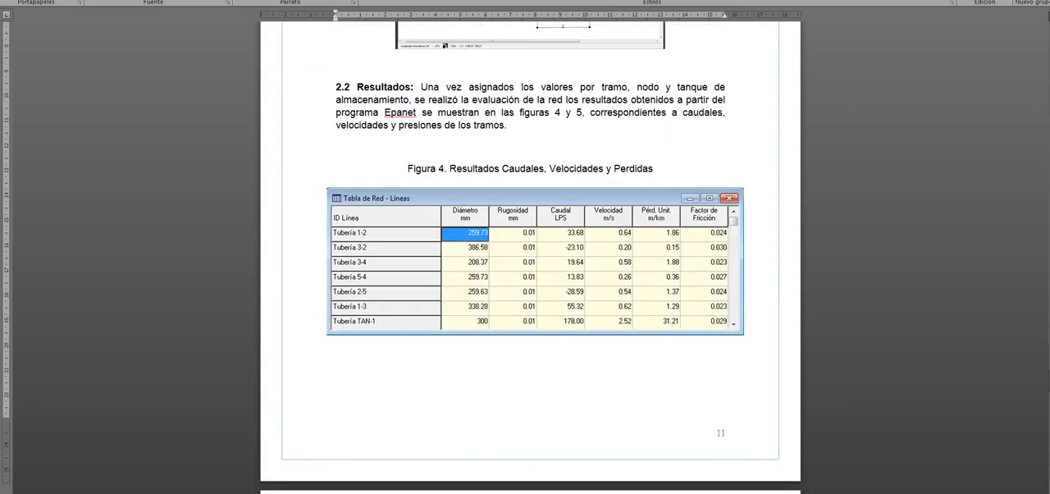
scroll(530, 246, down, 9)
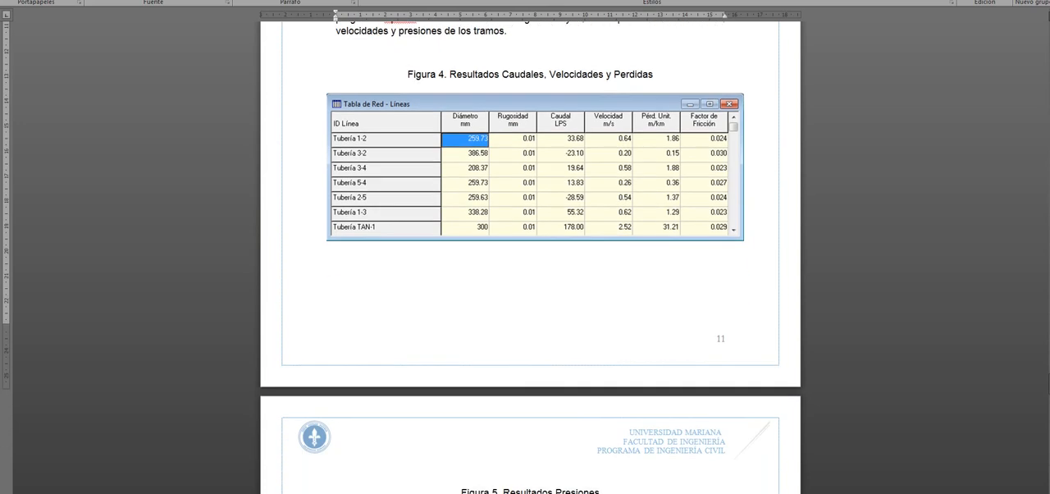
scroll(530, 246, down, 3)
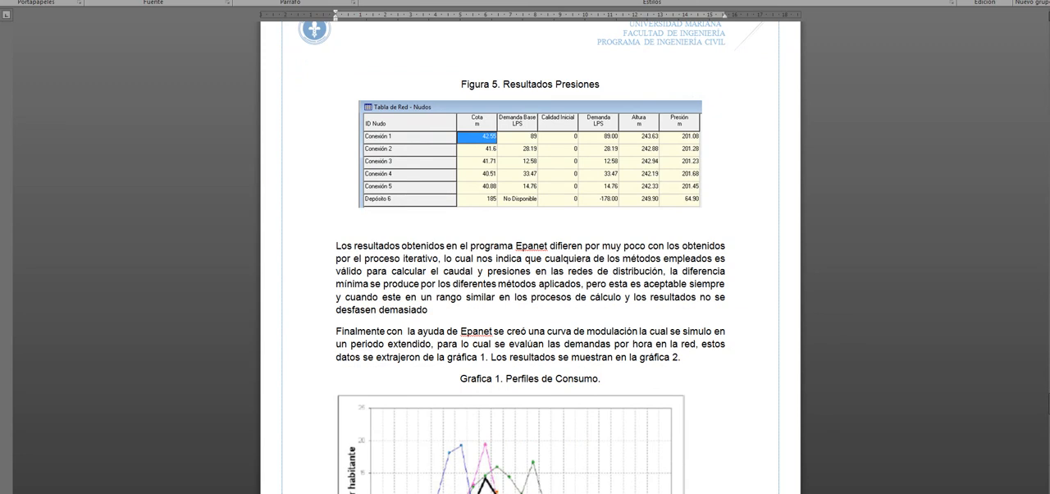
scroll(530, 246, down, 2)
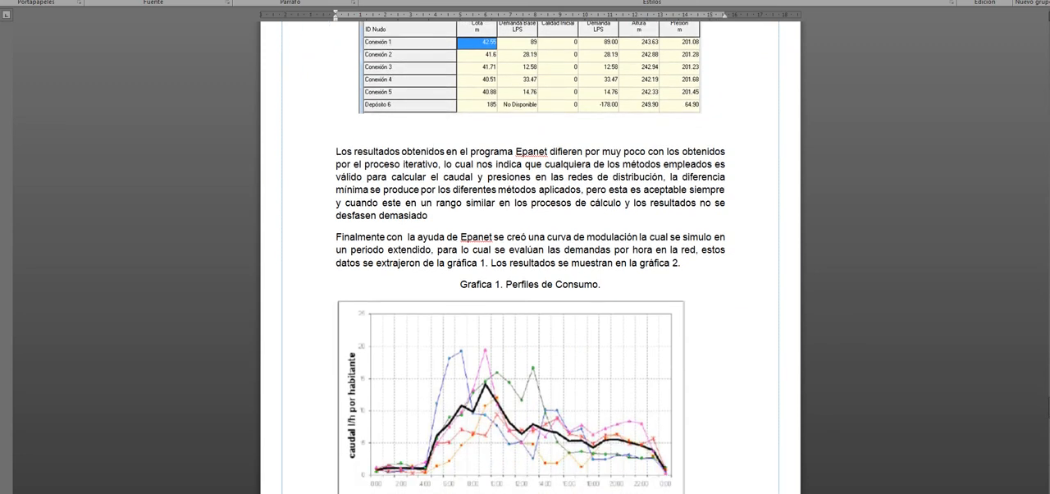
scroll(530, 246, down, 2)
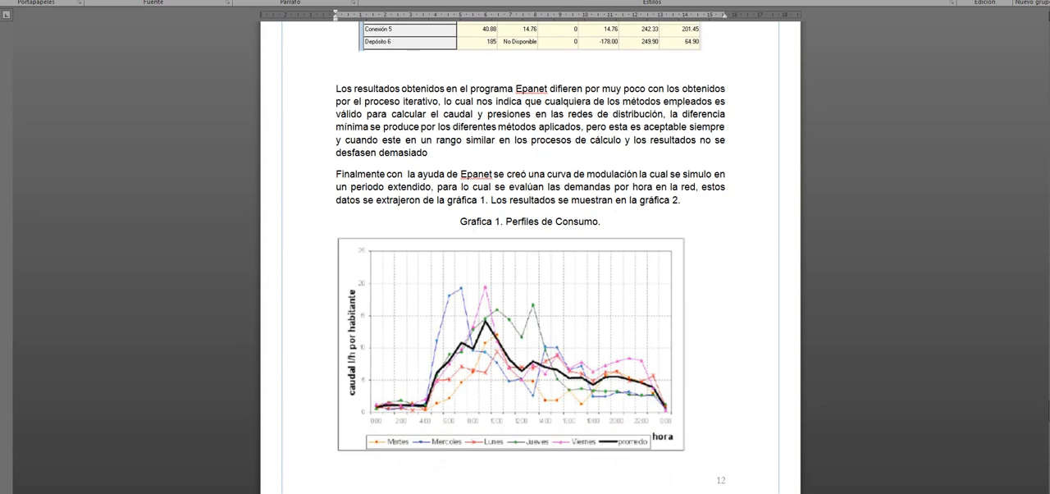
Step: Examine Grafica 1, Perfiles de Consumo, and Grafica 2, Curva de Modulación, in the report
click(510, 345)
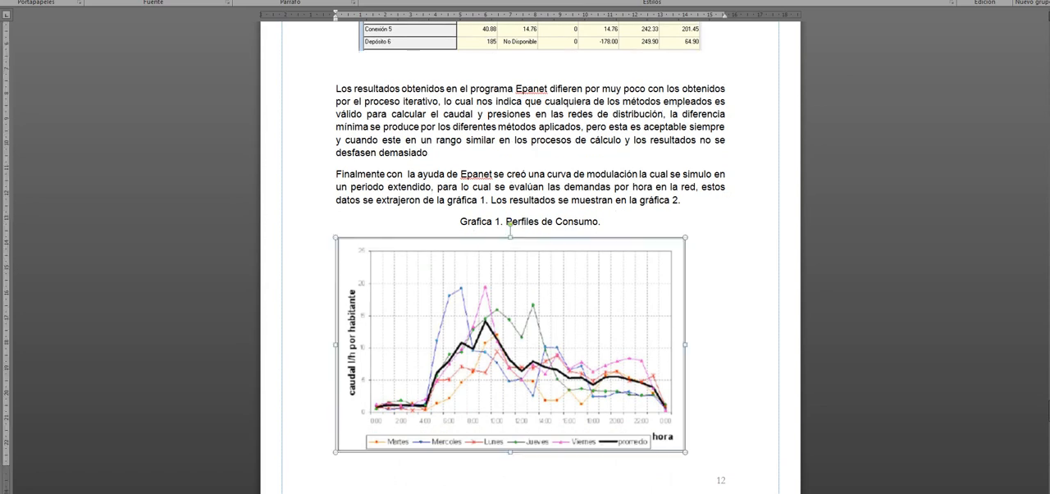
scroll(530, 246, down, 2)
scroll(529, 246, down, 2)
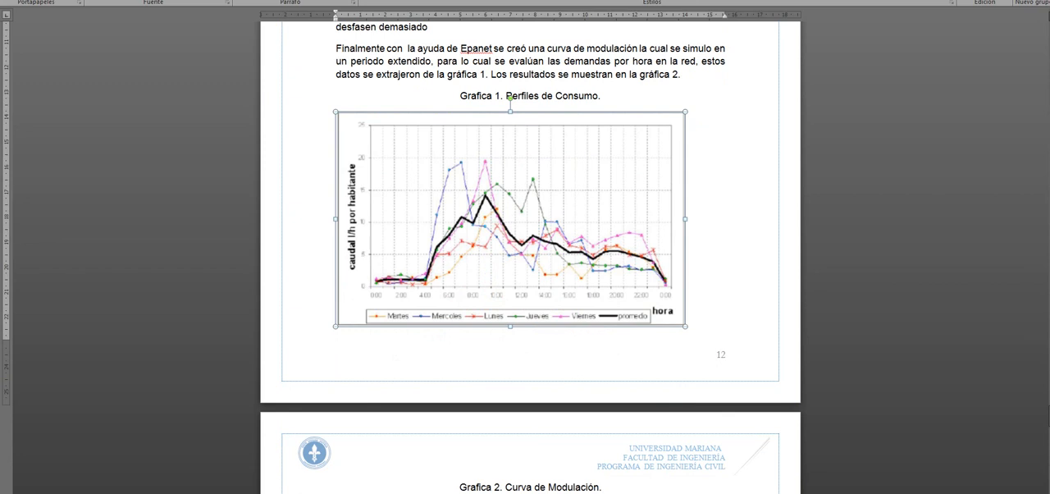
scroll(529, 246, down, 1)
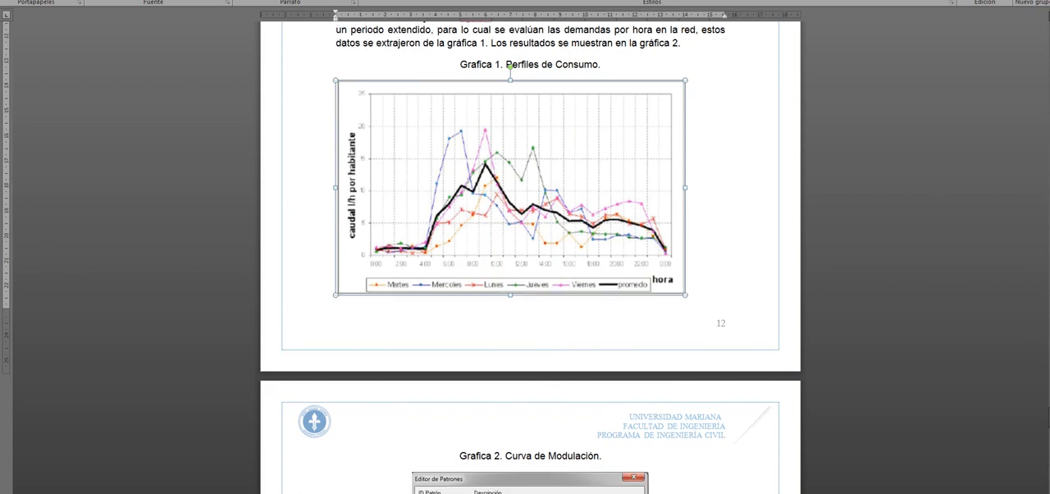
scroll(530, 246, down, 3)
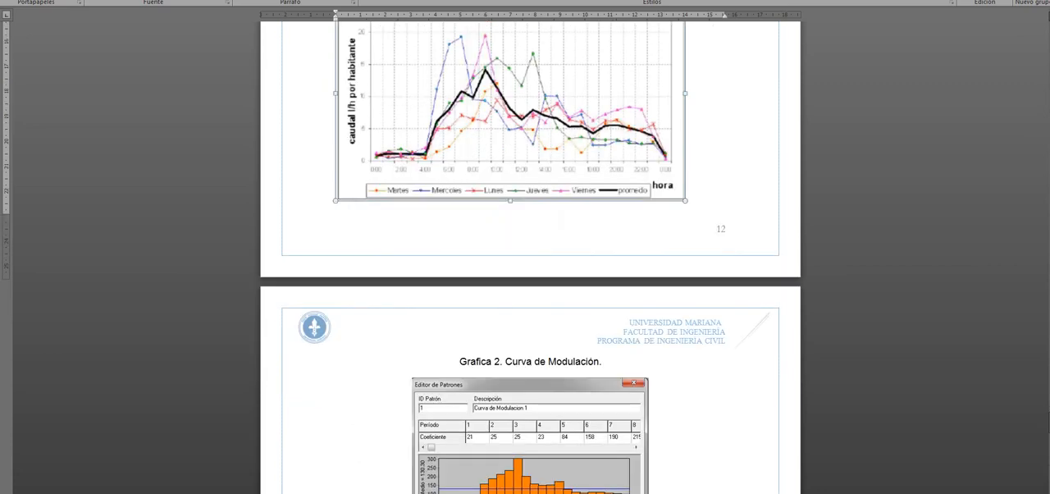
scroll(529, 257, down, 7)
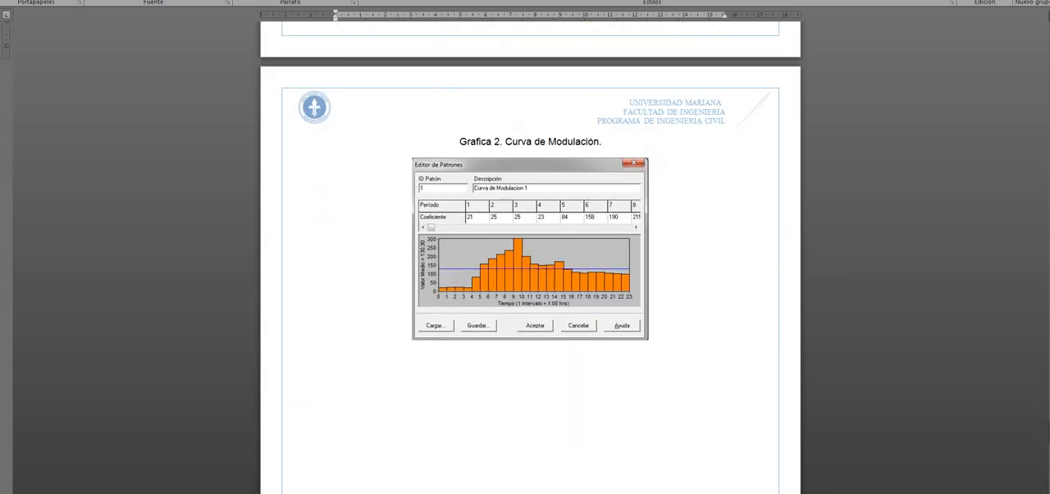
Step: Switch to EPANET, close the Líneas table, and move the network map window clear of the Visor
click(530, 248)
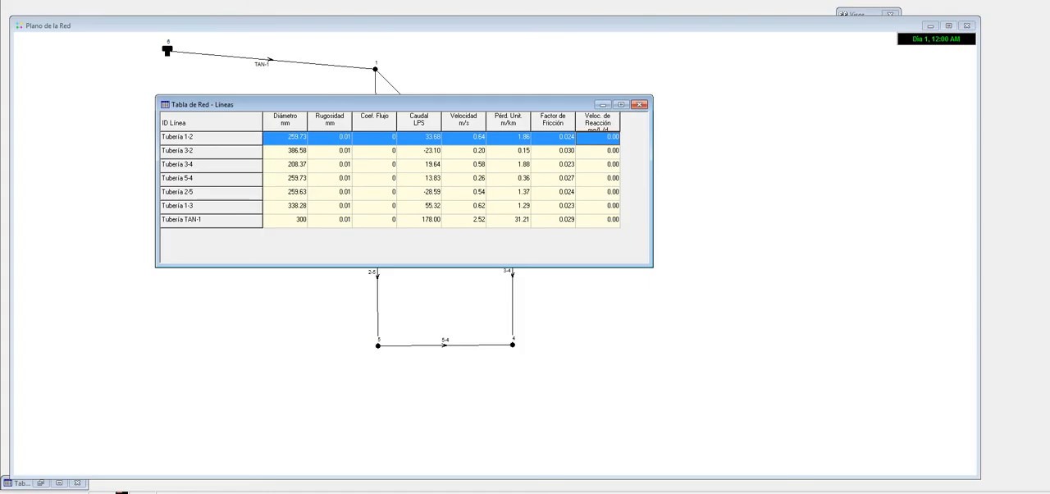
drag(508, 96, 508, 128)
click(640, 137)
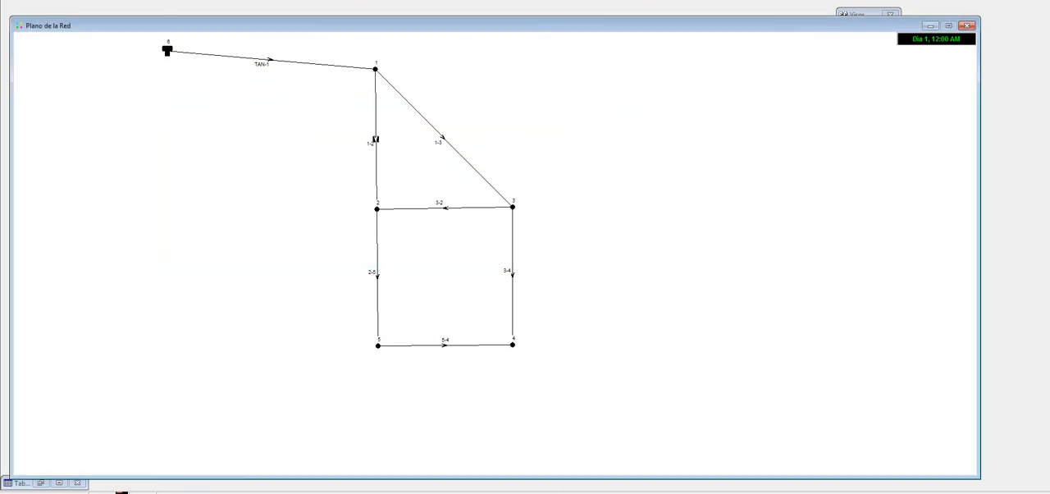
drag(574, 26, 401, 14)
Step: Bring up the Visor, switch its object category to Patrones, and add a new pattern
click(850, 27)
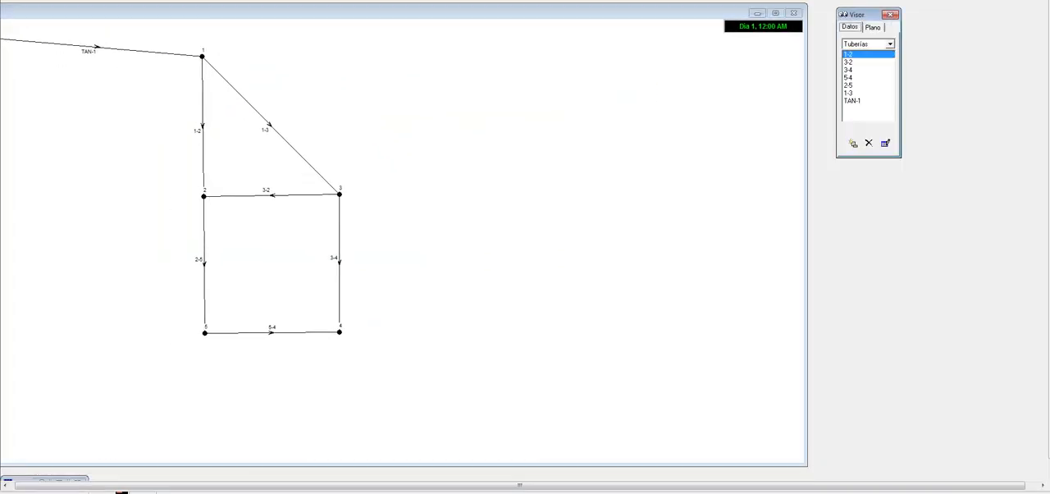
click(890, 44)
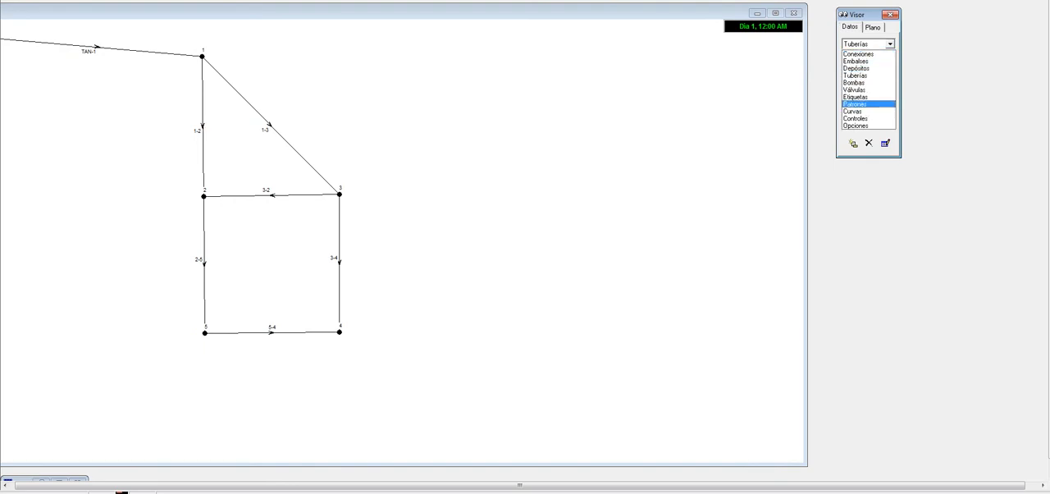
click(855, 105)
click(853, 144)
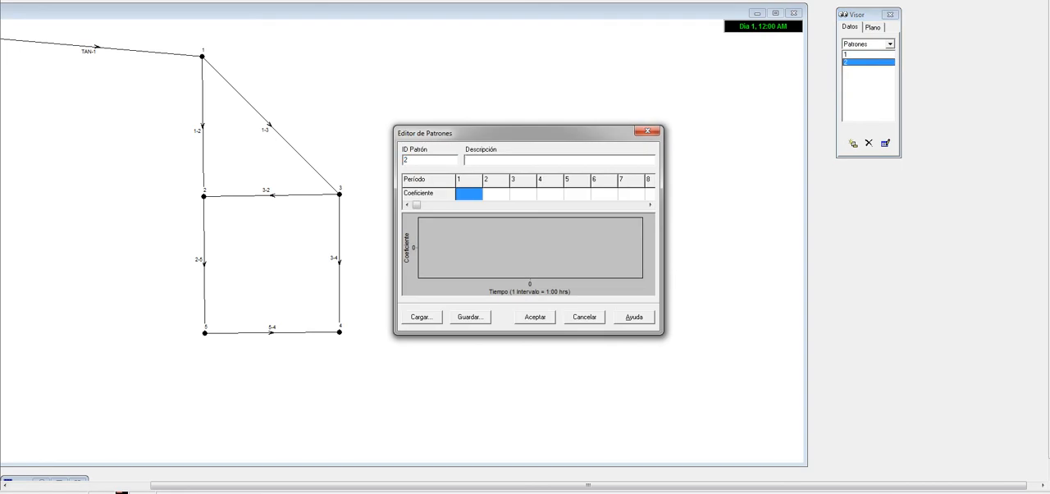
Step: Enter coefficients 1, 2, 3 and 36 for periods 1 to 4 of pattern 2, and close the pattern editor without accepting
text(.)
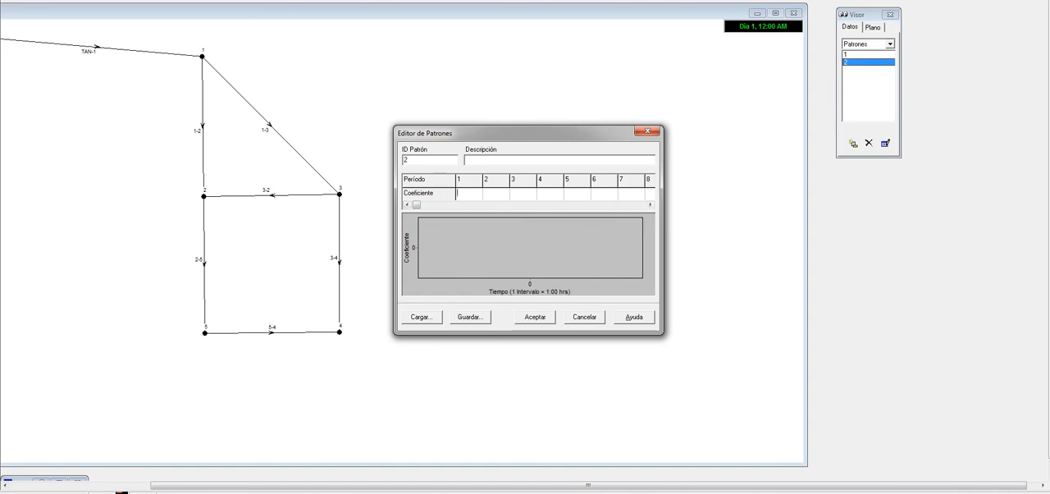
text(1)
key(Tab)
text(2)
key(Tab)
text(3)
key(Tab)
text(36)
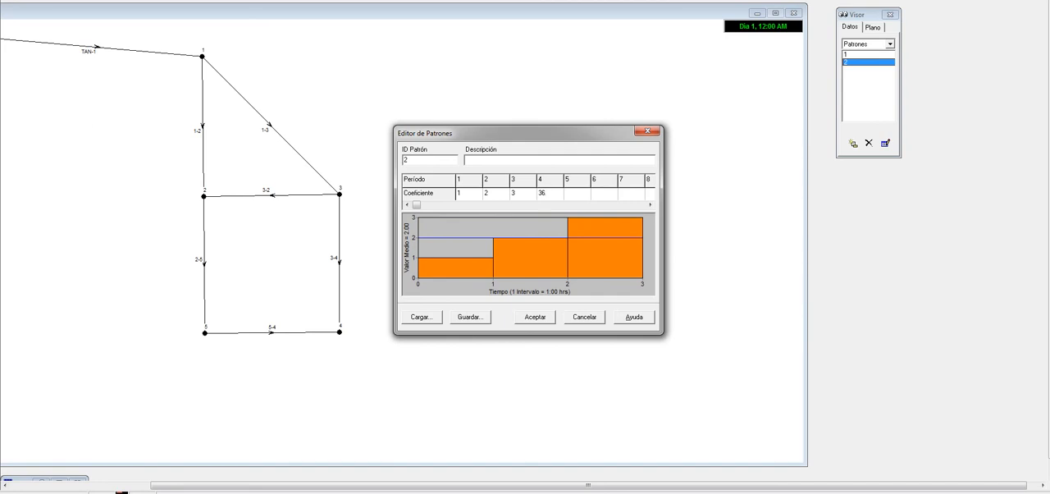
click(647, 132)
Step: Bring the whole network map into view, and switch to the Word report to examine Grafica 1 and the Grafica 2 modulation curve
drag(492, 12, 669, 0)
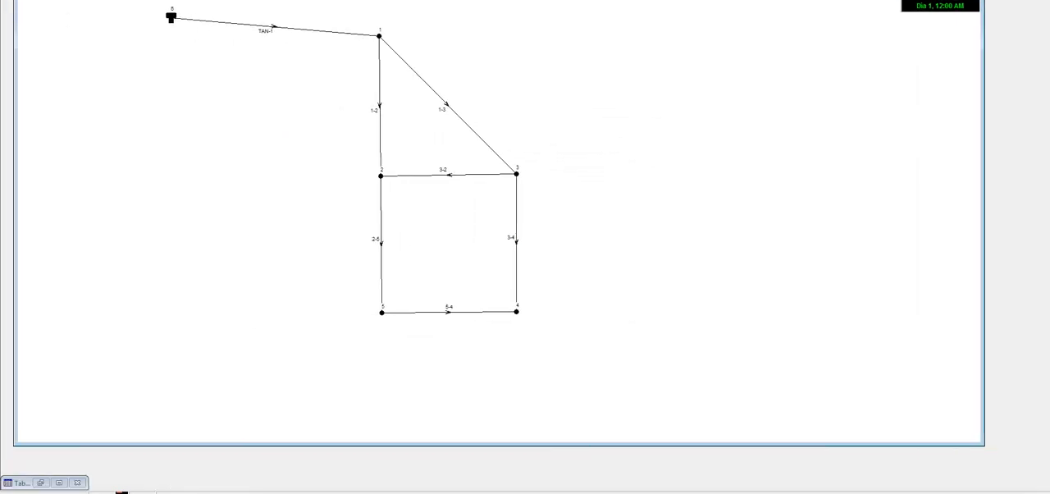
mouse_move(254, 493)
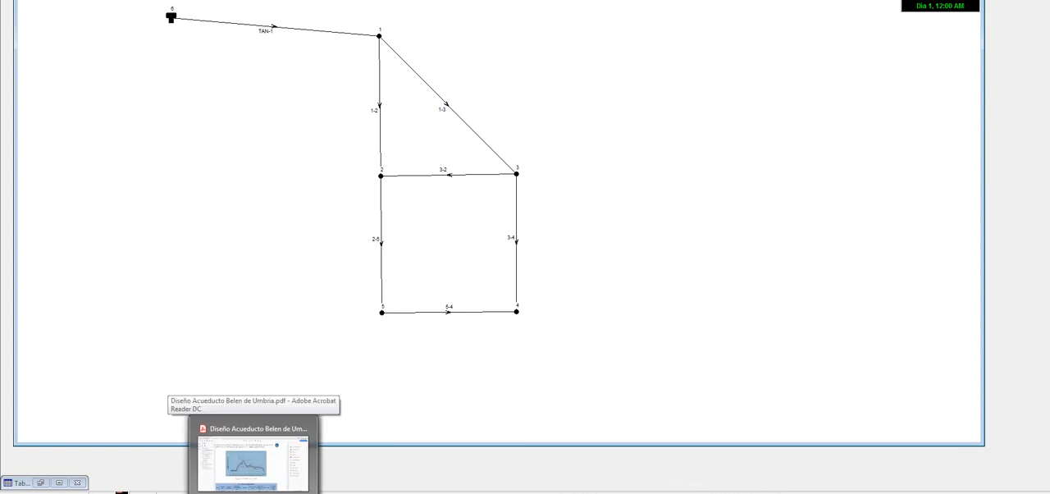
click(355, 492)
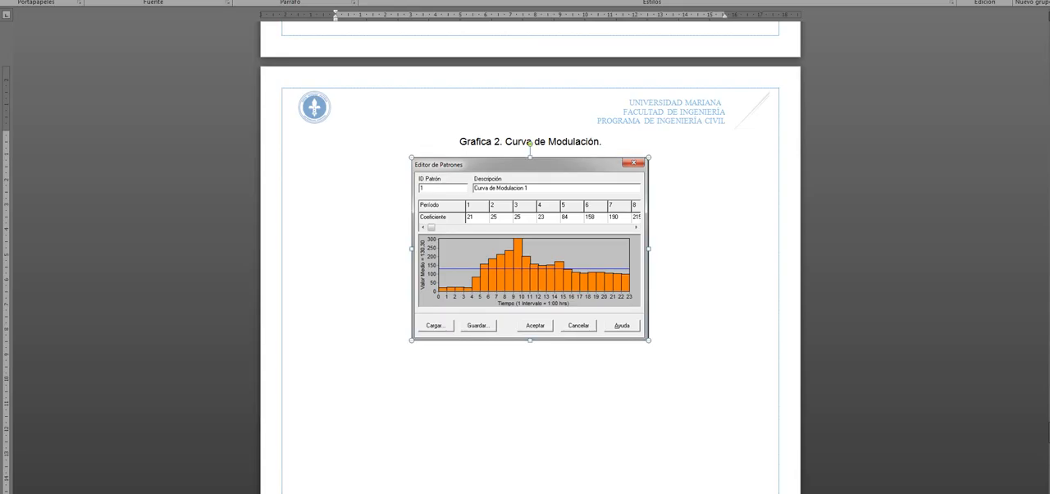
scroll(530, 246, up, 5)
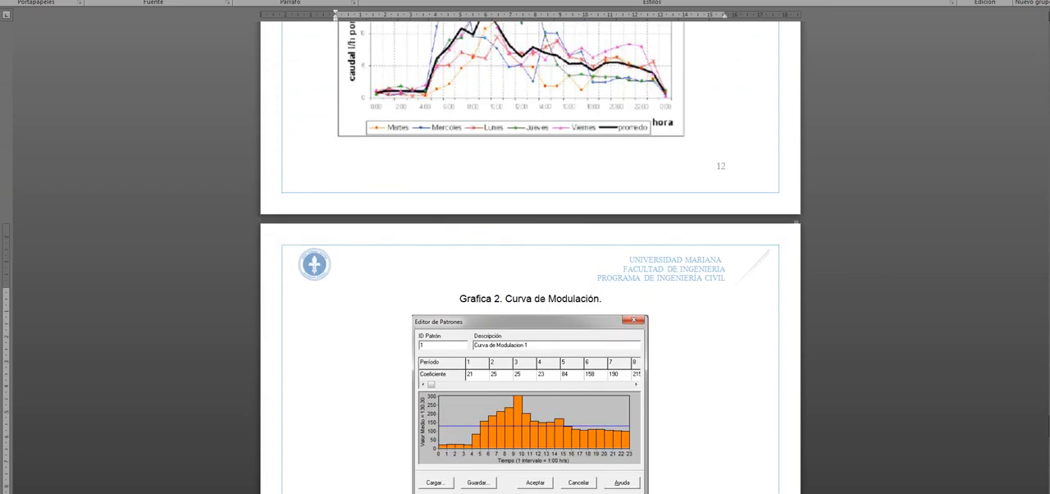
scroll(530, 246, up, 2)
scroll(530, 246, down, 5)
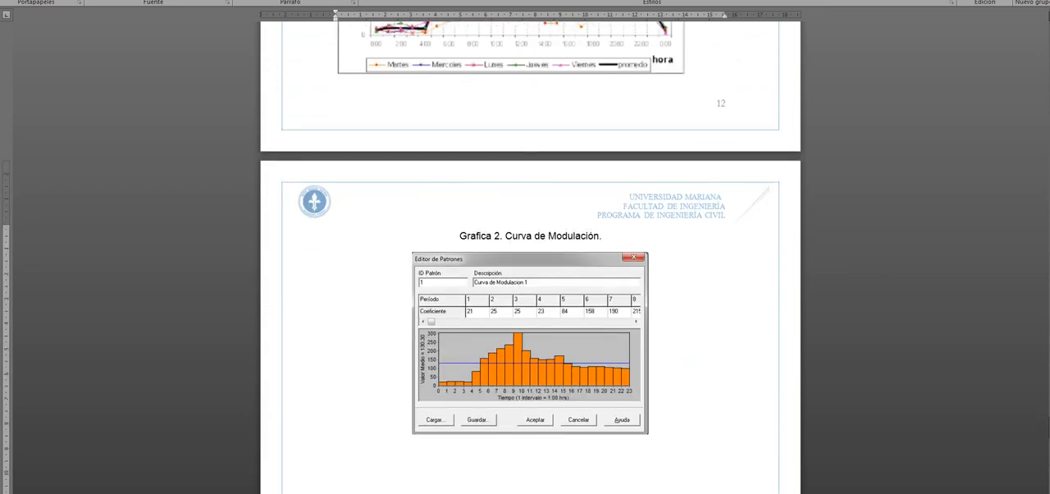
key(alt+Tab)
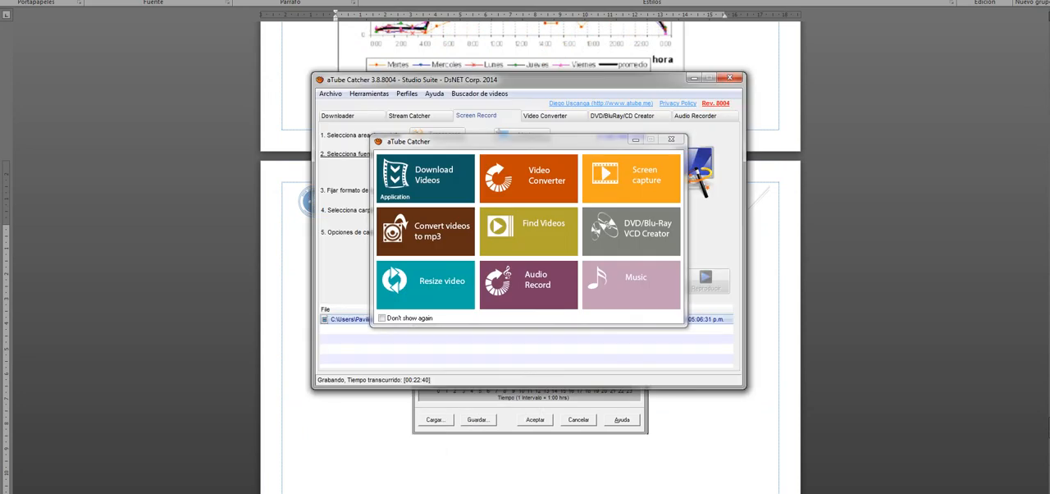